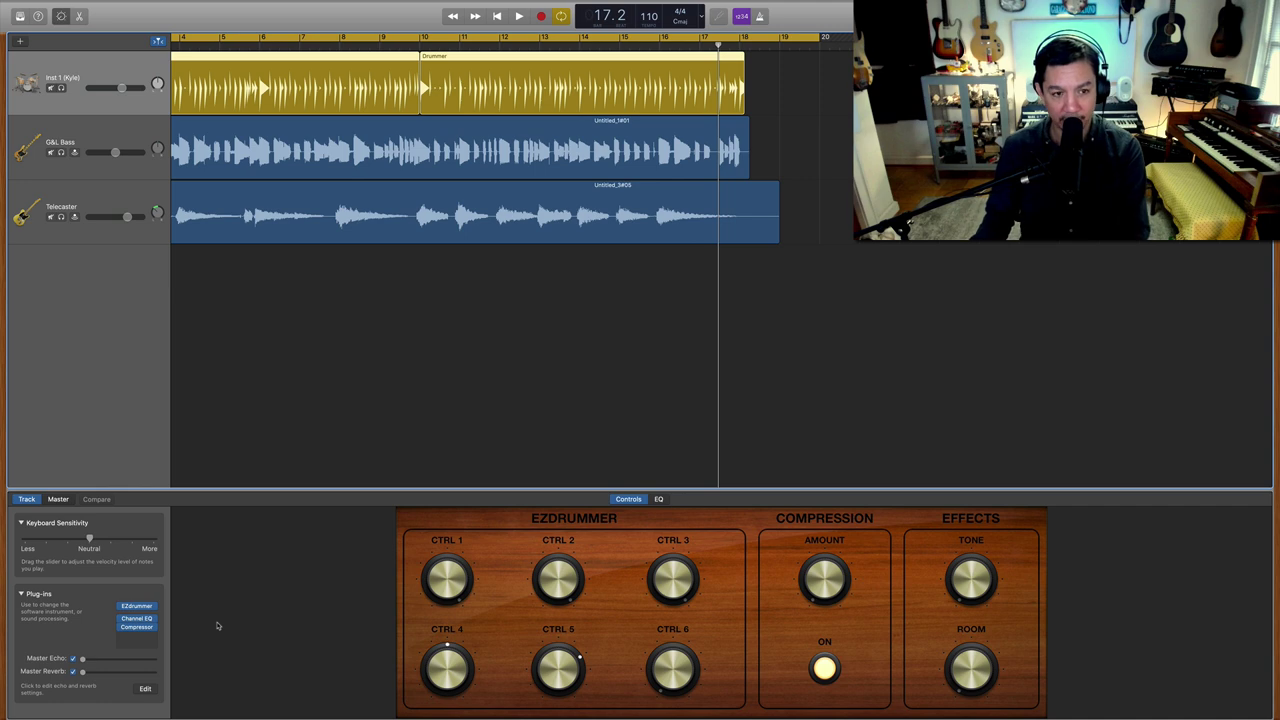
Select the G&L Bass and Telecaster tracks in turn to view their controls, and listen to the full mix
{"action": "left_click", "coordinate": [100, 148]}
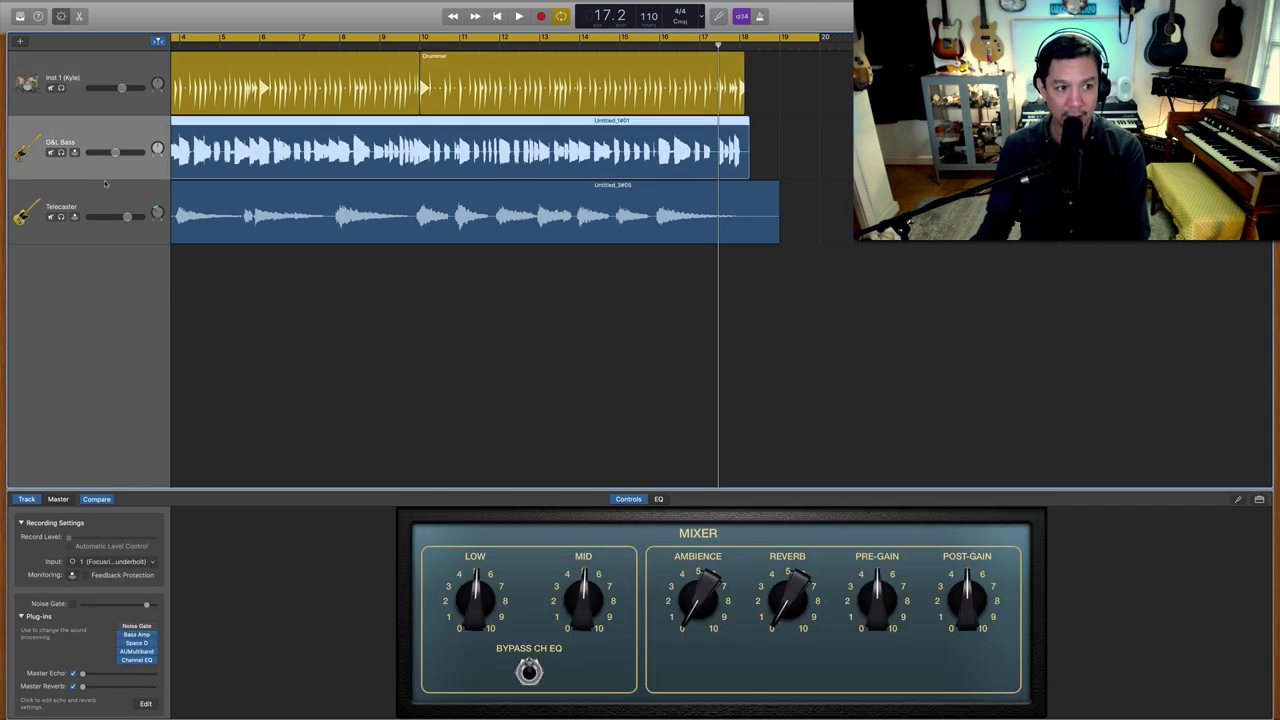
{"action": "left_click", "coordinate": [107, 197]}
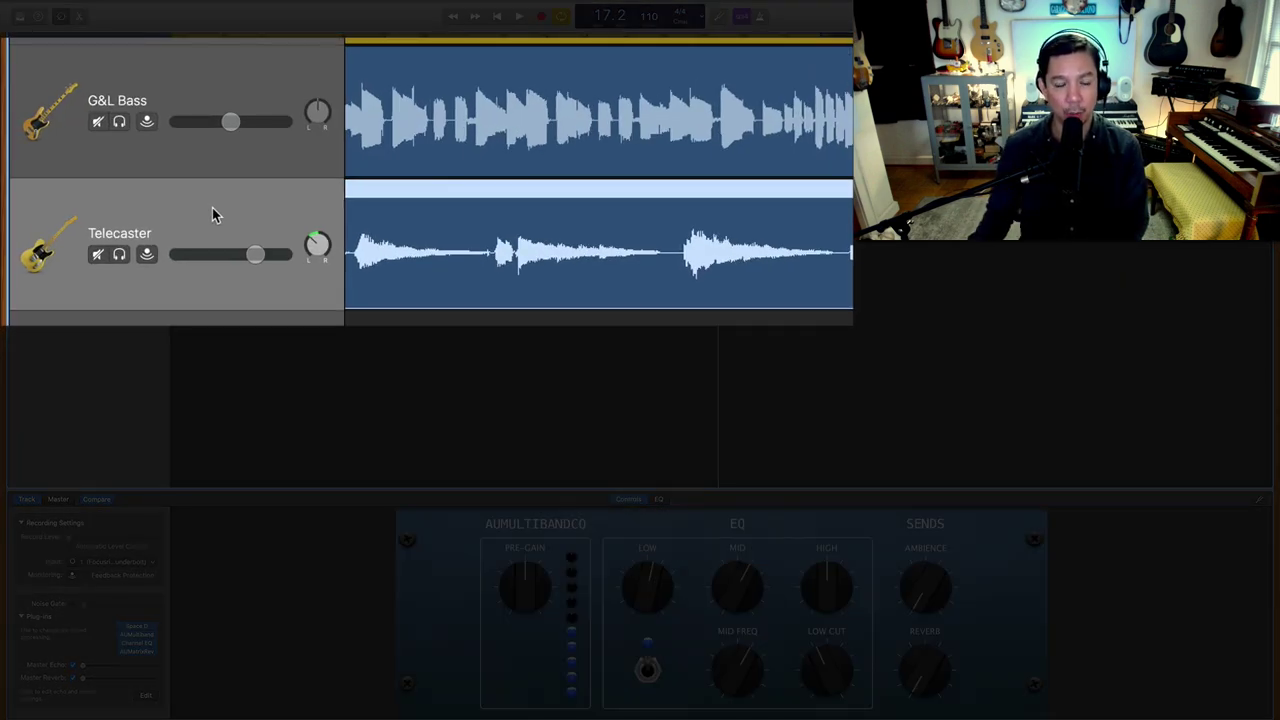
{"action": "left_click", "coordinate": [209, 92]}
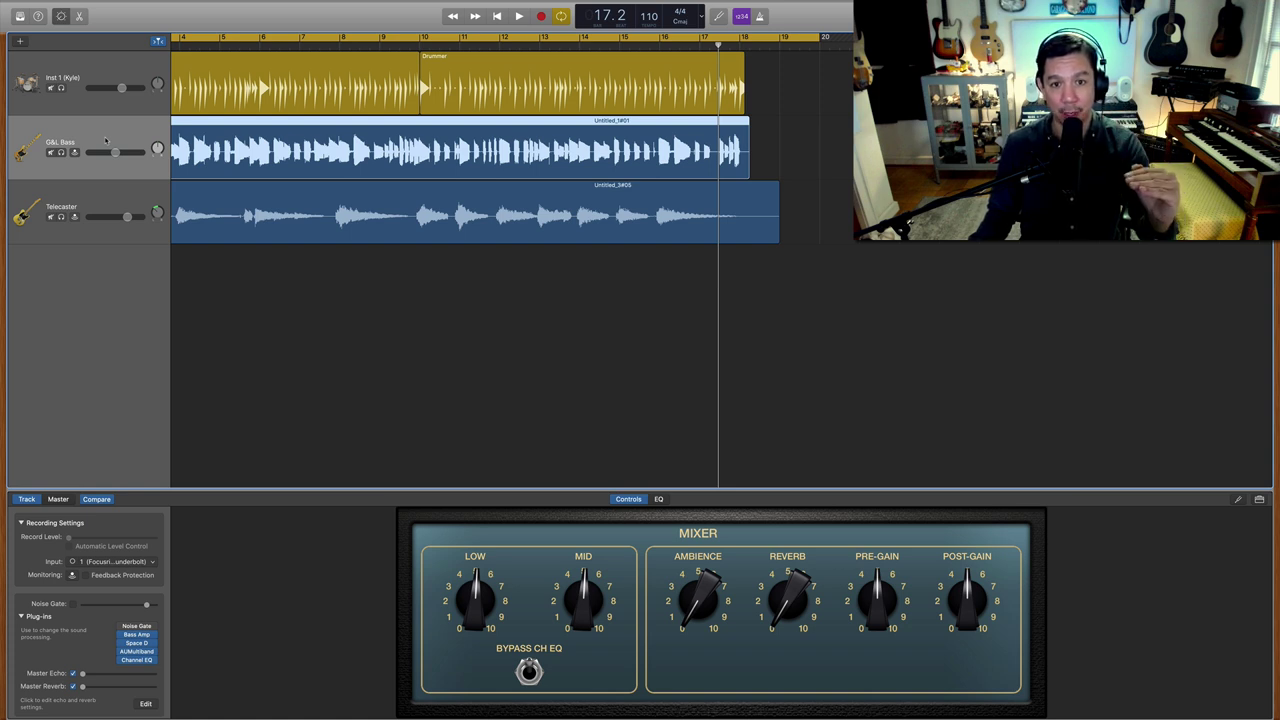
{"action": "left_click", "coordinate": [103, 193]}
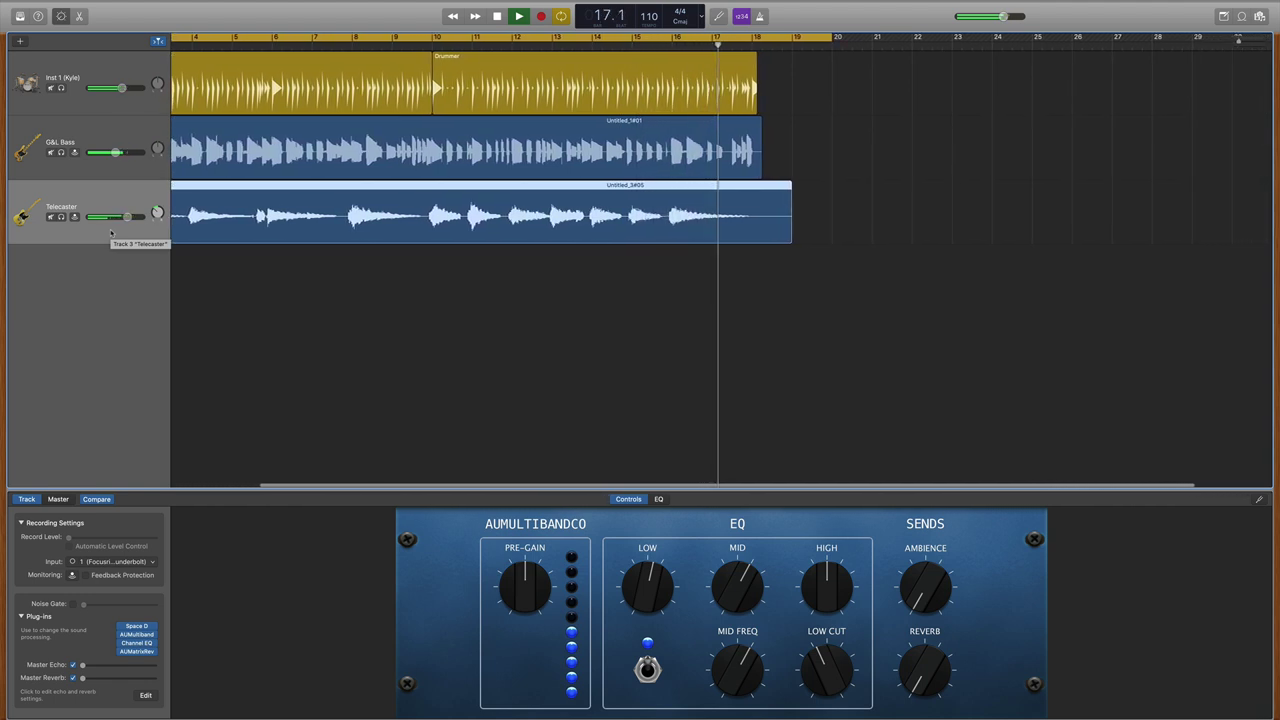
{"action": "key", "text": "space"}
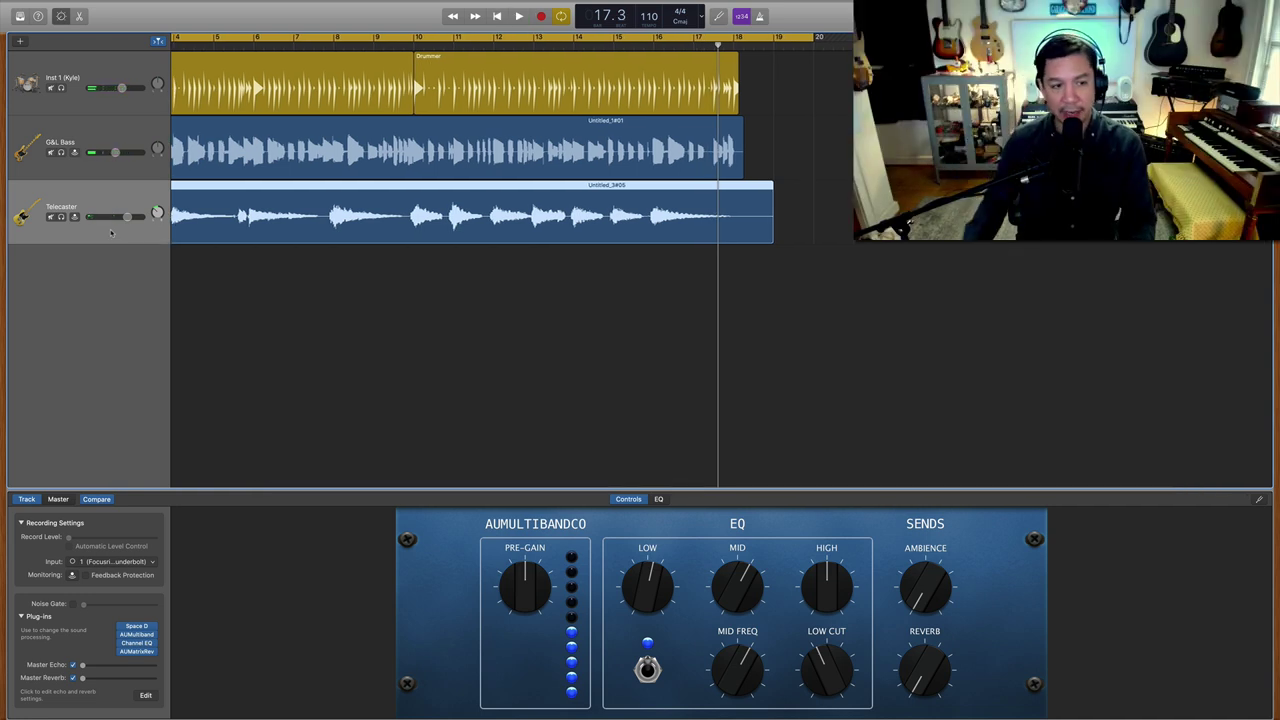
Open the Bass Amp plug-in on the G&L Bass track and review its Direct Box settings
{"action": "left_click", "coordinate": [93, 133]}
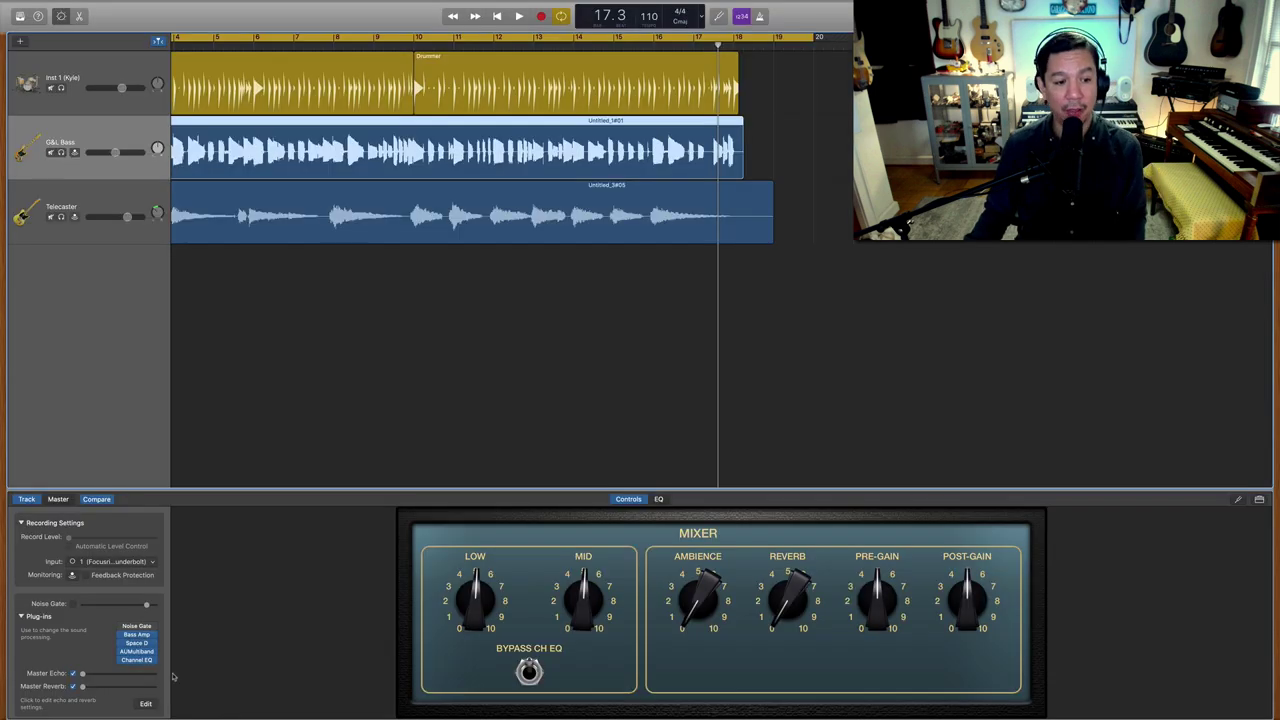
{"action": "mouse_move", "coordinate": [137, 635]}
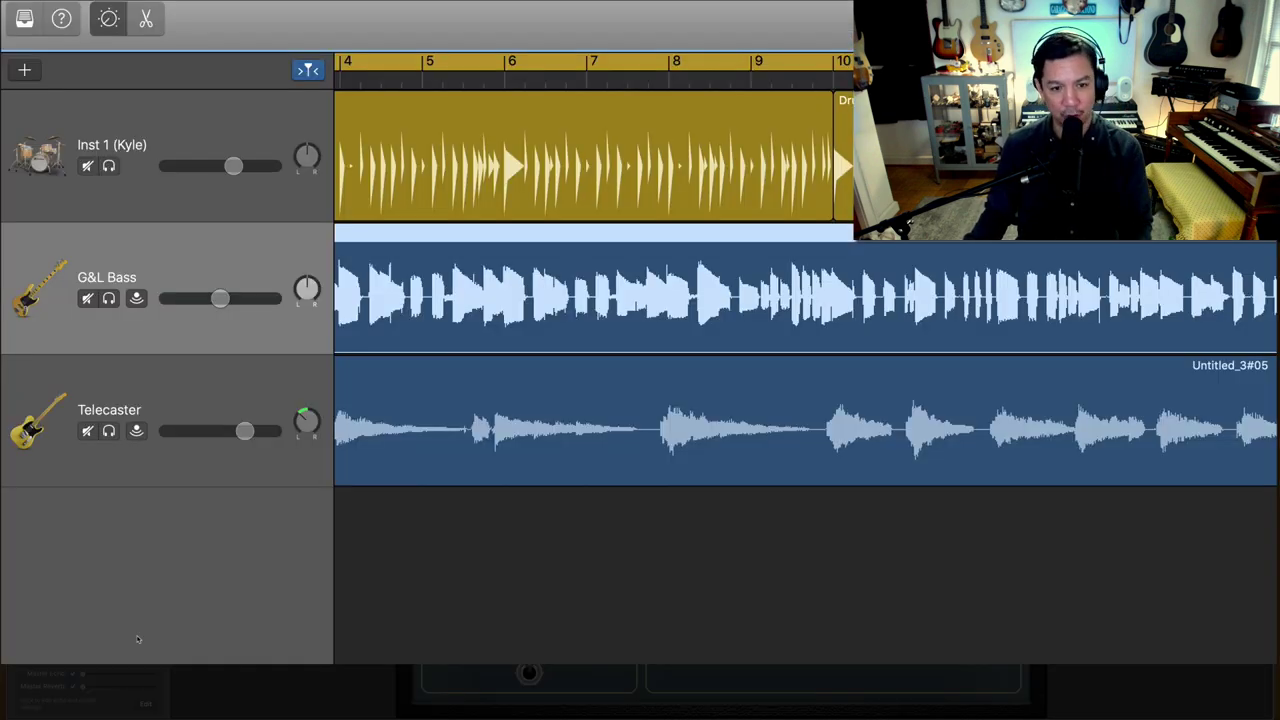
{"action": "left_click", "coordinate": [137, 637]}
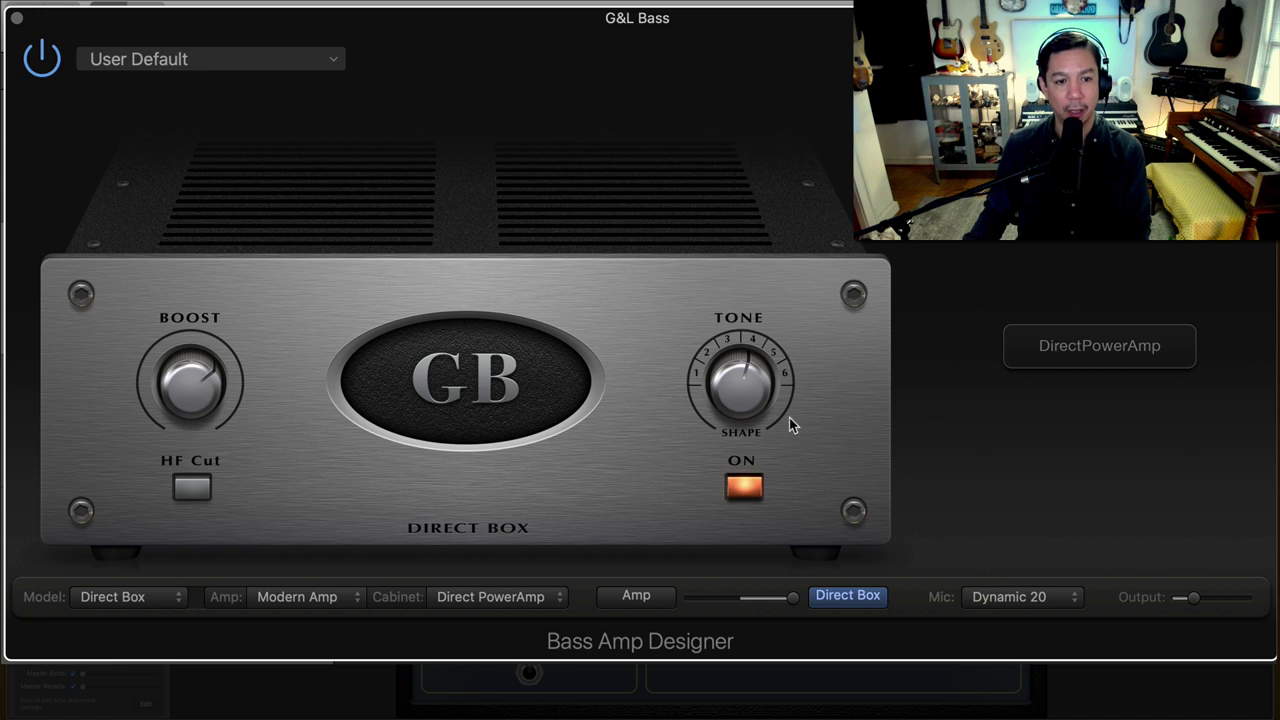
{"action": "left_click_drag", "start_coordinate": [793, 598], "coordinate": [997, 613]}
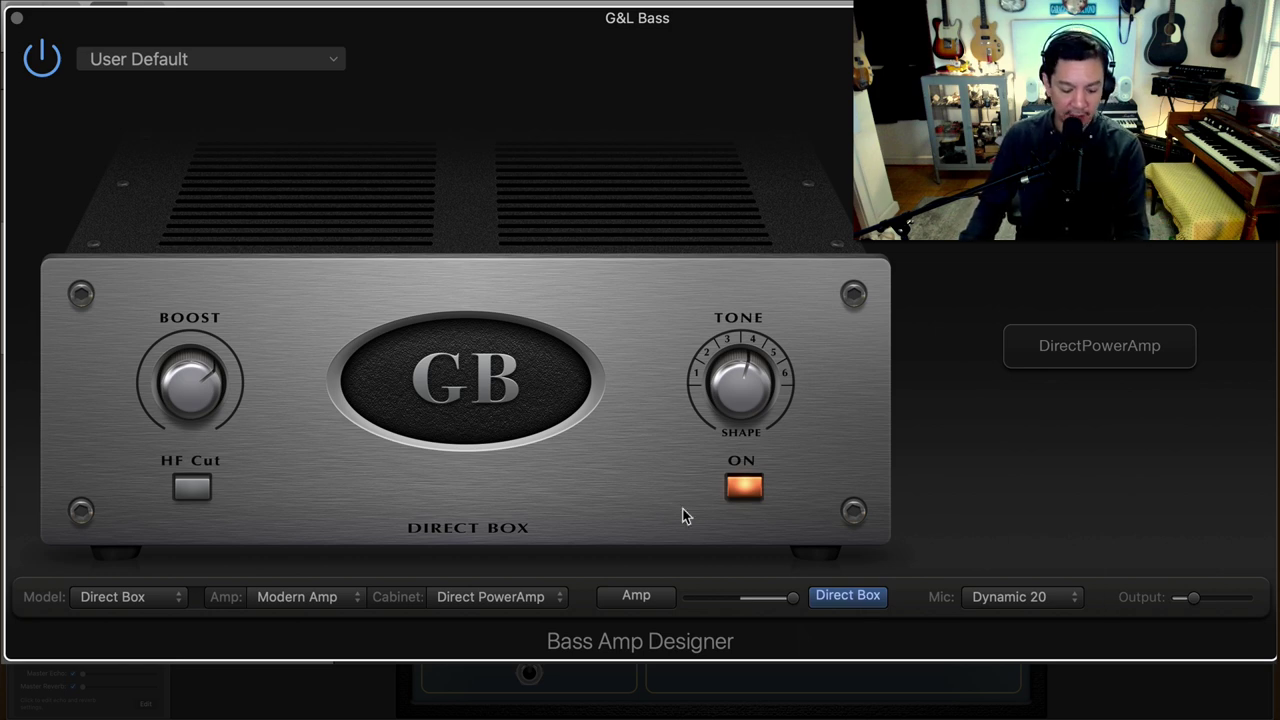
{"action": "key", "text": "super+w"}
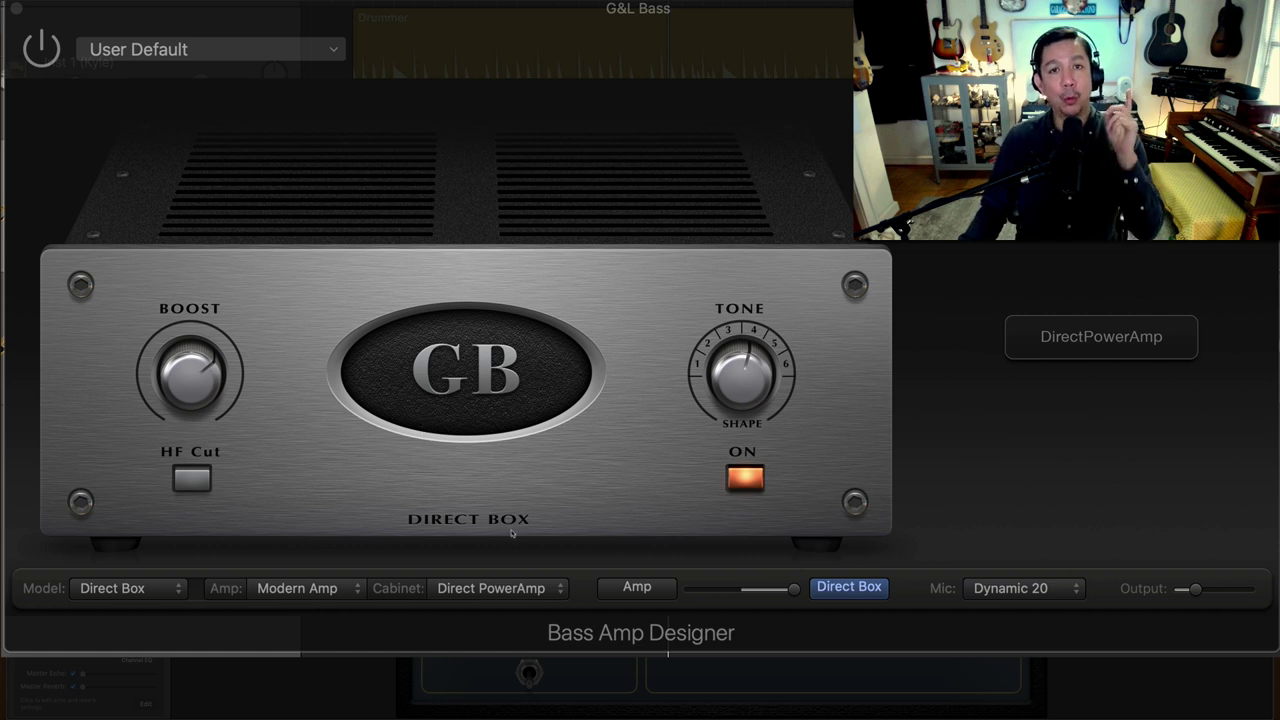
Enable the Bass Amp Designer plug-in on the G&L Bass track and close its window
{"action": "mouse_move", "coordinate": [1194, 594]}
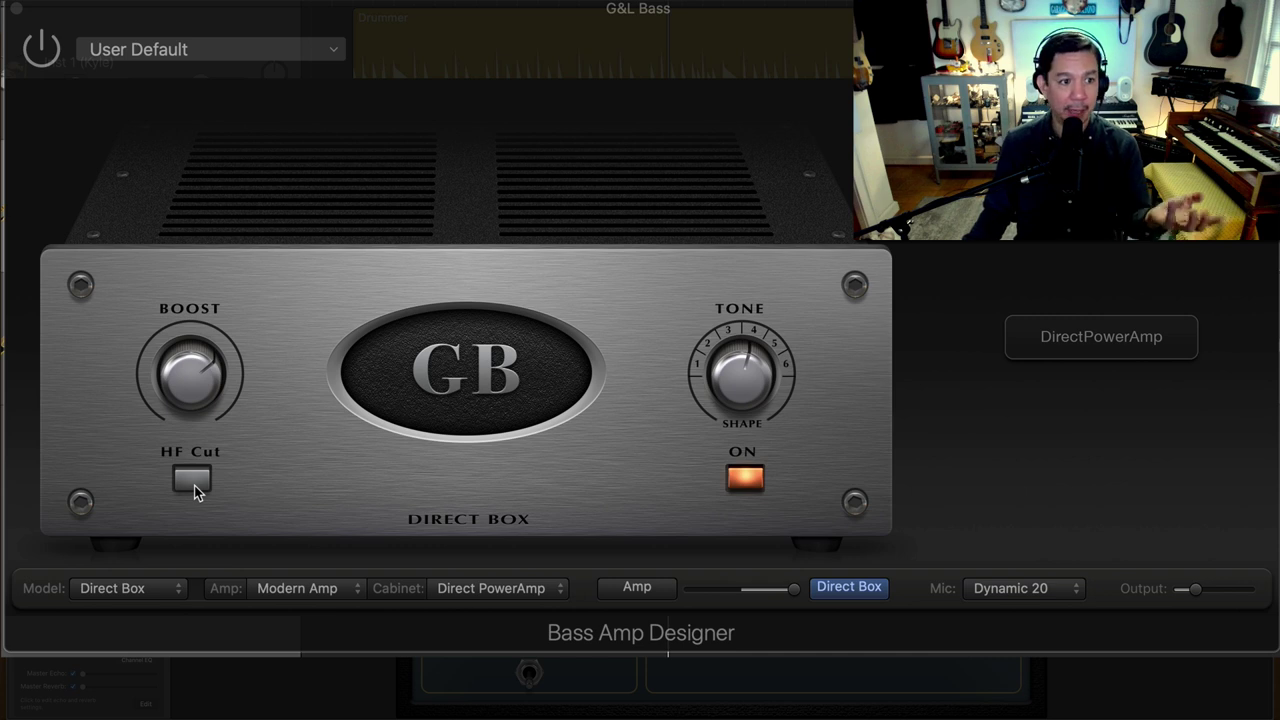
{"action": "left_click", "coordinate": [194, 375]}
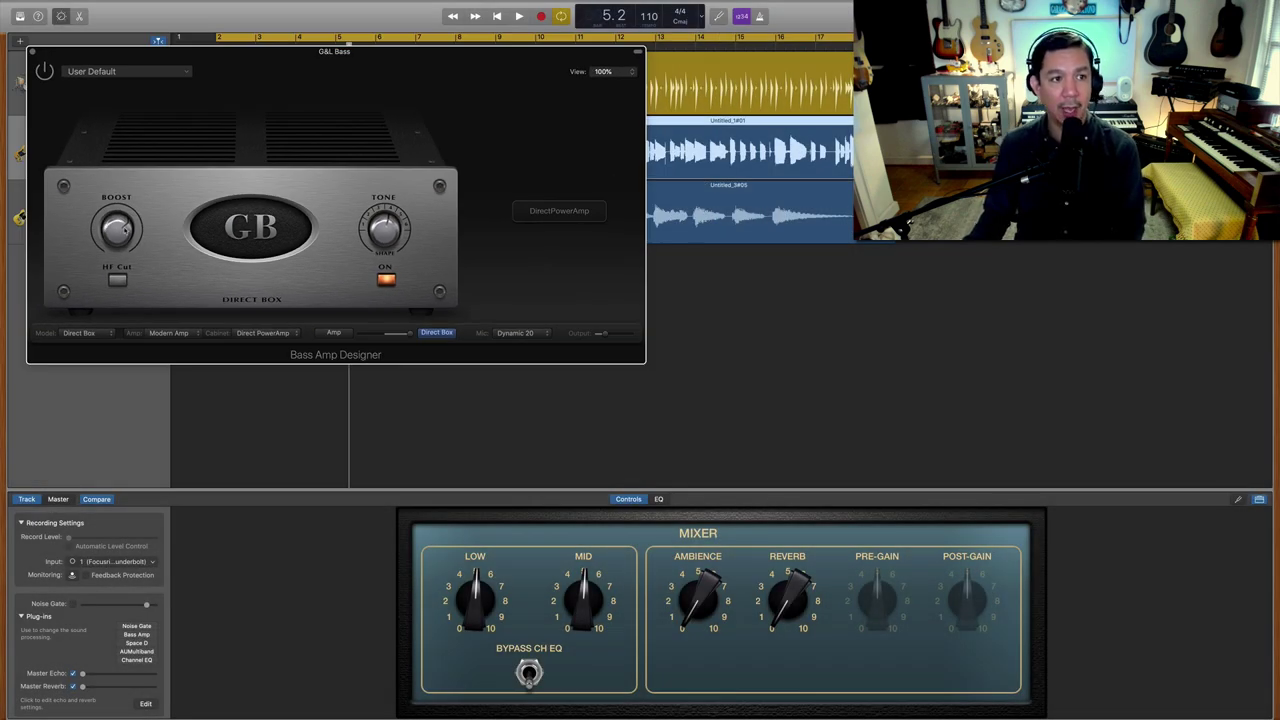
{"action": "left_click", "coordinate": [44, 71]}
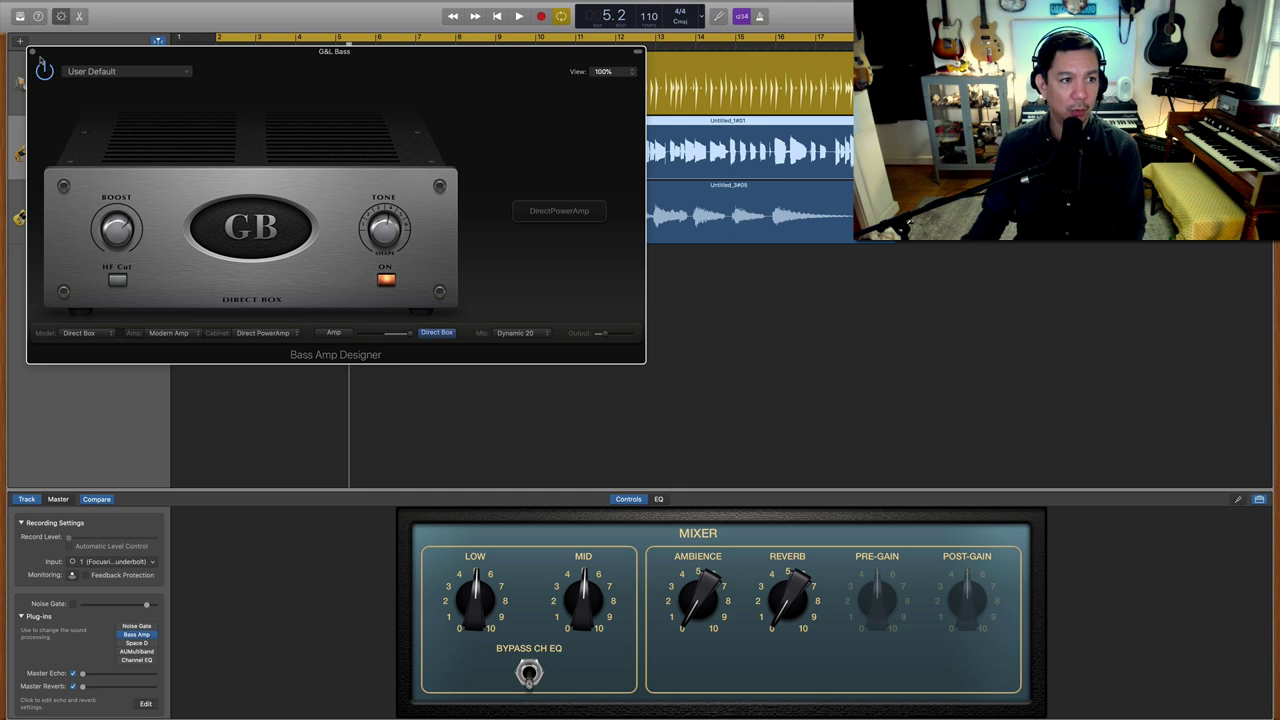
{"action": "left_click", "coordinate": [33, 52]}
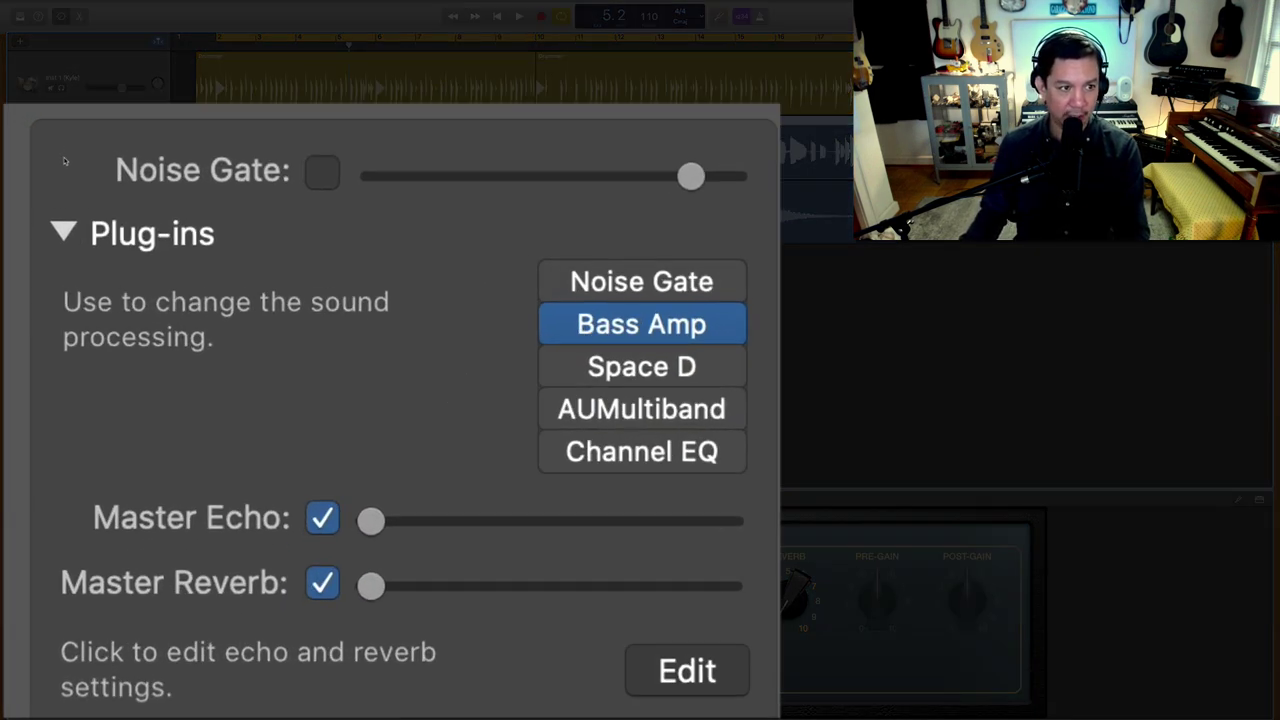
Play the soloed G&L Bass track and repeatedly bypass and re-enable Bass Amp to compare the sound
{"action": "key", "text": "c"}
{"action": "key", "text": "space"}
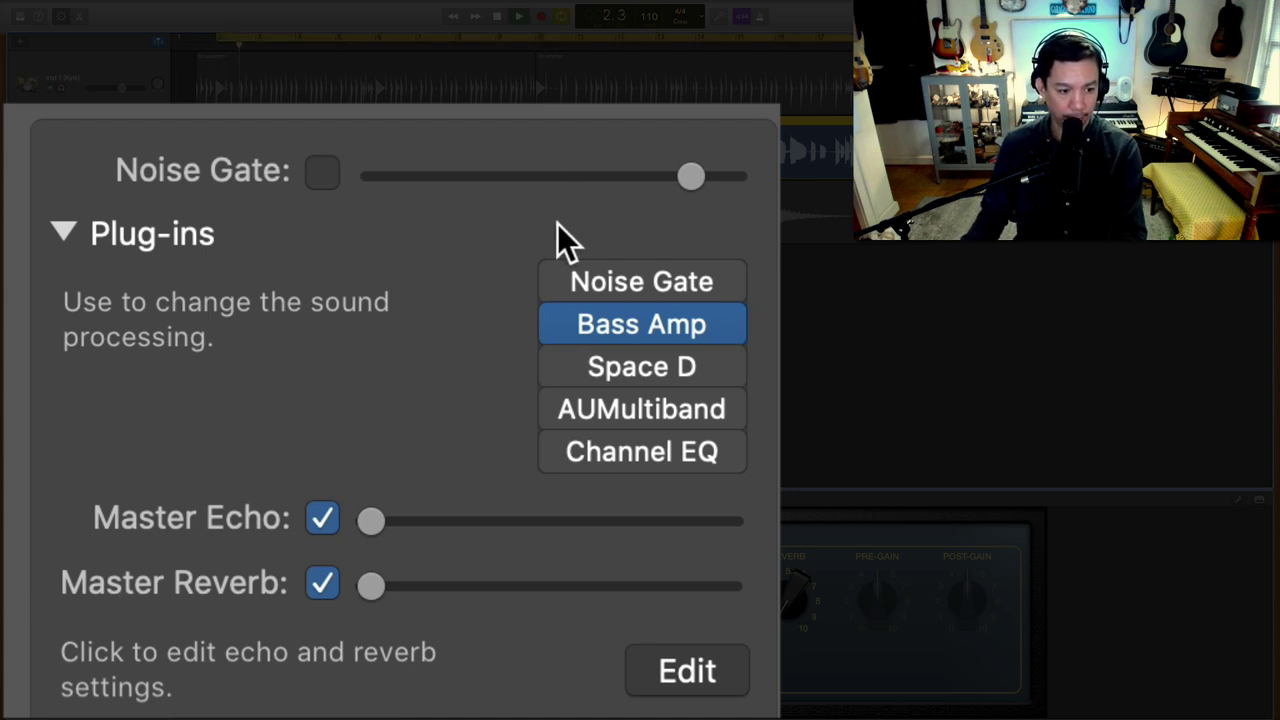
{"action": "left_click", "coordinate": [562, 324]}
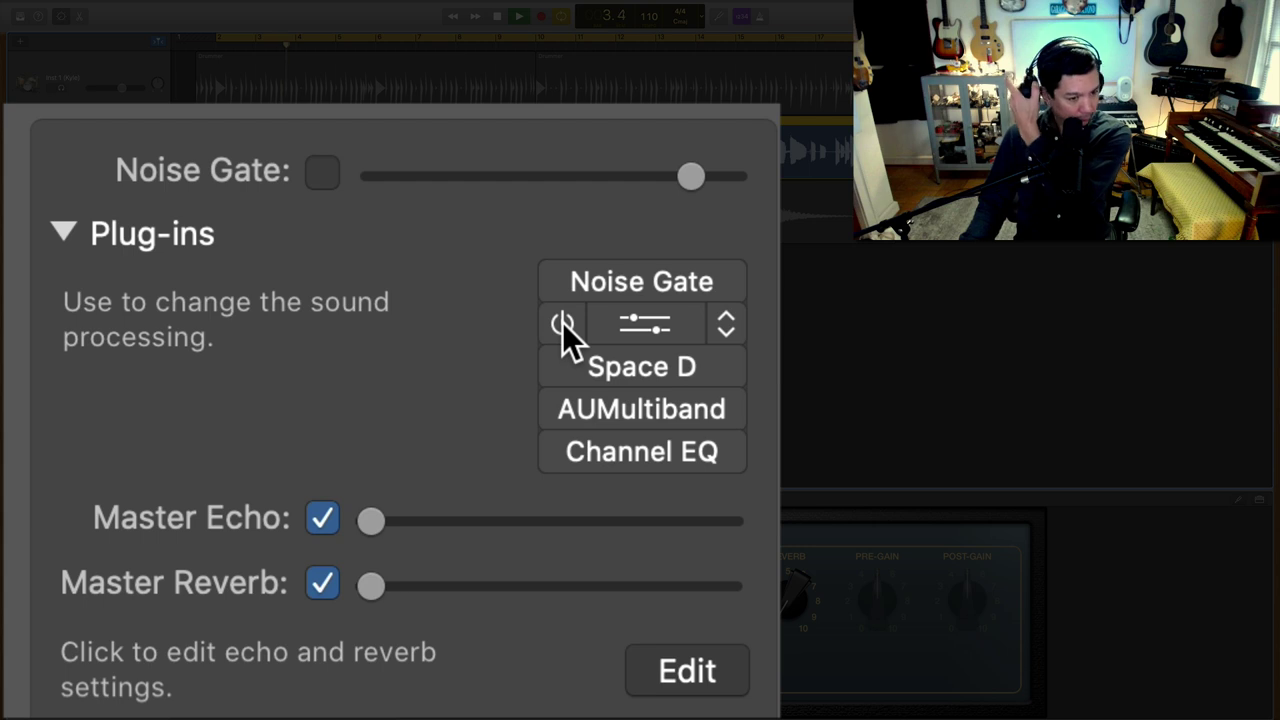
{"action": "left_click", "coordinate": [562, 322]}
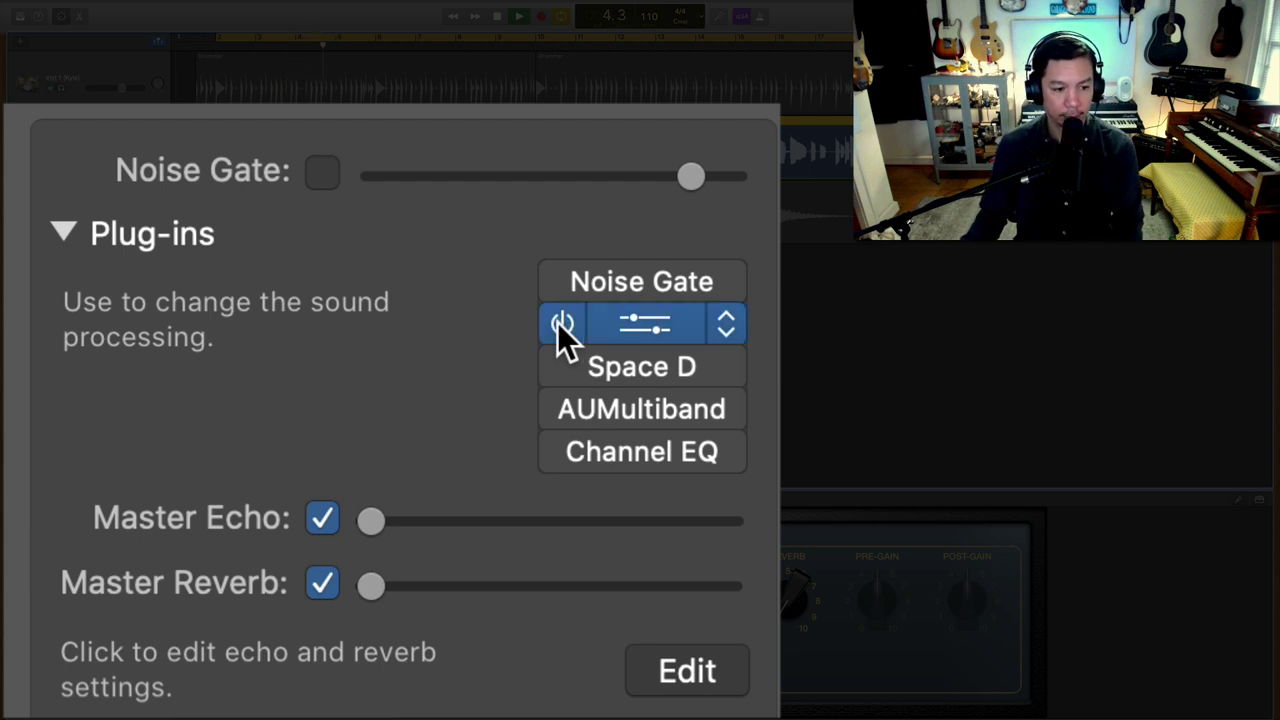
{"action": "left_click", "coordinate": [560, 322]}
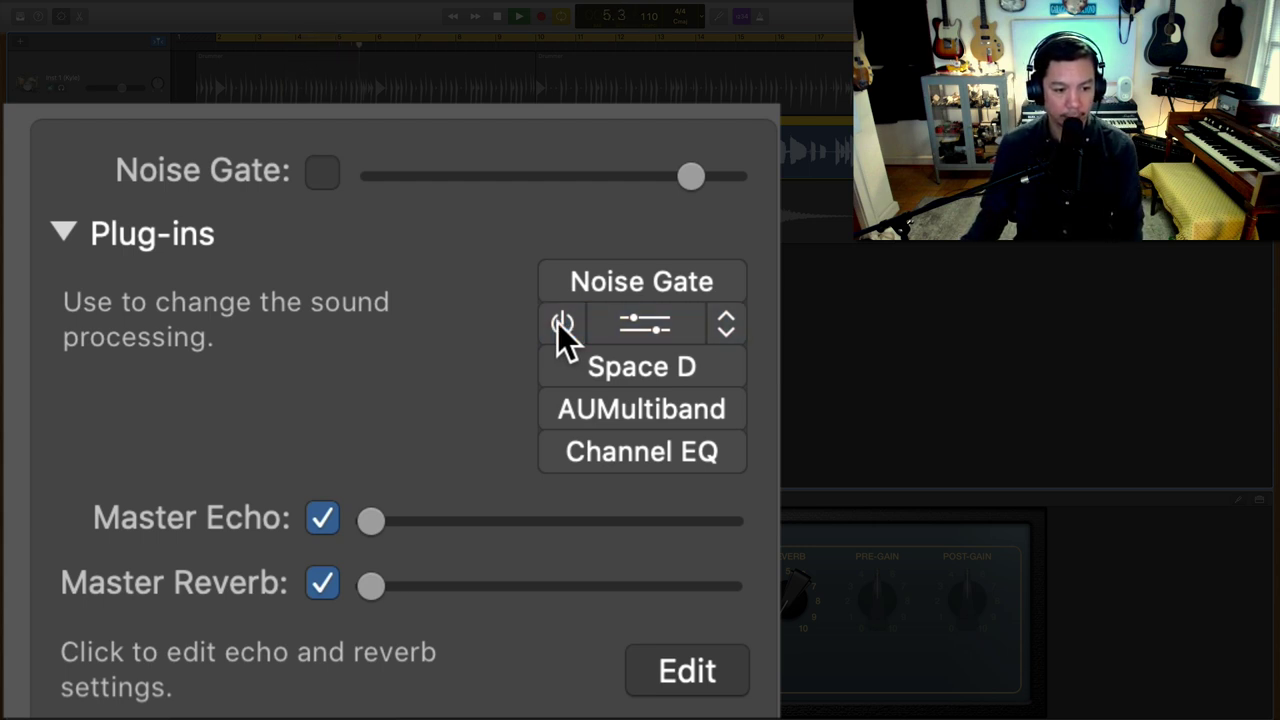
{"action": "left_click", "coordinate": [557, 322]}
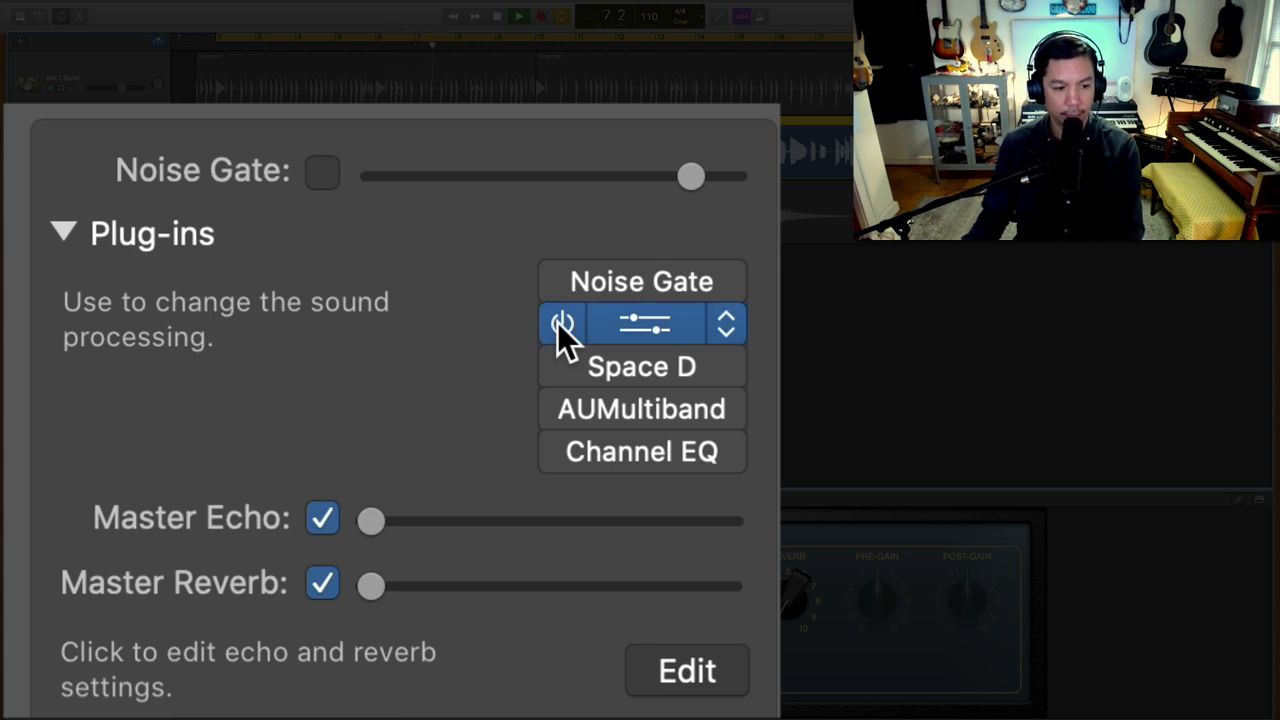
{"action": "left_click", "coordinate": [560, 324]}
{"action": "left_click", "coordinate": [560, 323]}
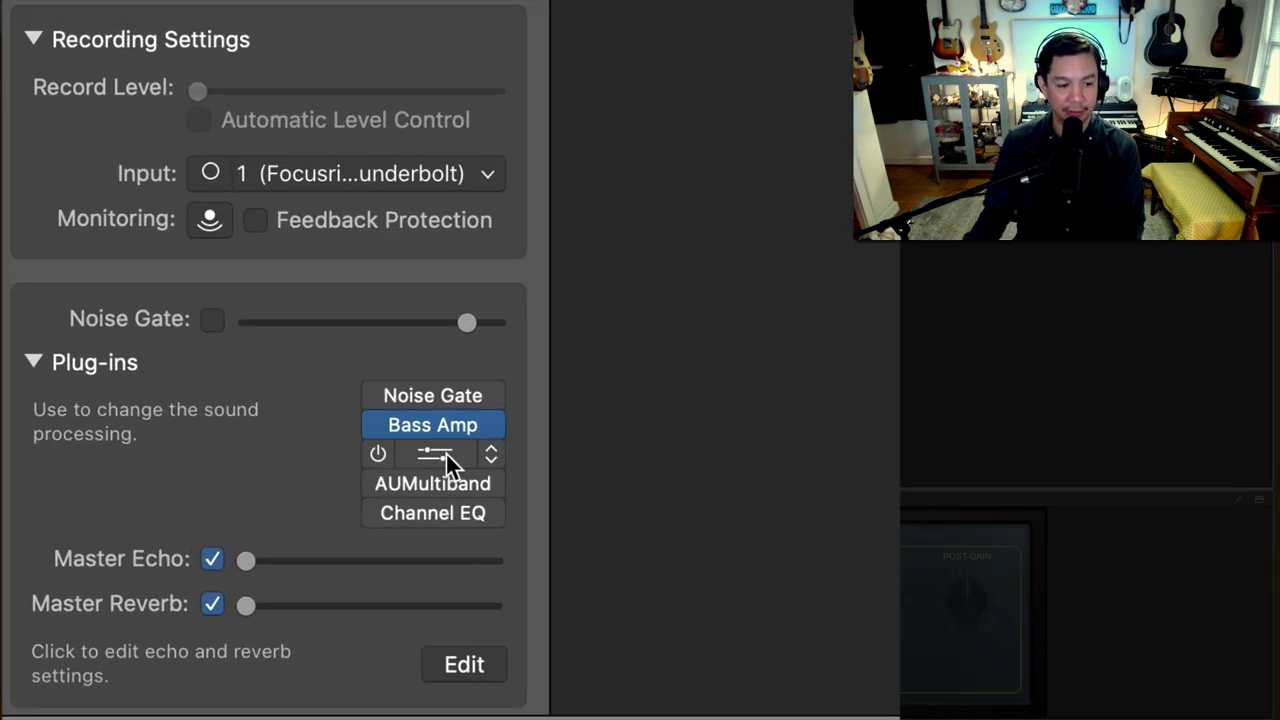
Choose Space Designer from the Reverb effects for the slot below Bass Amp and open its settings
{"action": "left_click", "coordinate": [493, 452]}
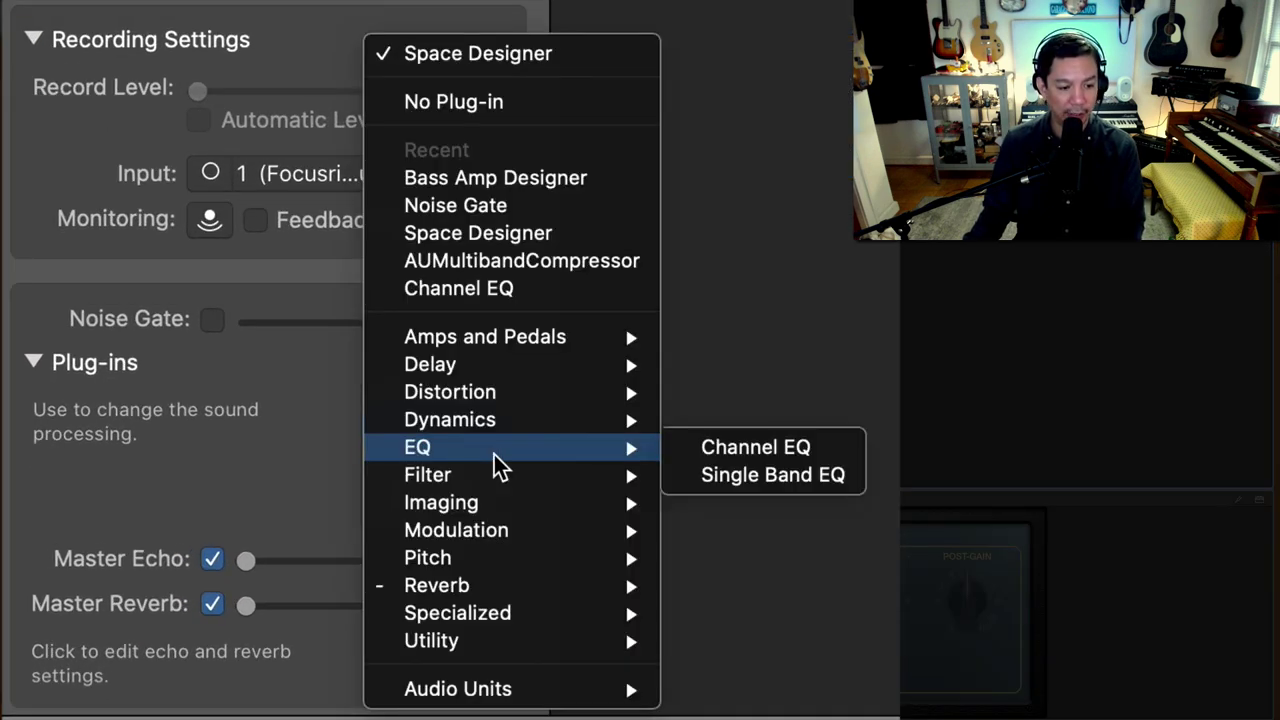
{"action": "mouse_move", "coordinate": [500, 588]}
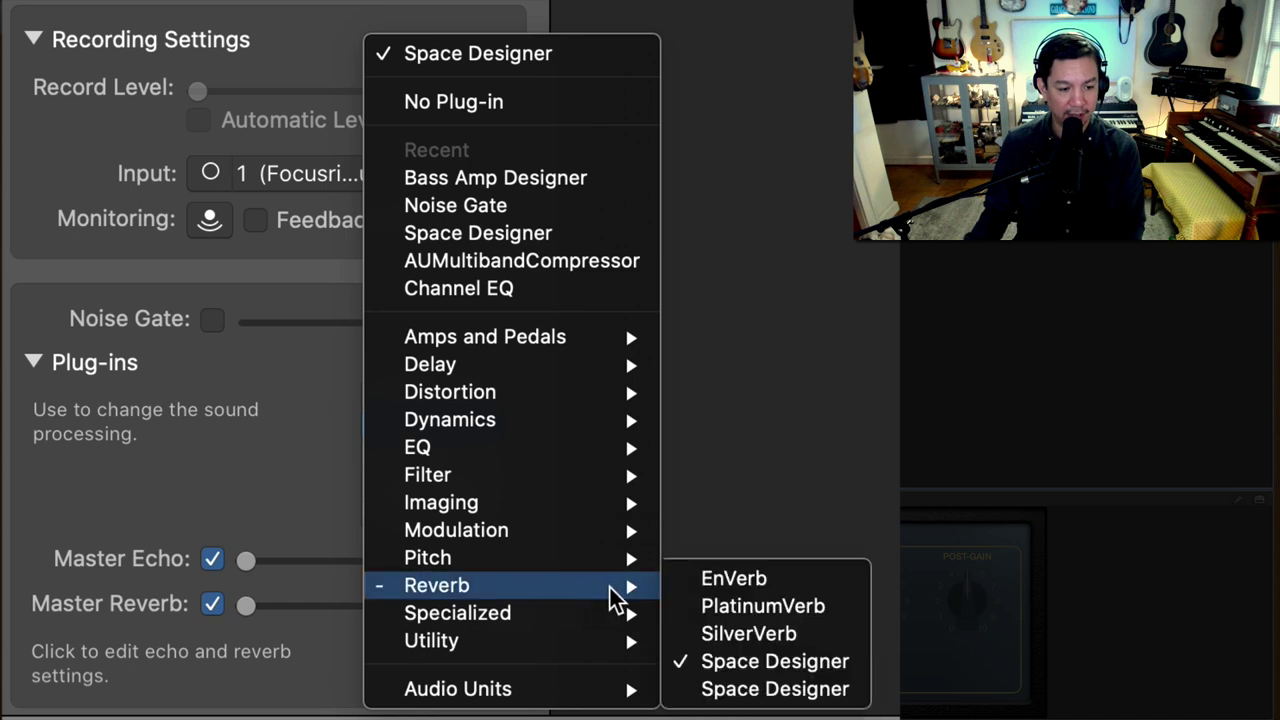
{"action": "left_click", "coordinate": [849, 668]}
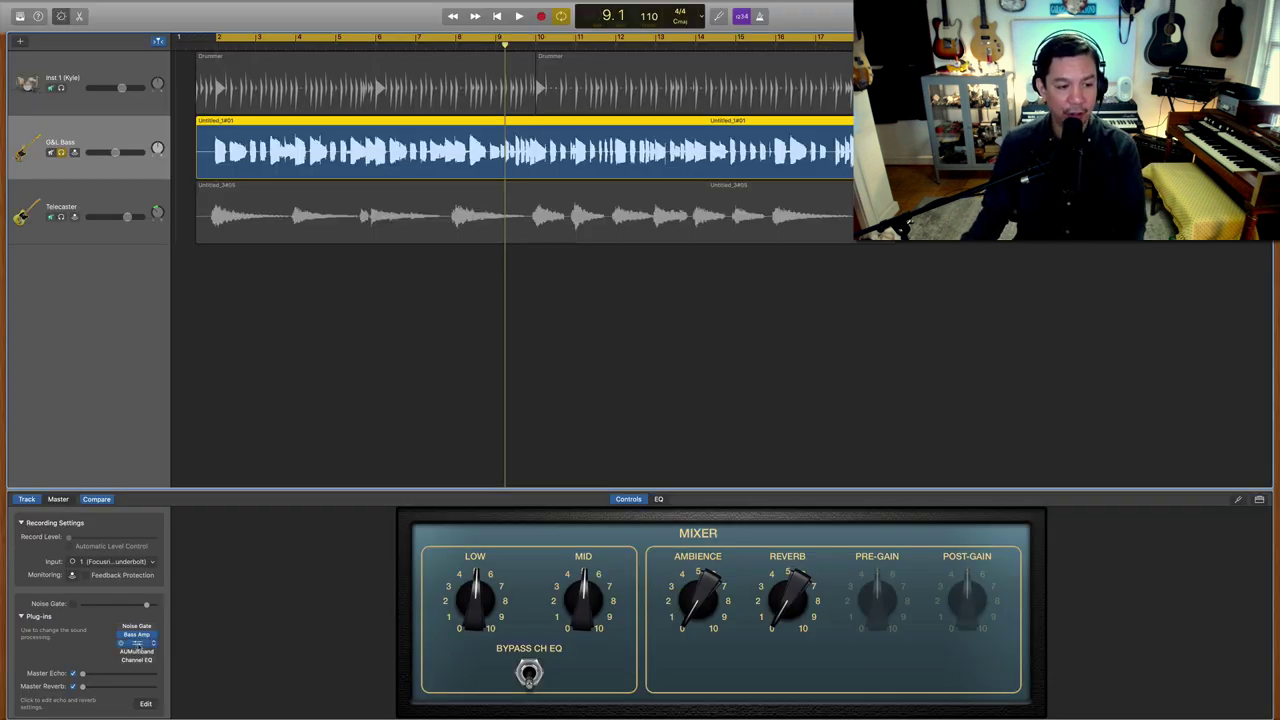
{"action": "left_click", "coordinate": [137, 643]}
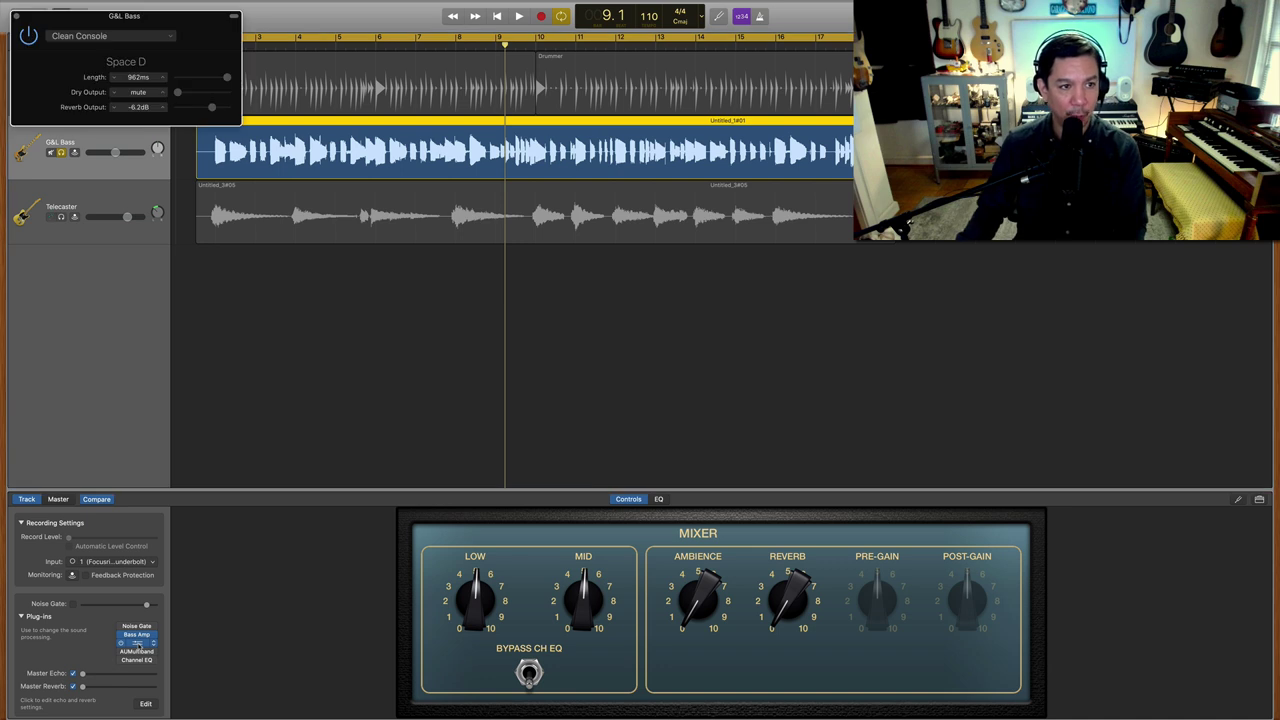
Browse the Space Designer presets under Warped Effects, Analog Circuits, and leave Clean Console selected
{"action": "left_click", "coordinate": [157, 38]}
{"action": "mouse_move", "coordinate": [123, 160]}
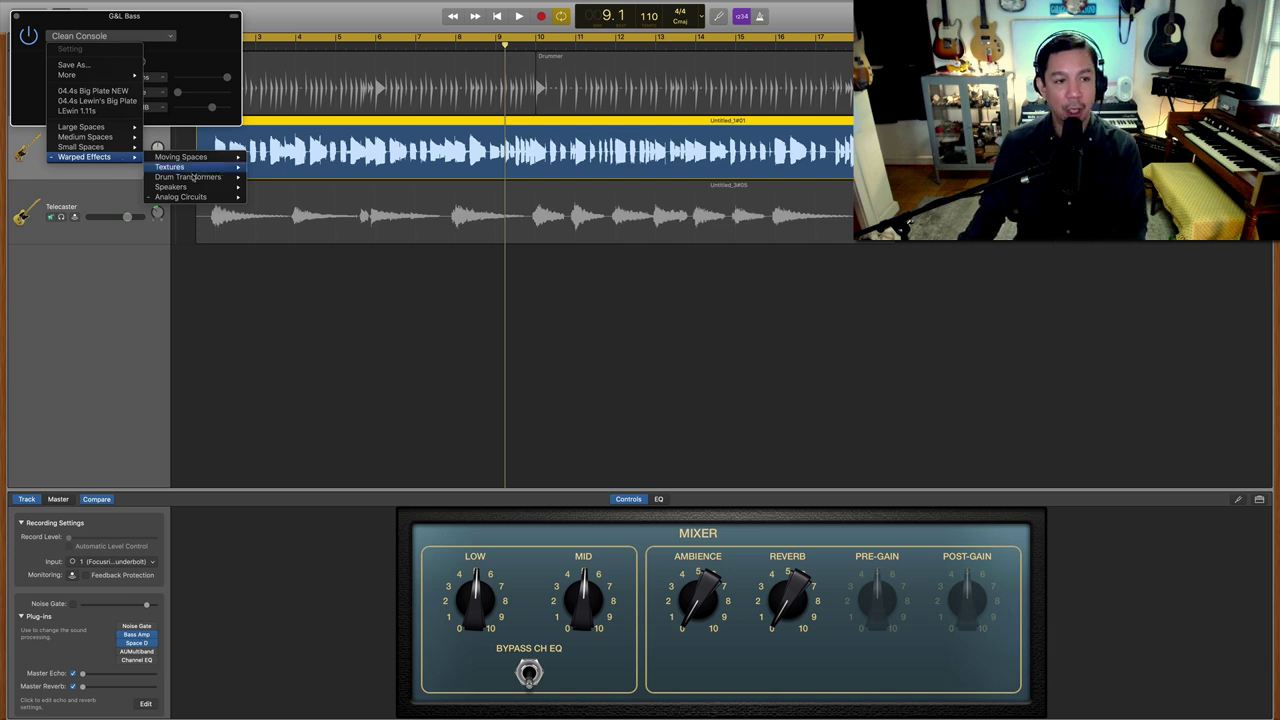
{"action": "mouse_move", "coordinate": [221, 199]}
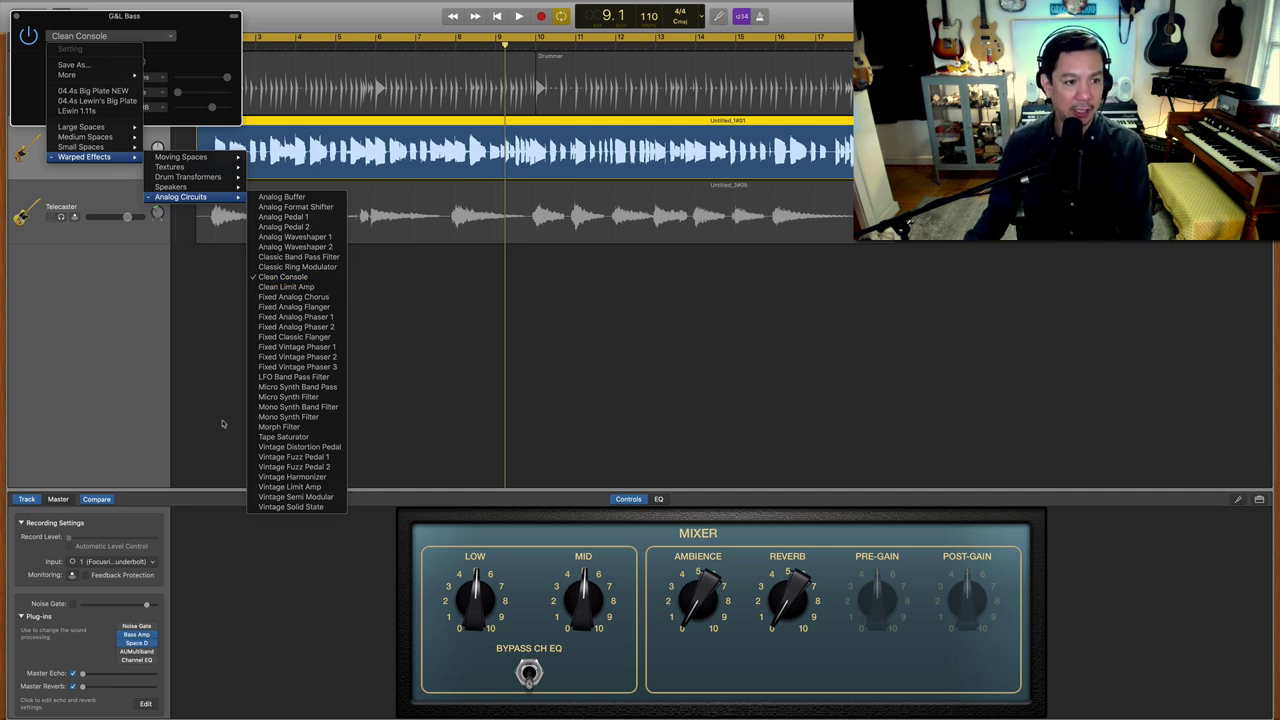
{"action": "left_click", "coordinate": [72, 8]}
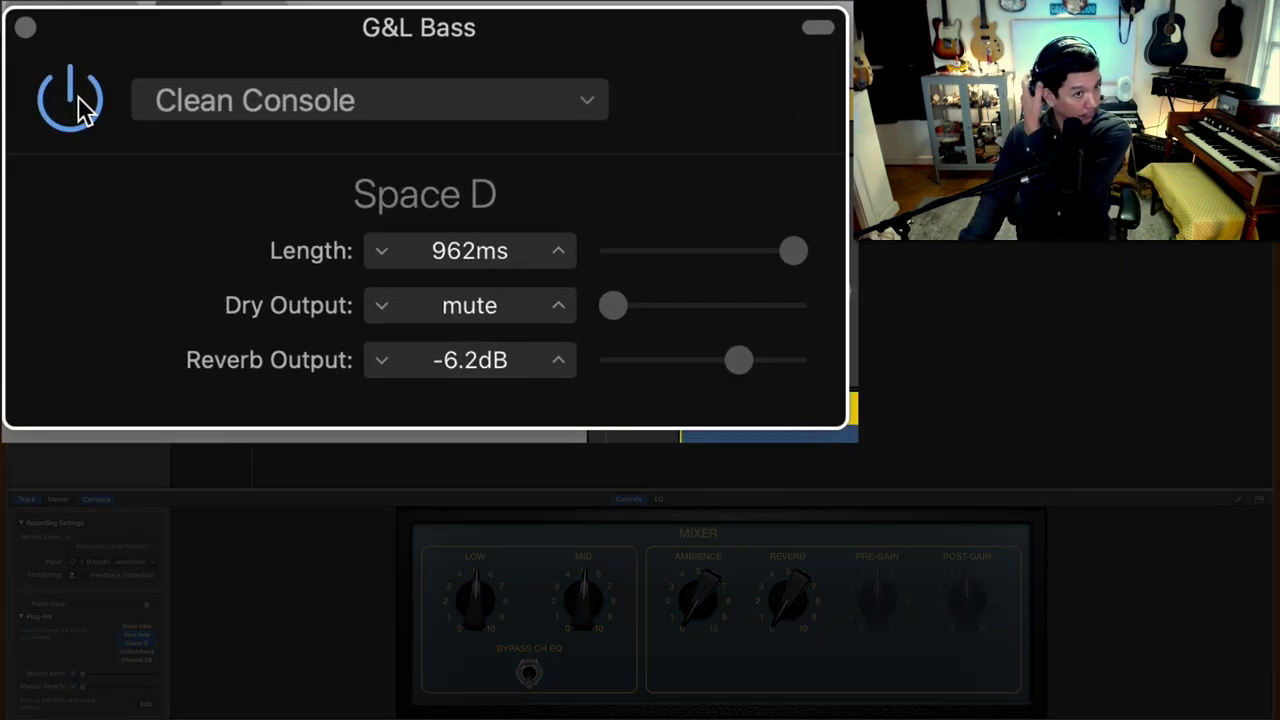
Bypass and re-enable Space Designer during bass playback to compare the Clean Console sound
{"action": "left_click", "coordinate": [79, 98]}
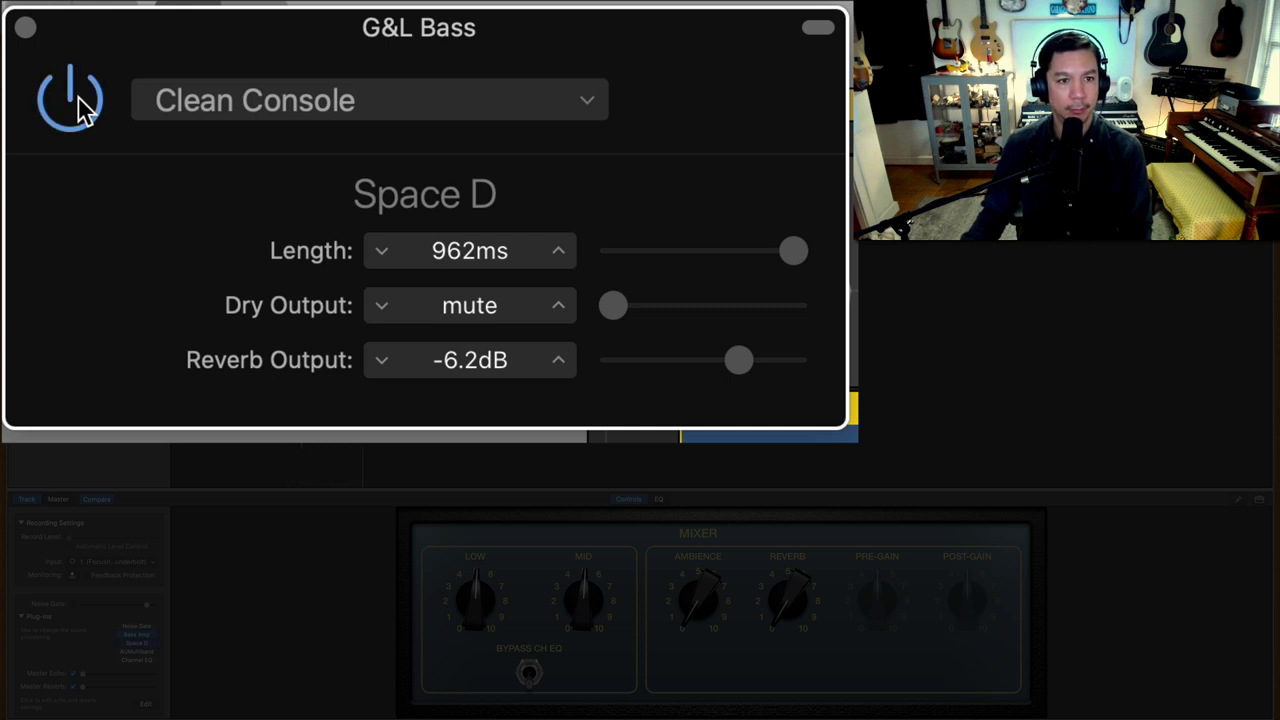
{"action": "left_click", "coordinate": [80, 97]}
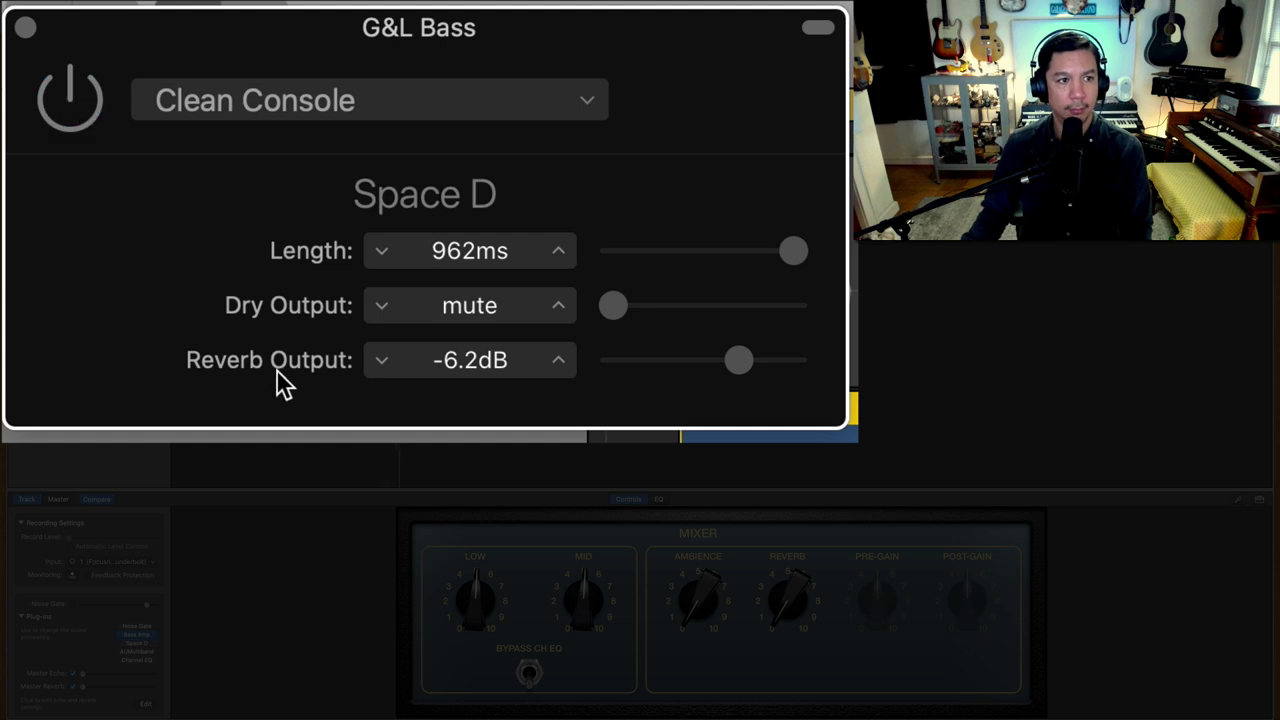
{"action": "left_click", "coordinate": [85, 125]}
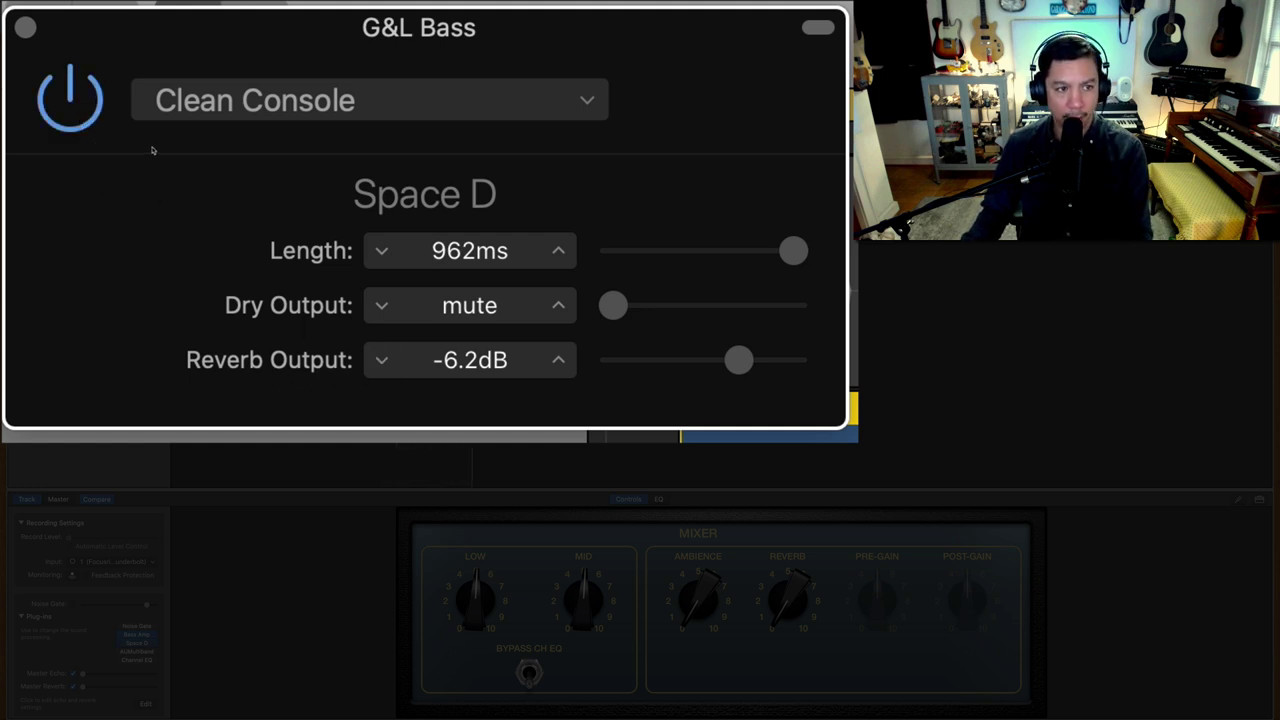
Set Space Designer's Reverb Output to -7.0 dB and compare the level with the plug-in bypassed
{"action": "left_click", "coordinate": [376, 360]}
{"action": "left_click", "coordinate": [376, 360]}
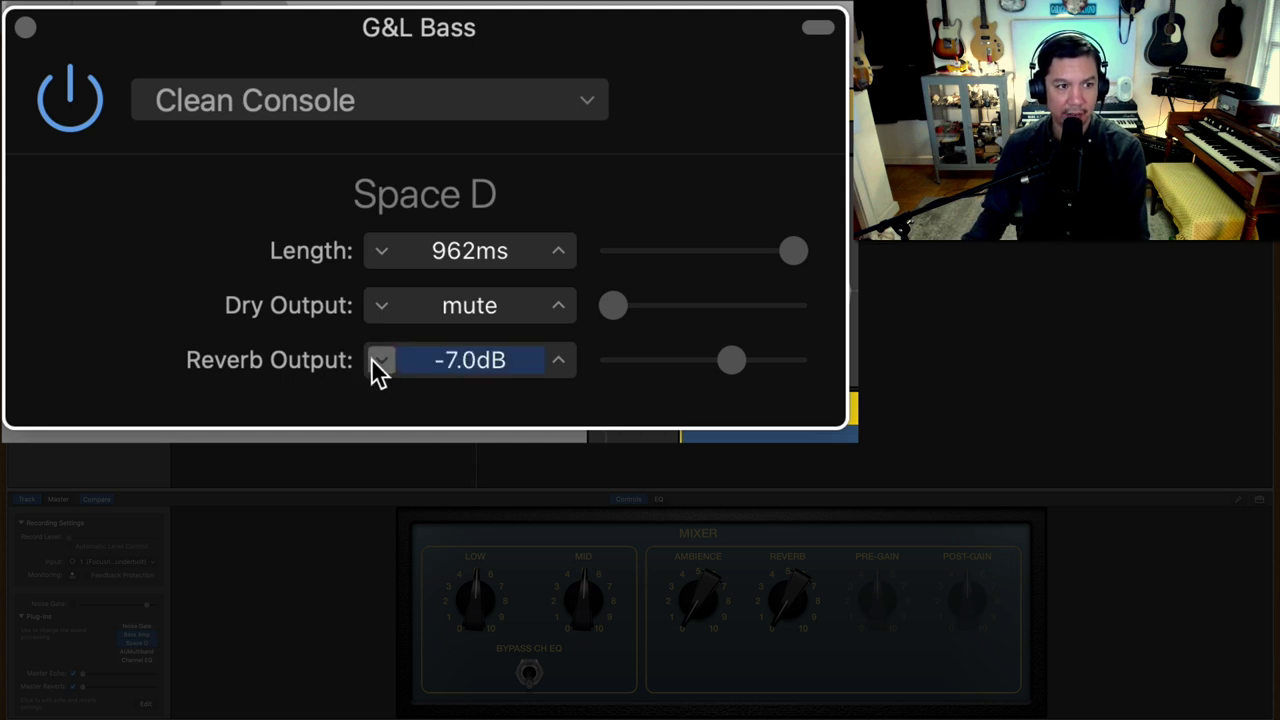
{"action": "left_click", "coordinate": [62, 112]}
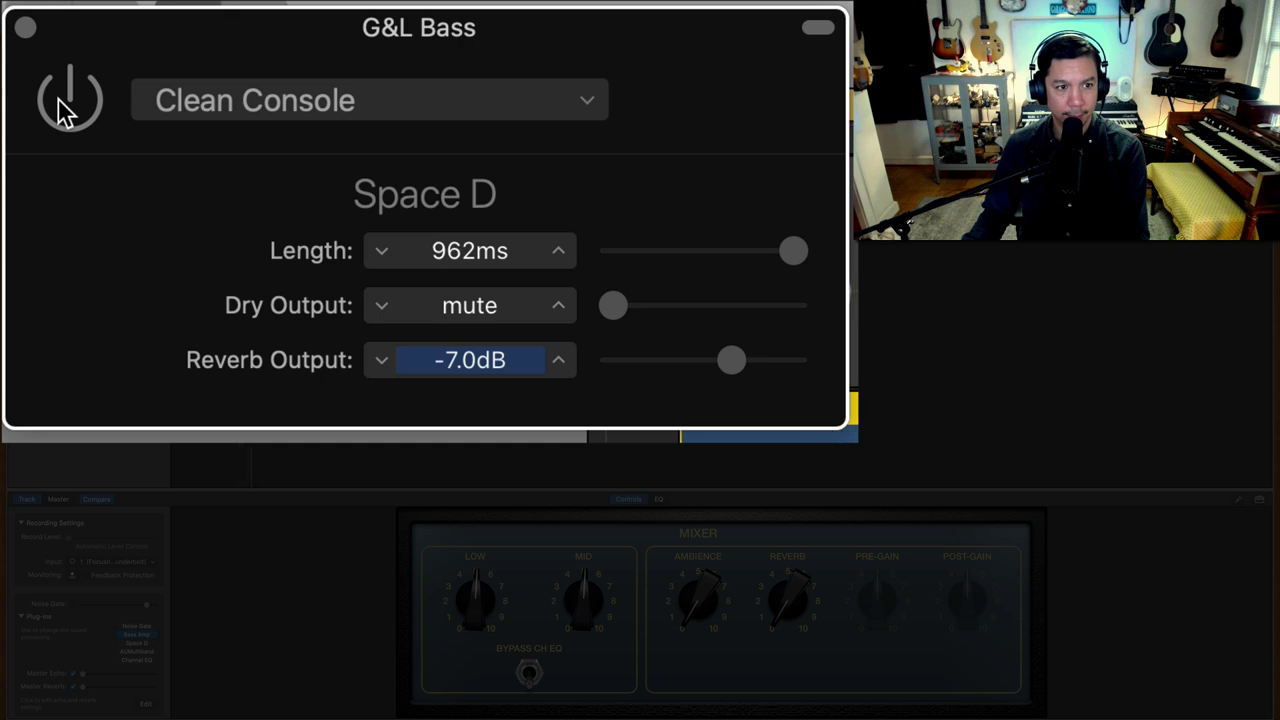
{"action": "left_click", "coordinate": [62, 112]}
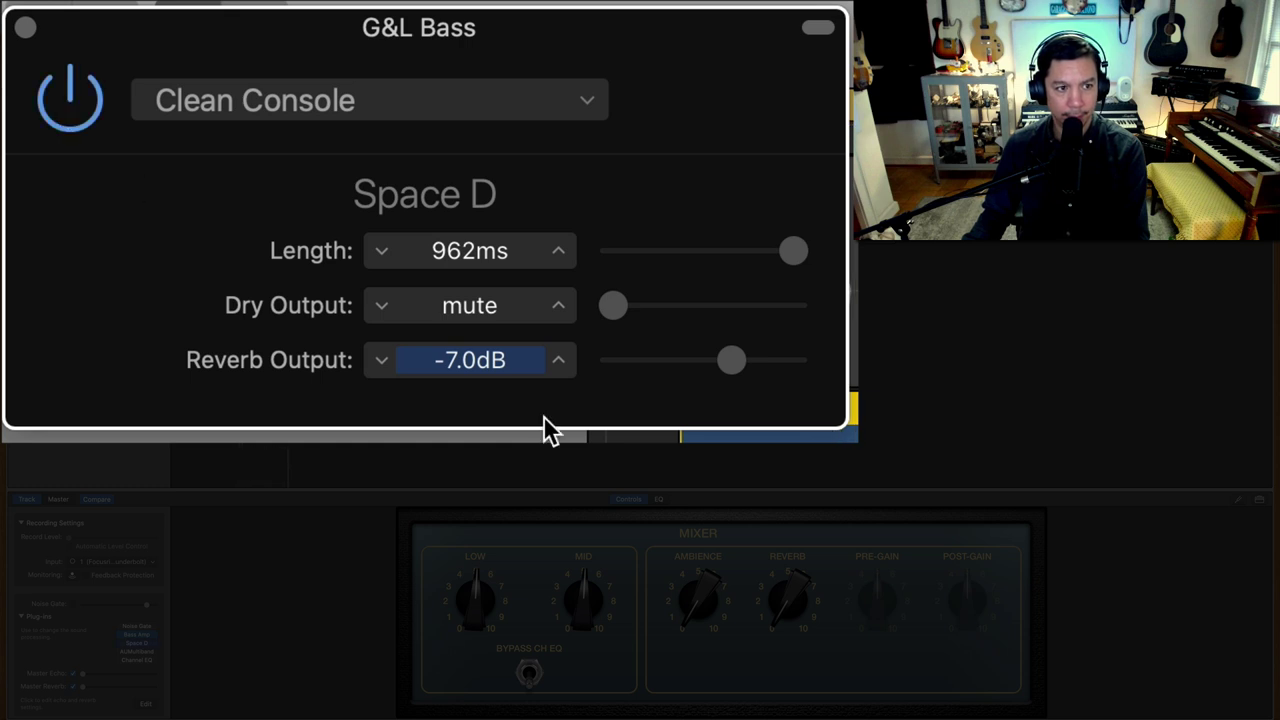
Set Space Designer's Reverb Output to -8.0 dB
{"action": "left_click", "coordinate": [381, 360]}
{"action": "left_click", "coordinate": [381, 360]}
{"action": "left_click", "coordinate": [381, 360]}
{"action": "left_click", "coordinate": [381, 360]}
{"action": "left_click", "coordinate": [381, 360]}
Compare the bass level with Space Designer bypassed and enabled, leave it enabled, and close its settings
{"action": "left_click", "coordinate": [62, 82]}
{"action": "left_click", "coordinate": [62, 83]}
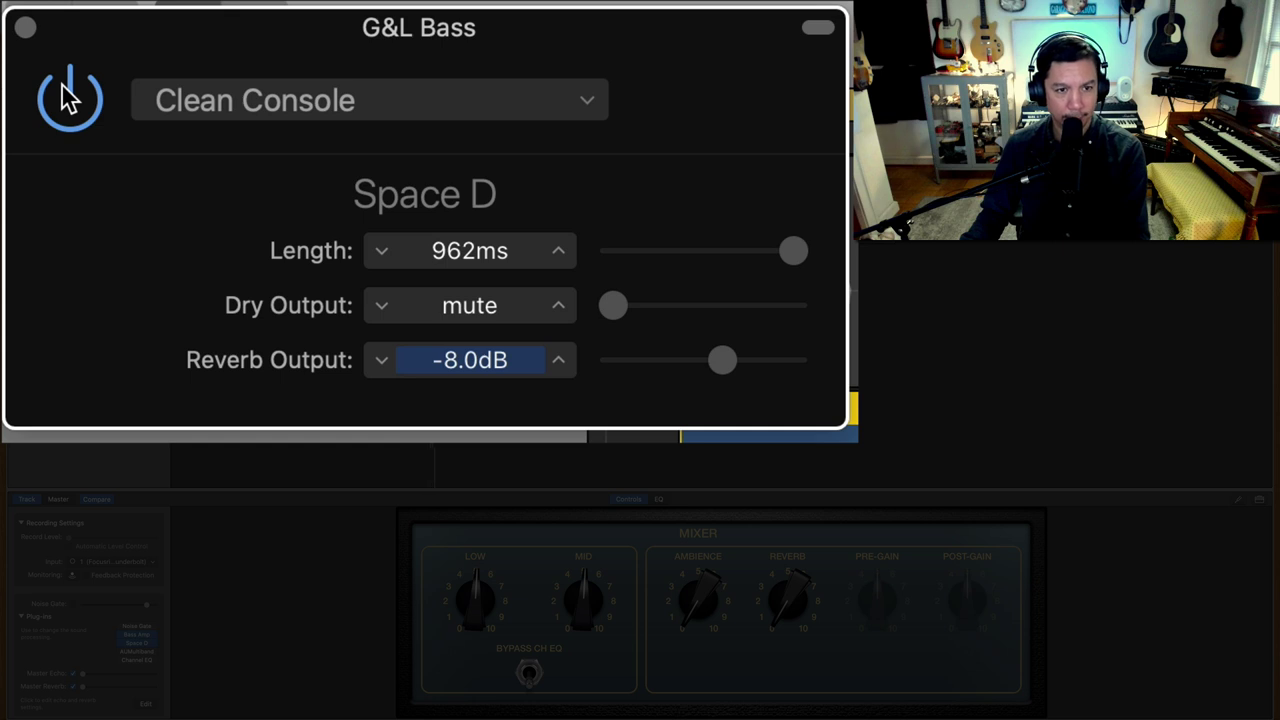
{"action": "left_click", "coordinate": [61, 83]}
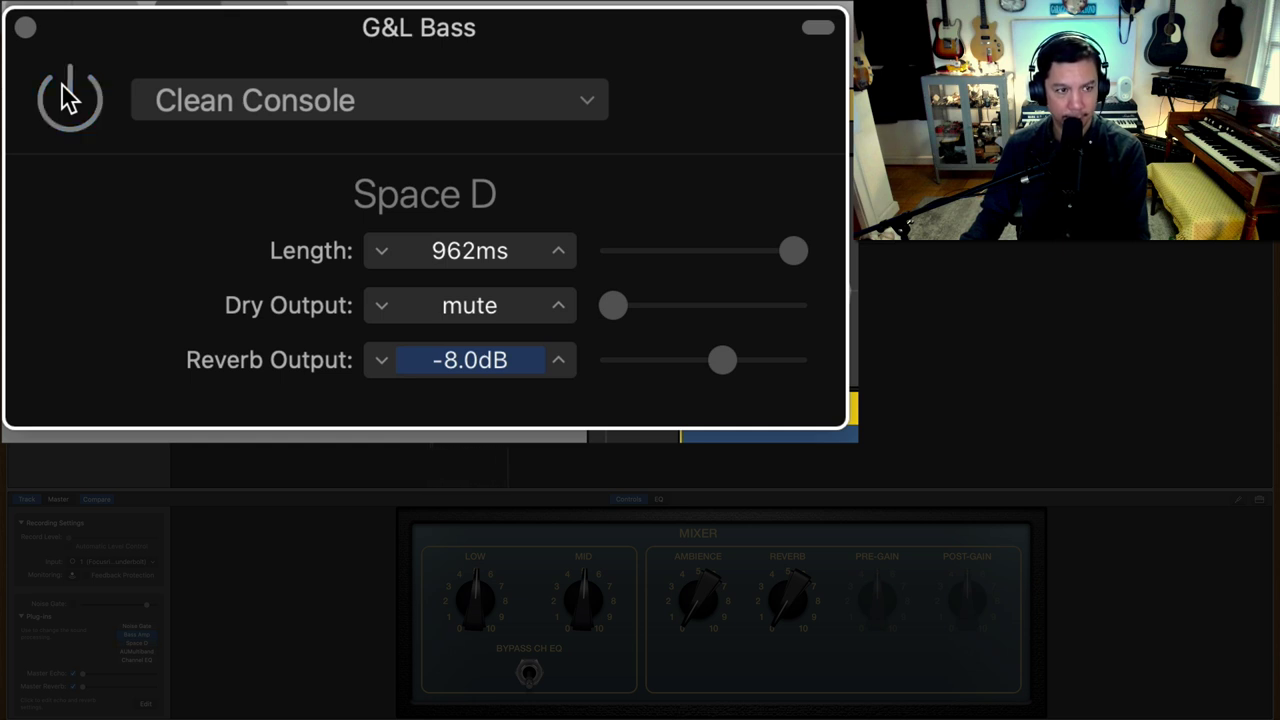
{"action": "left_click", "coordinate": [61, 83]}
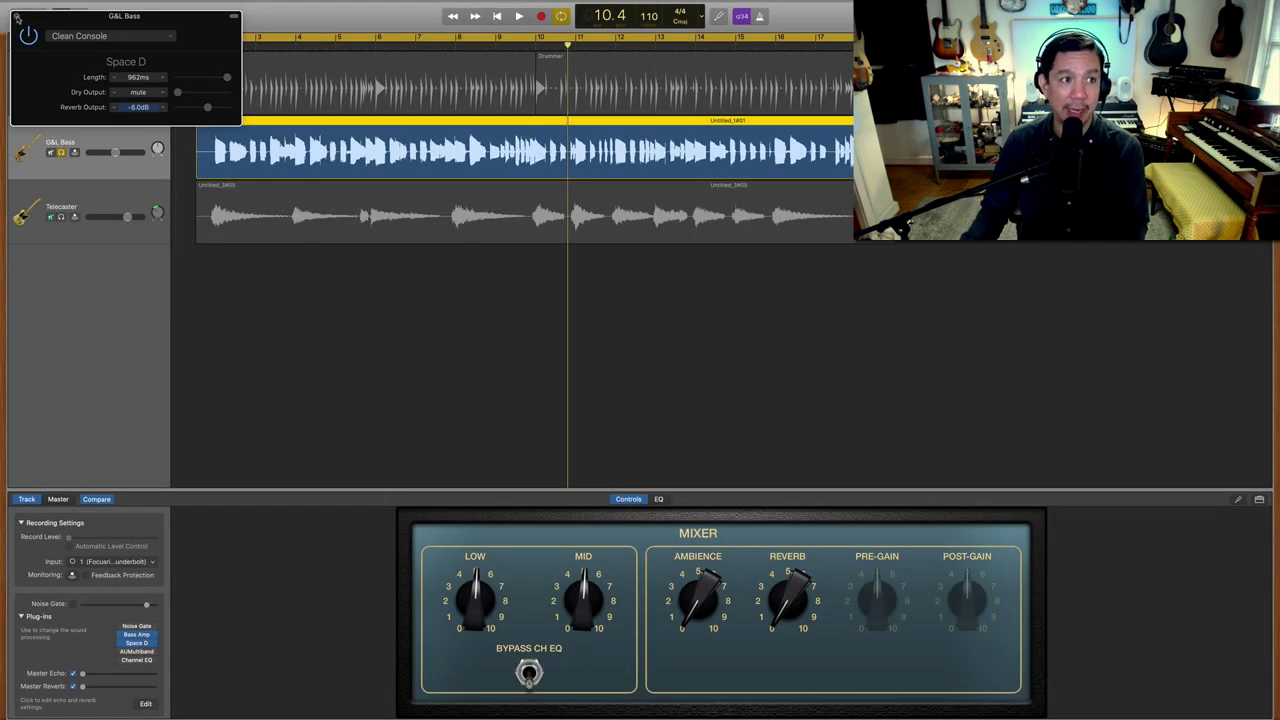
{"action": "left_click", "coordinate": [18, 17]}
Enable AUMultibandCompressor in the slot below Space Designer and look up its entry among the Apple Audio Units
{"action": "mouse_move", "coordinate": [137, 650]}
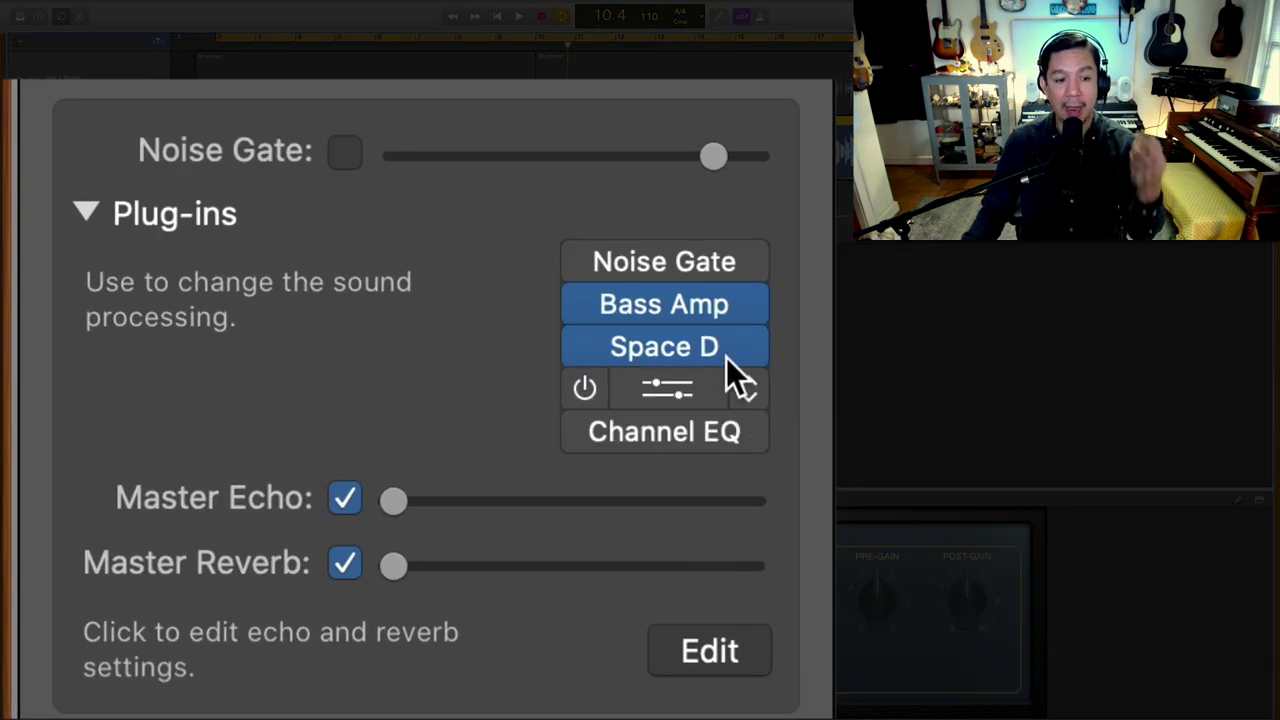
{"action": "mouse_move", "coordinate": [144, 634]}
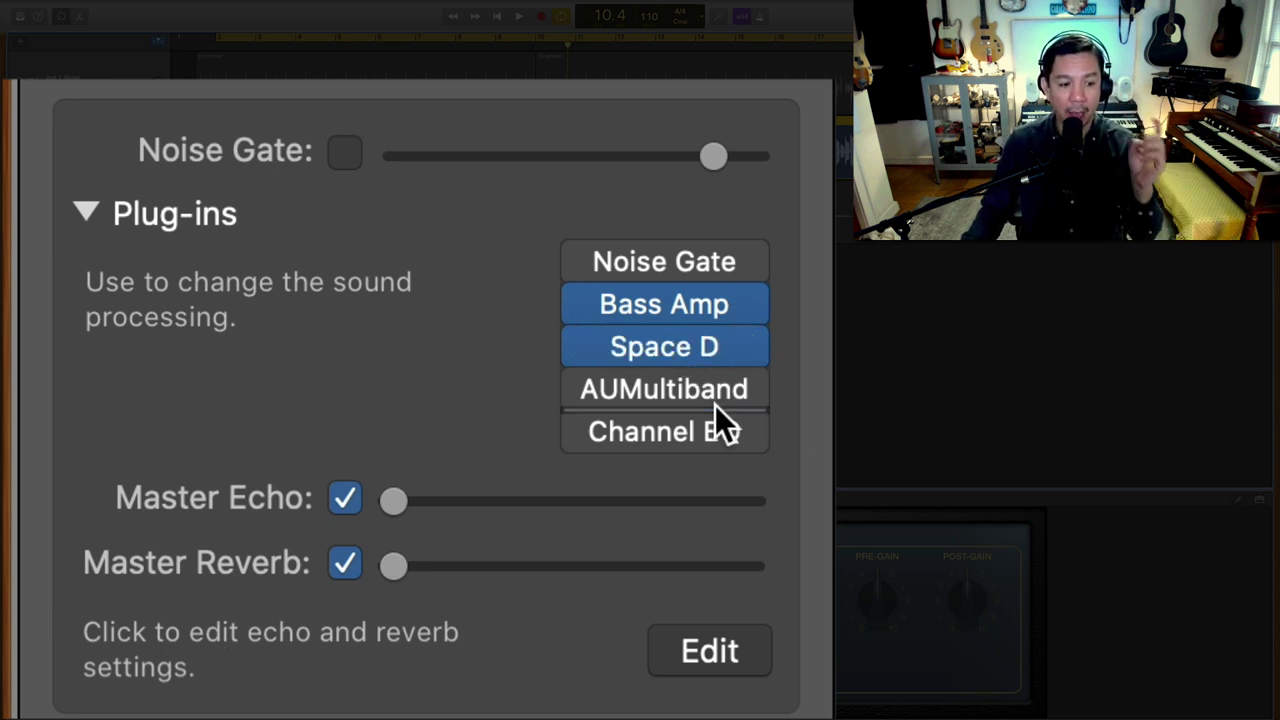
{"action": "left_click", "coordinate": [585, 387]}
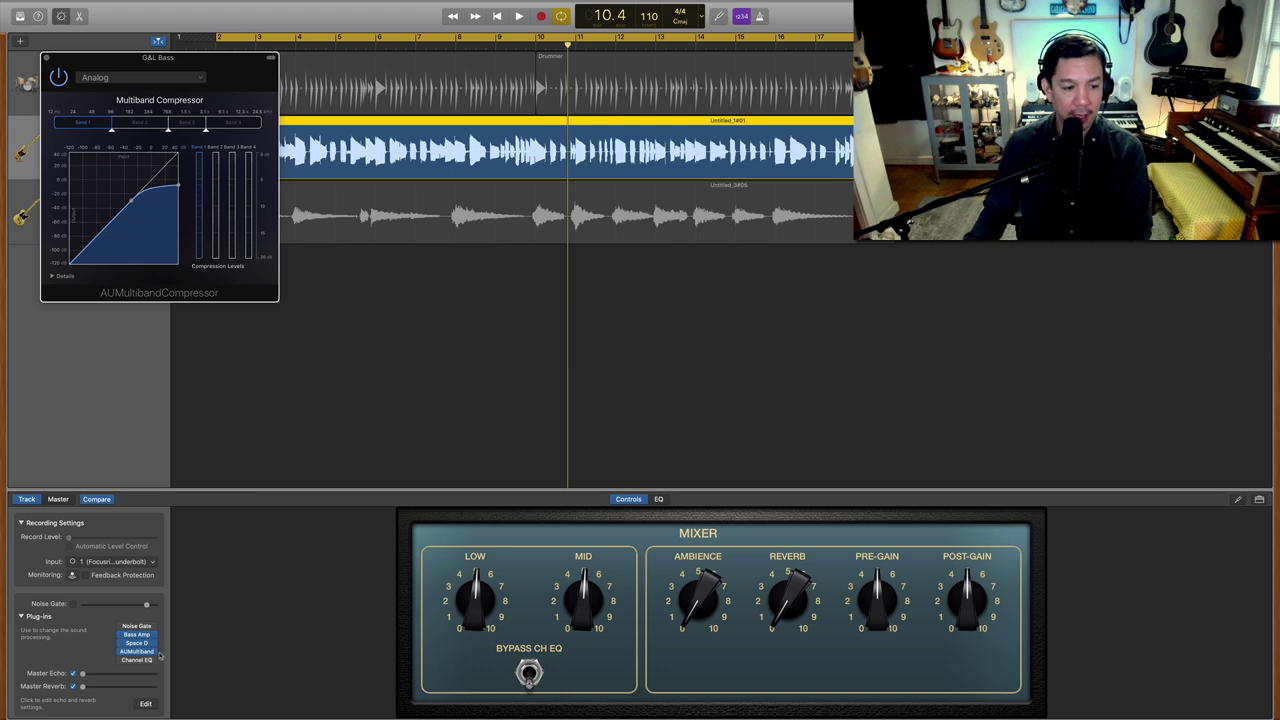
{"action": "left_click", "coordinate": [155, 653]}
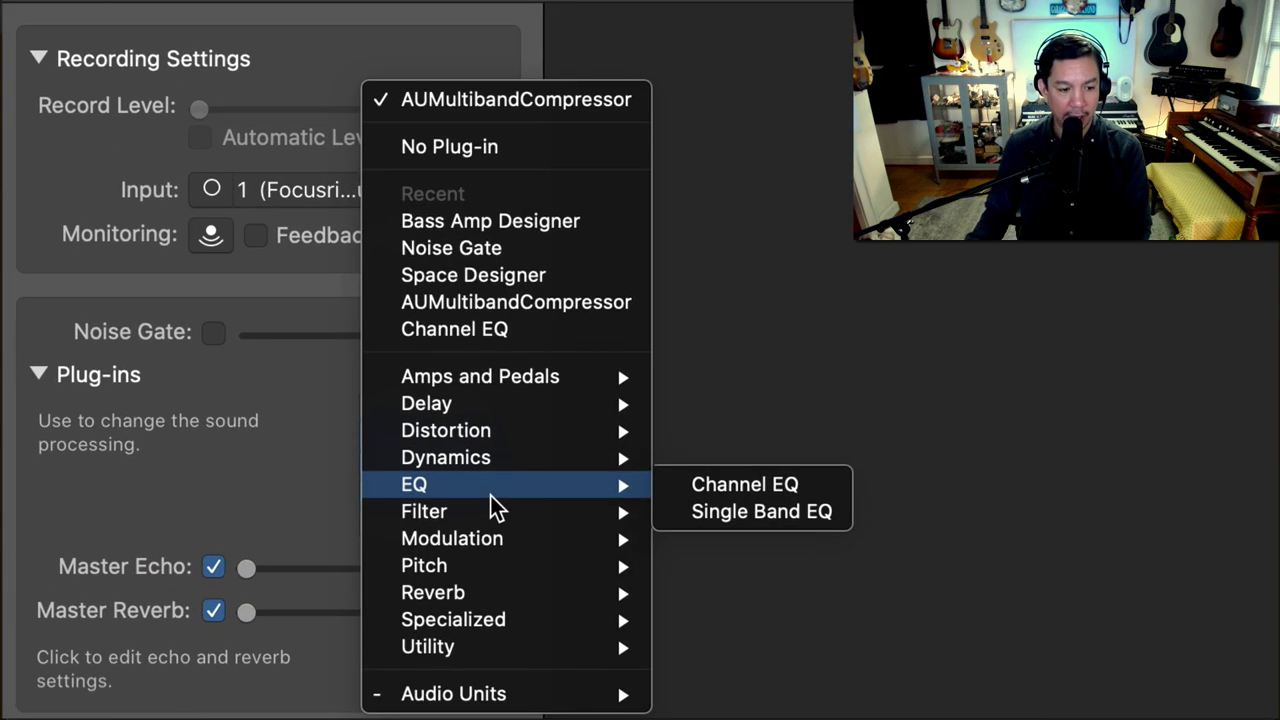
{"action": "mouse_move", "coordinate": [472, 697]}
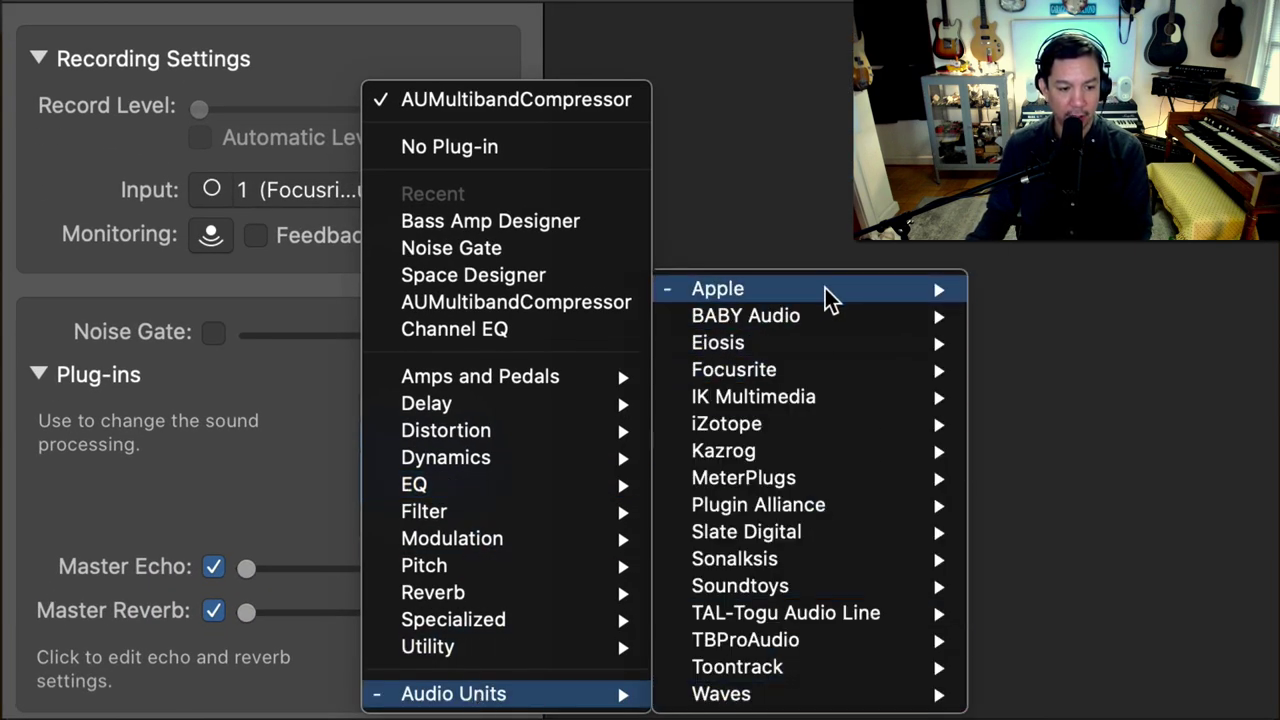
{"action": "mouse_move", "coordinate": [826, 292]}
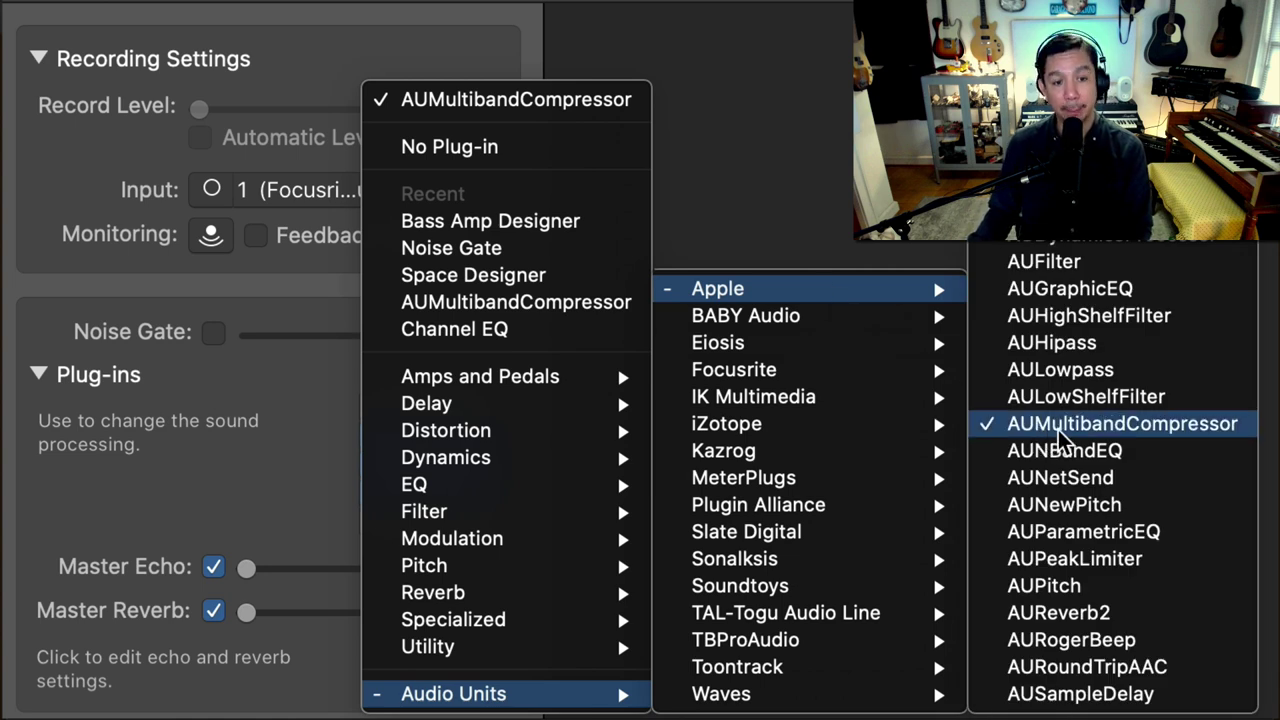
{"action": "key", "text": "Escape"}
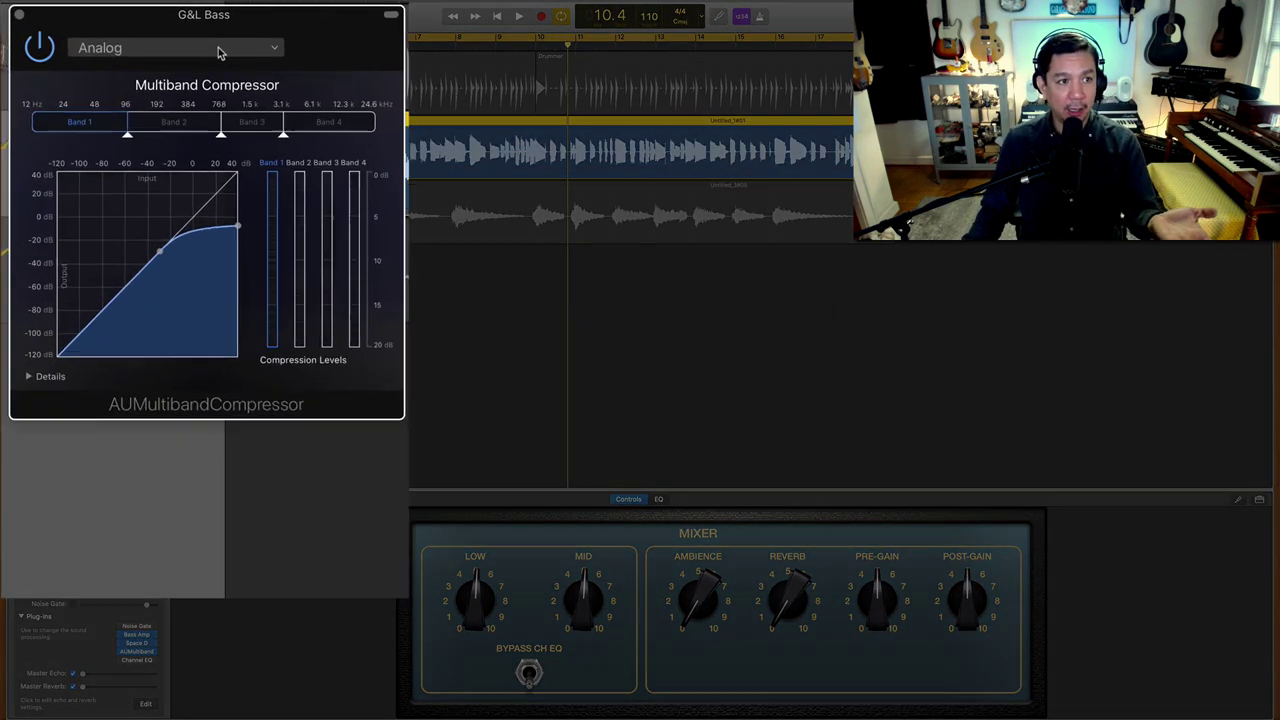
Review the compressor's factory presets, keeping Analog, and expand the Details section with its gain and EQ settings
{"action": "left_click", "coordinate": [211, 50]}
{"action": "mouse_move", "coordinate": [172, 229]}
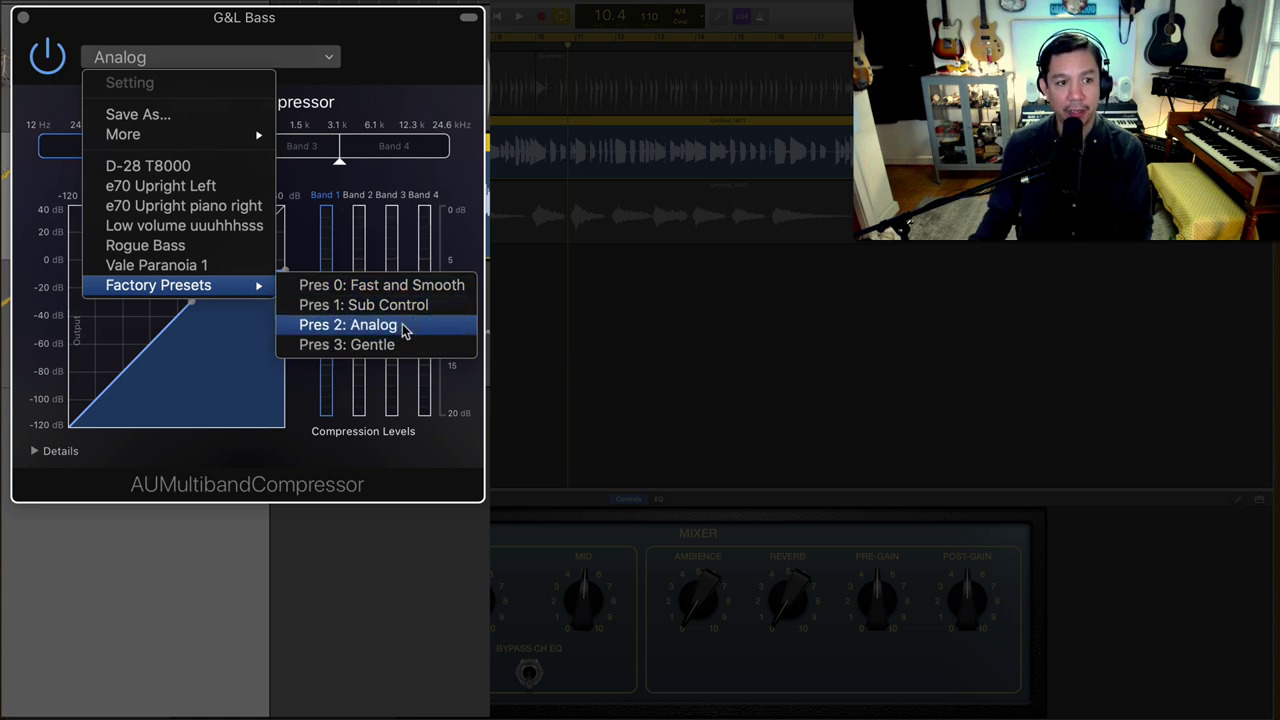
{"action": "left_click", "coordinate": [380, 47]}
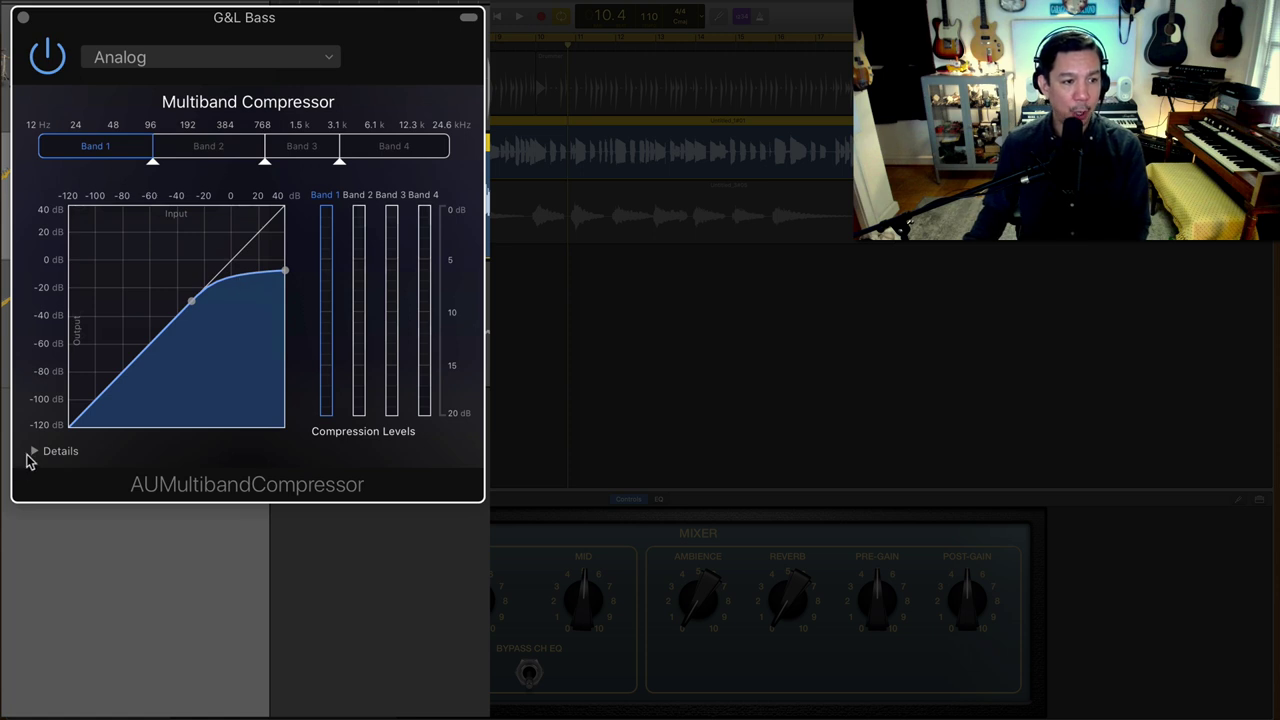
{"action": "left_click", "coordinate": [34, 452]}
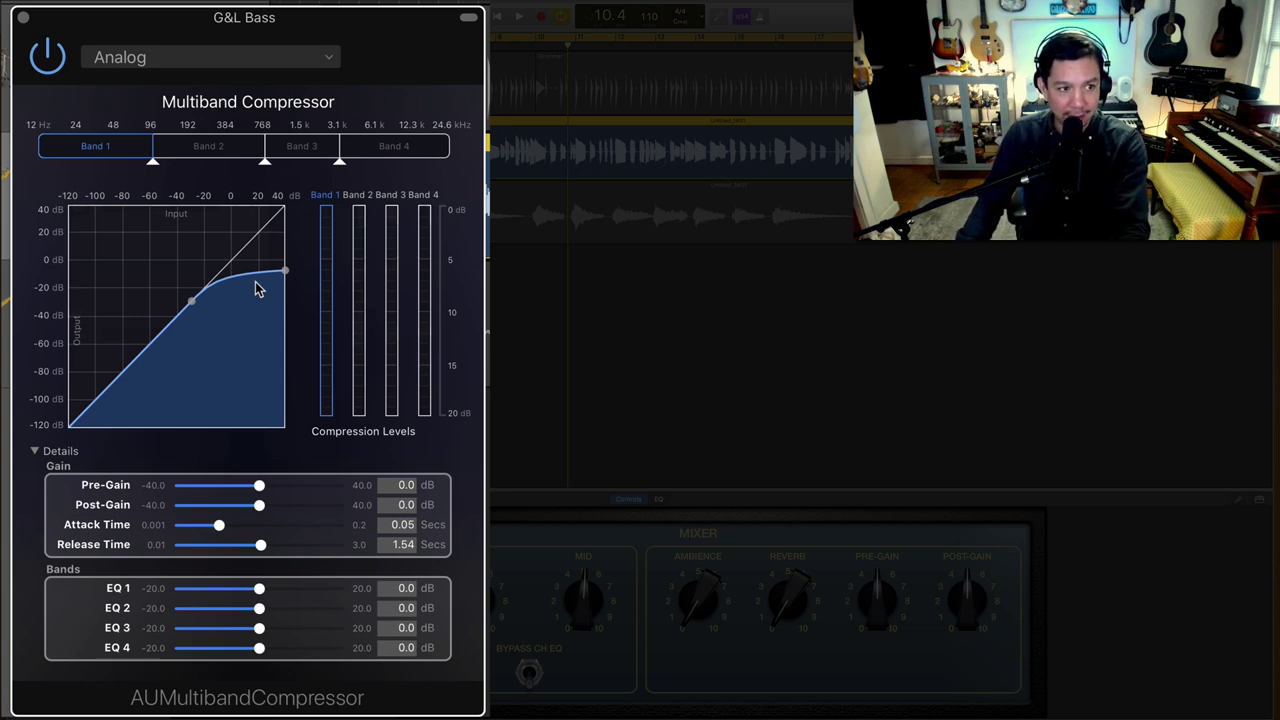
Play the bass while repeatedly bypassing and re-enabling the multiband compressor to compare the sound, leaving it enabled
{"action": "key", "text": "space"}
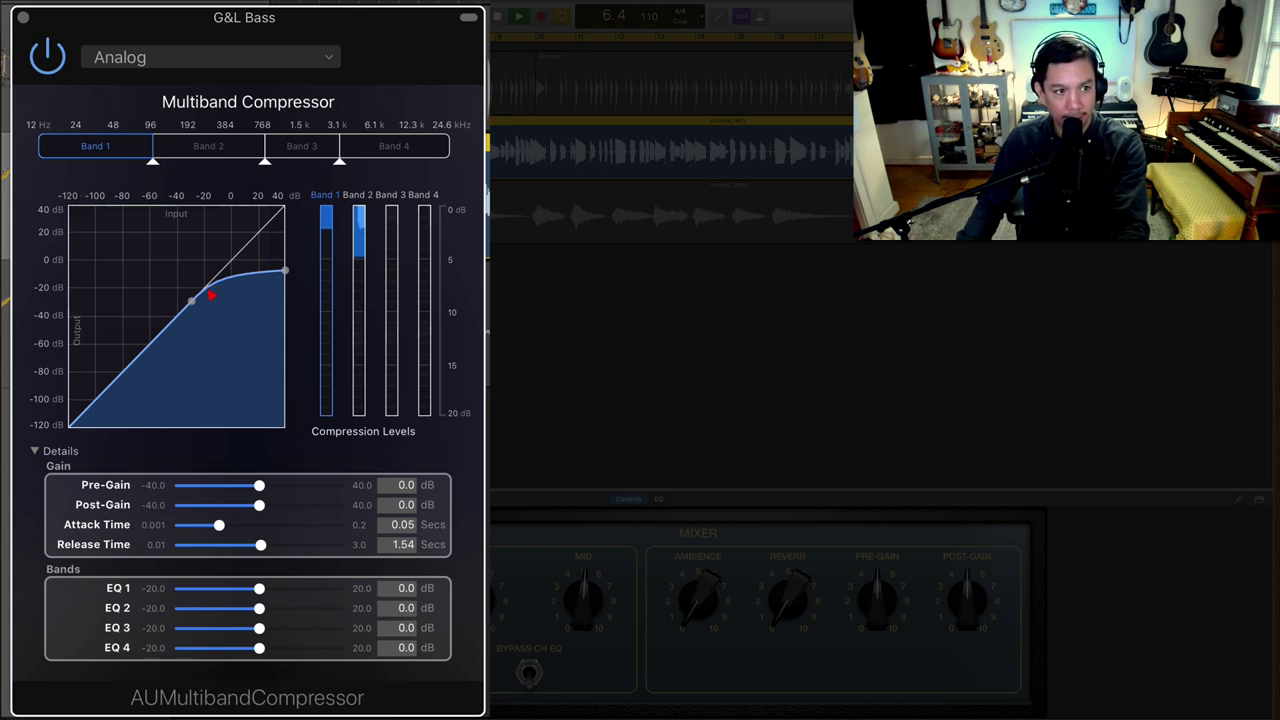
{"action": "left_click", "coordinate": [39, 60]}
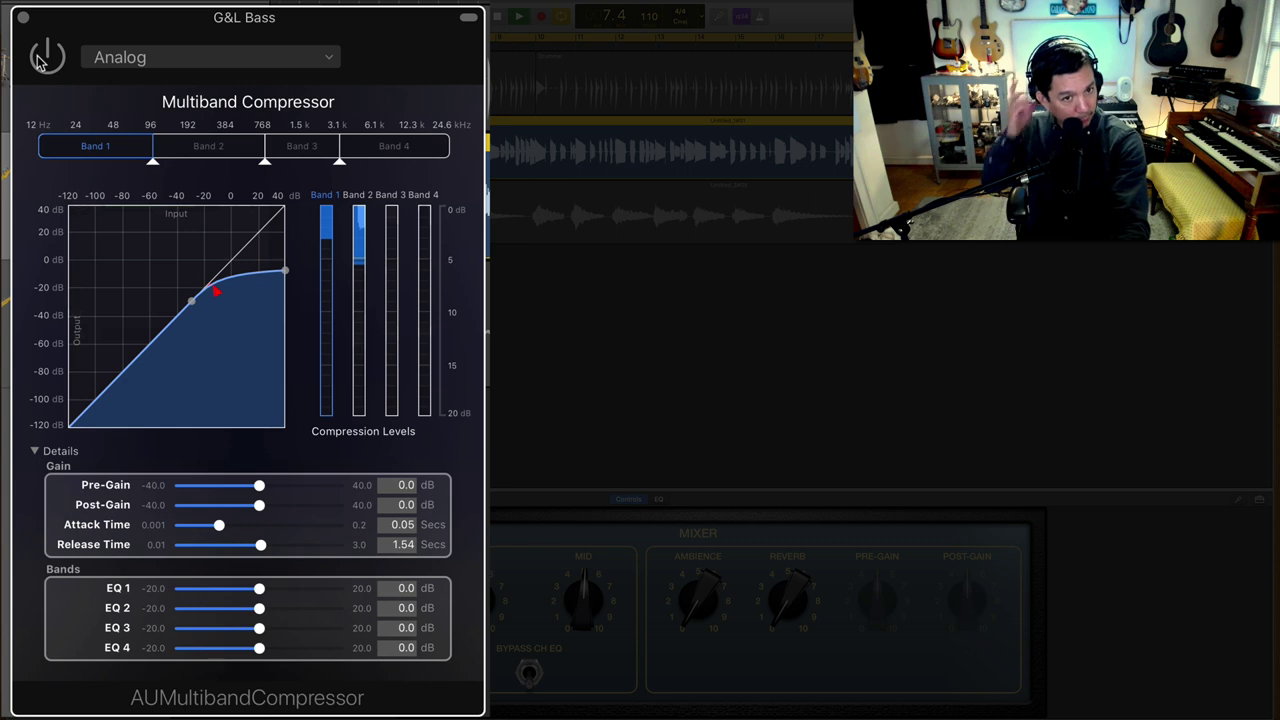
{"action": "left_click", "coordinate": [39, 60]}
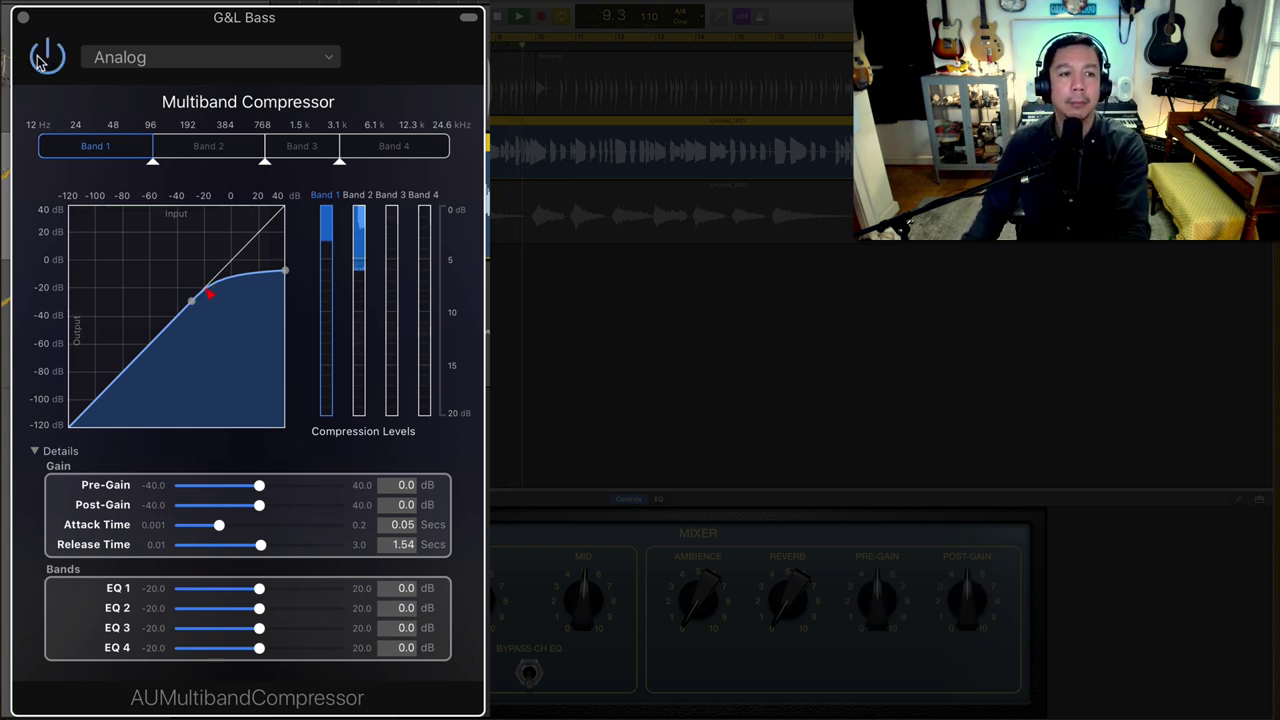
{"action": "left_click", "coordinate": [39, 60]}
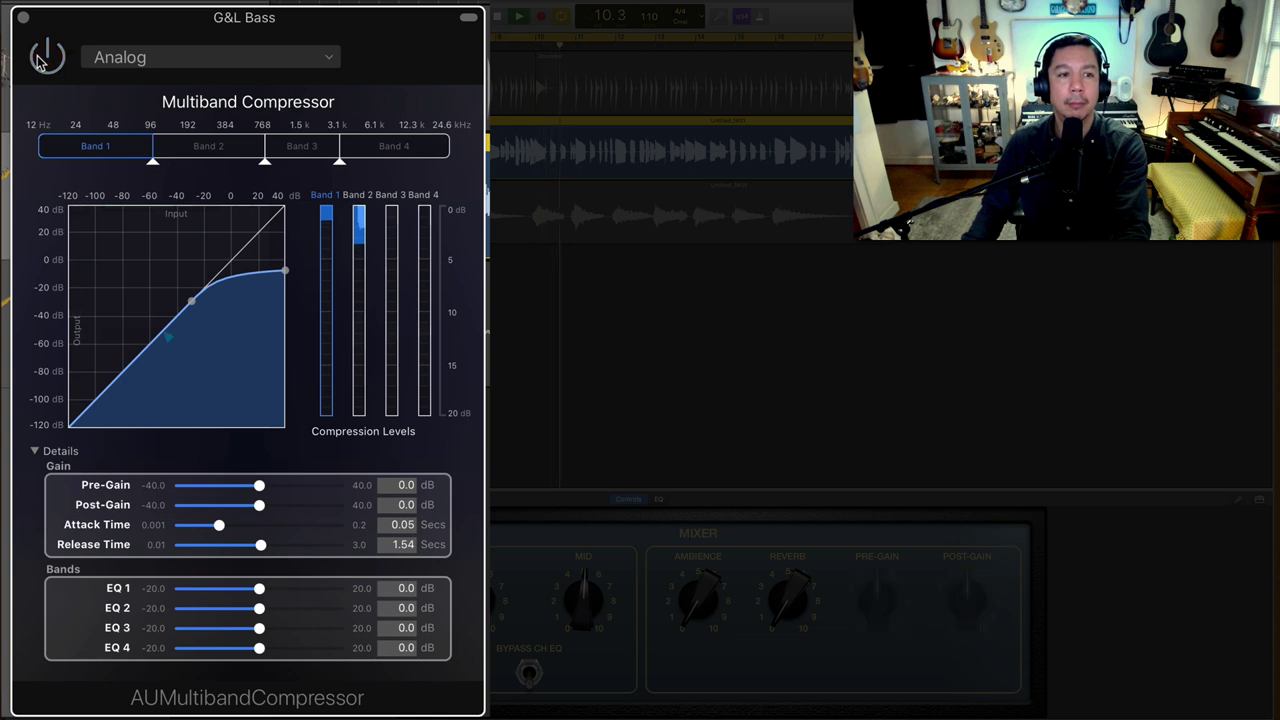
{"action": "left_click", "coordinate": [39, 60]}
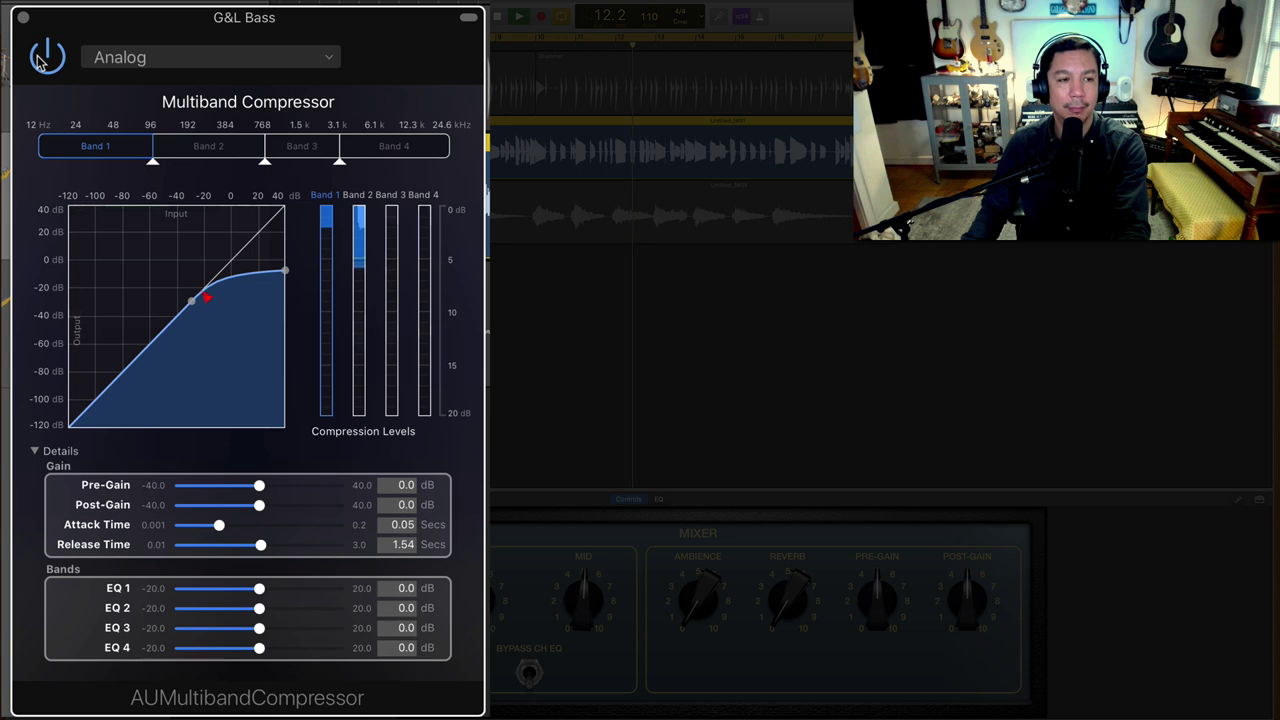
{"action": "left_click", "coordinate": [39, 60]}
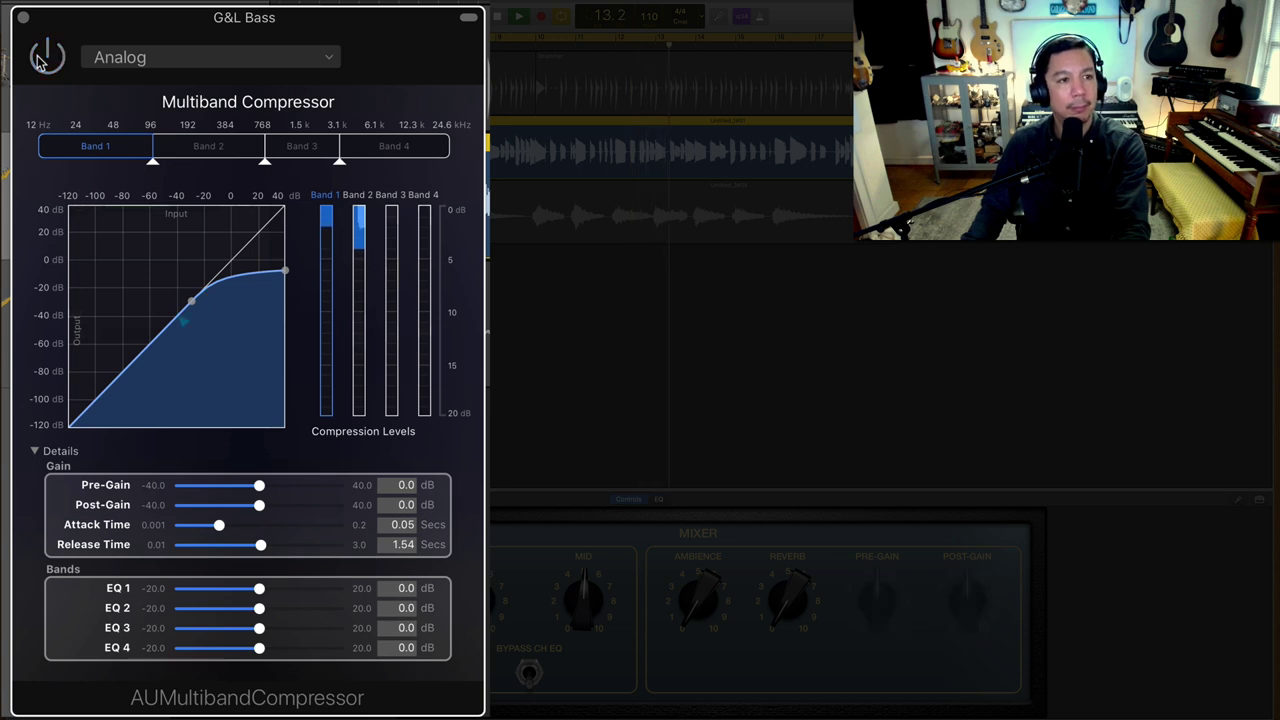
{"action": "left_click", "coordinate": [39, 60]}
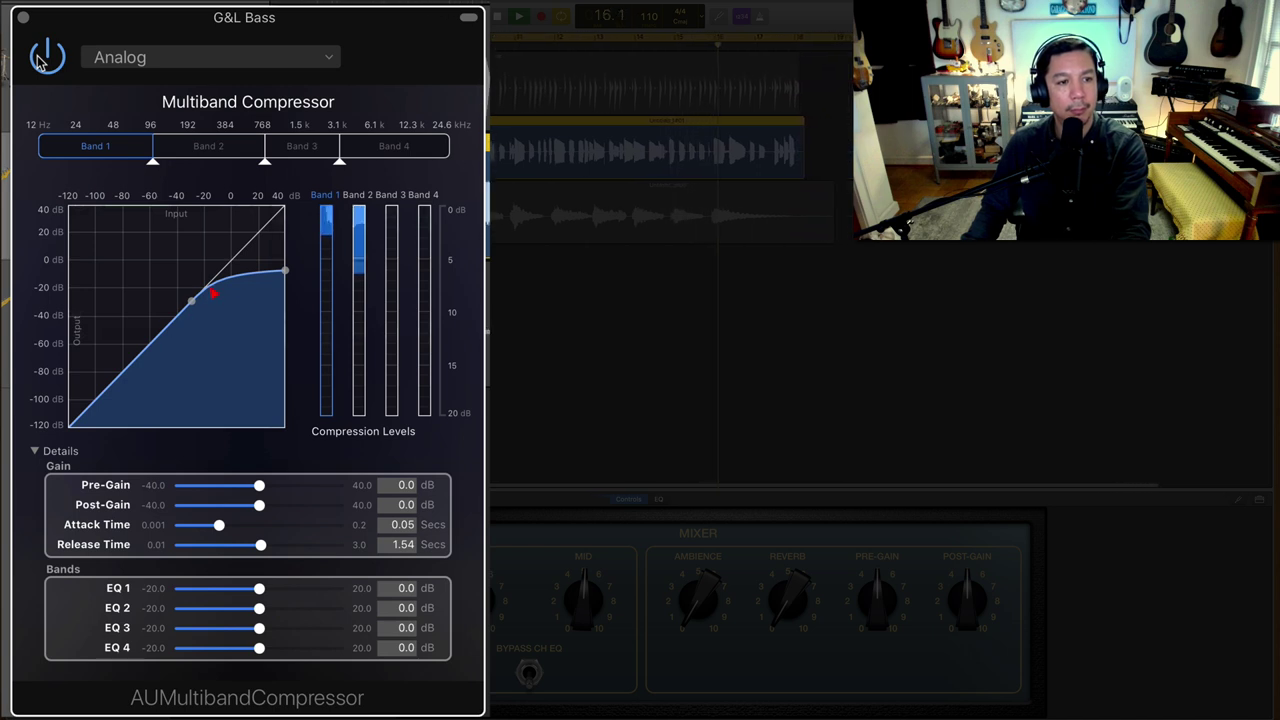
{"action": "key", "text": "space"}
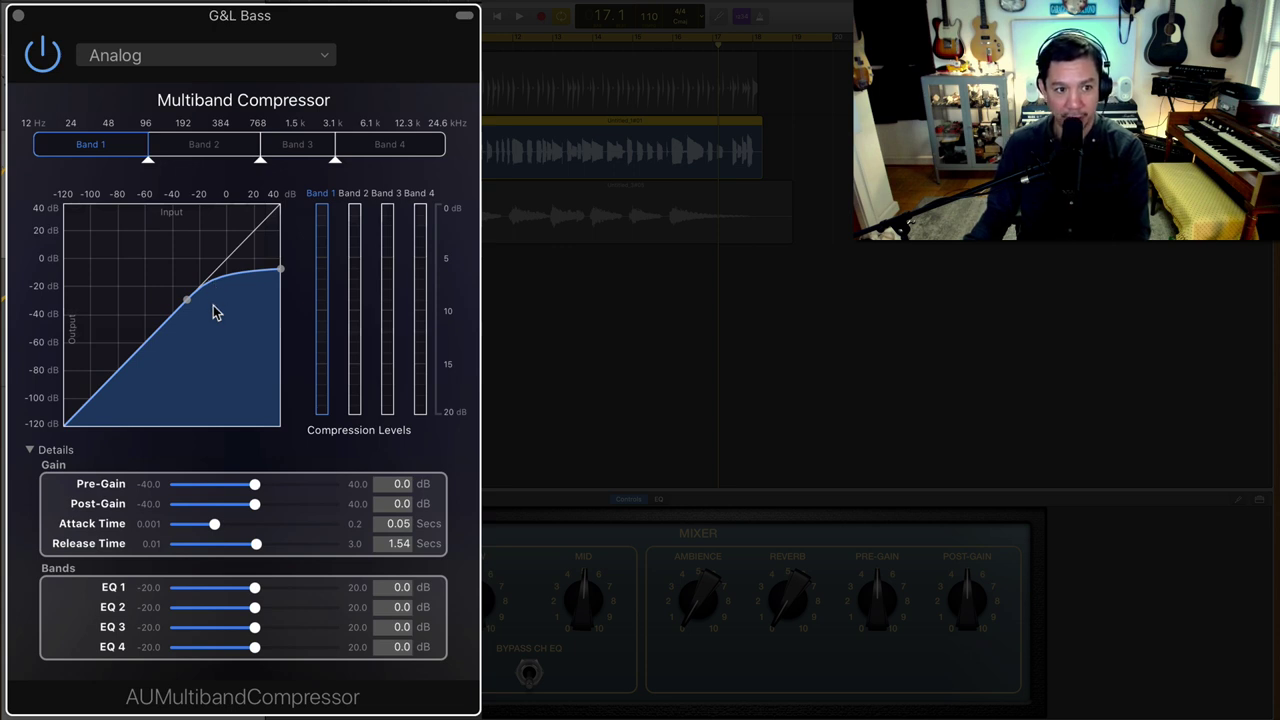
Play a short bass passage to watch the compression levels and examine the crossover between Band 1 and Band 2
{"action": "key", "text": "space"}
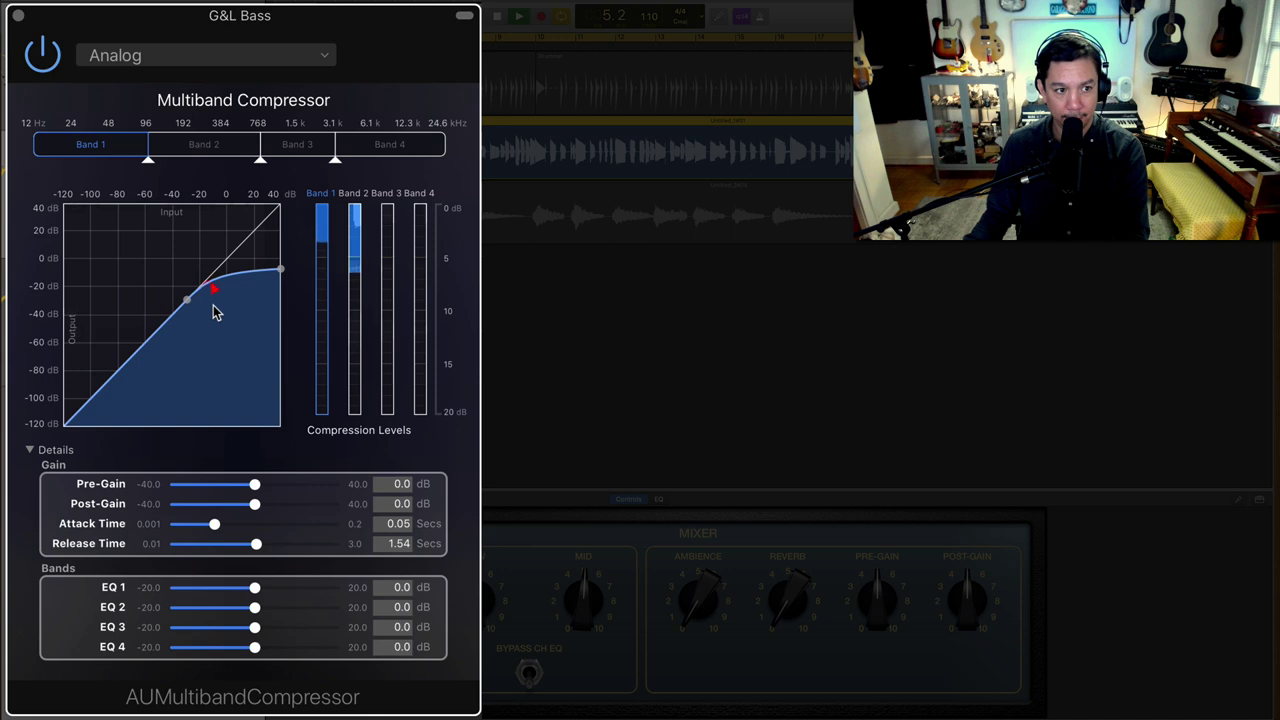
{"action": "key", "text": "space"}
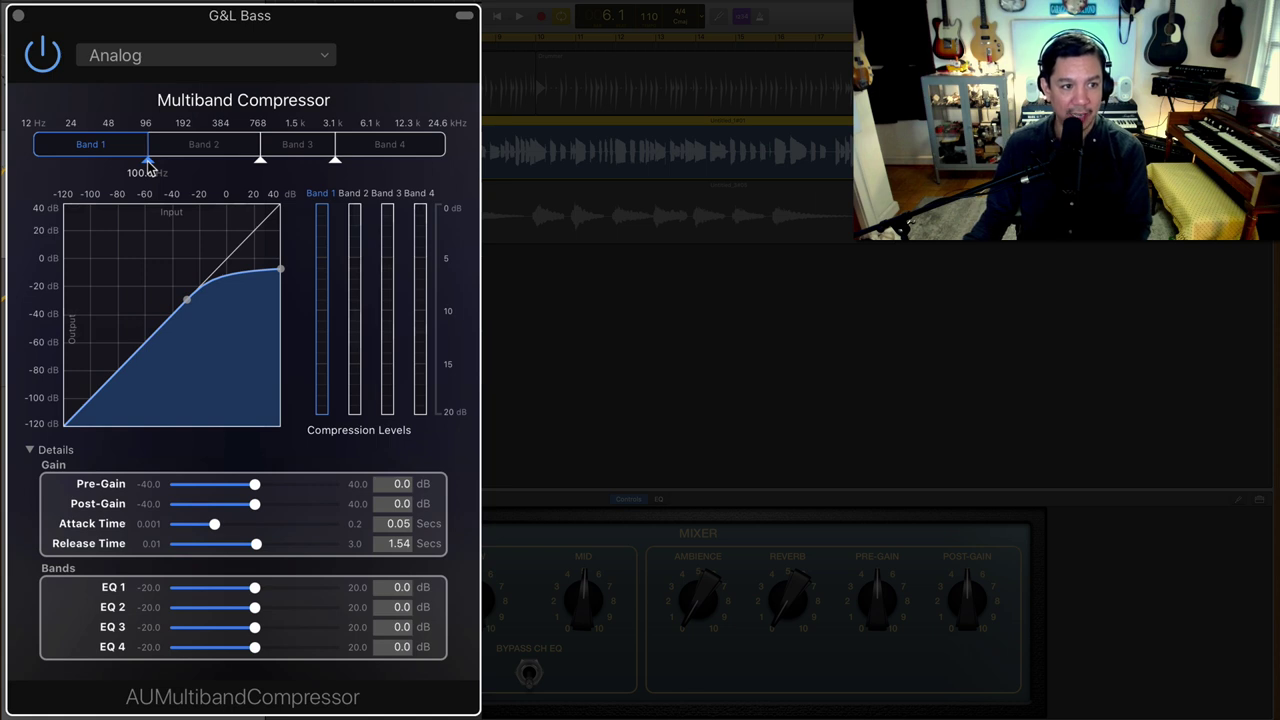
{"action": "mouse_move", "coordinate": [153, 170]}
{"action": "left_mouse_down"}
{"action": "mouse_move", "coordinate": [174, 168]}
{"action": "mouse_move", "coordinate": [163, 167]}
{"action": "left_mouse_up"}
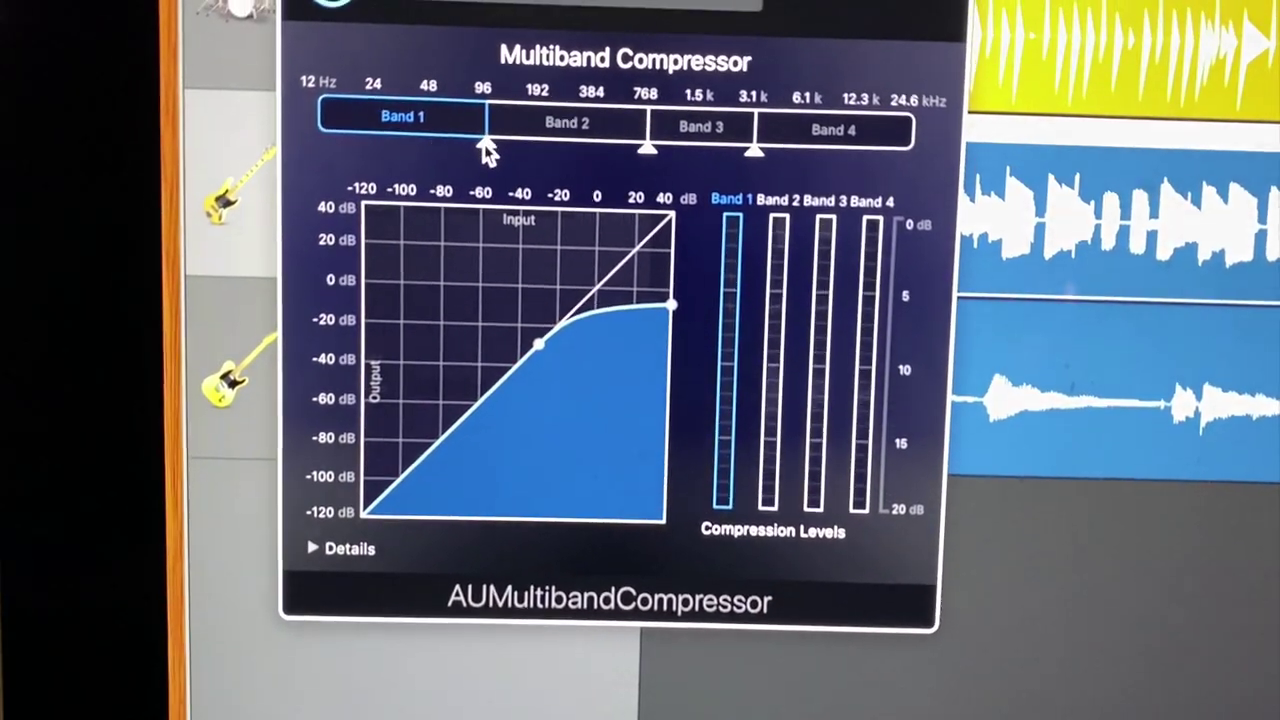
Inspect the compression curves of Bands 2, 3 and 4 in turn, and return to Band 2
{"action": "mouse_move", "coordinate": [459, 134]}
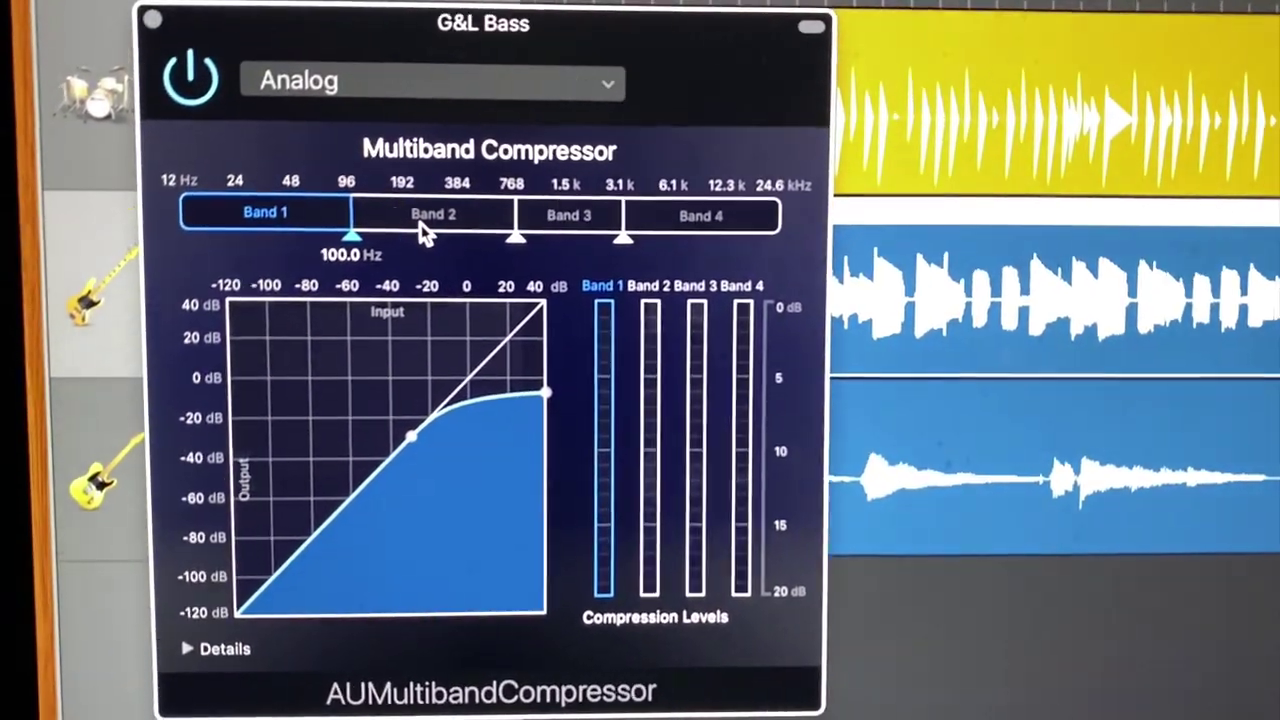
{"action": "left_click", "coordinate": [421, 224]}
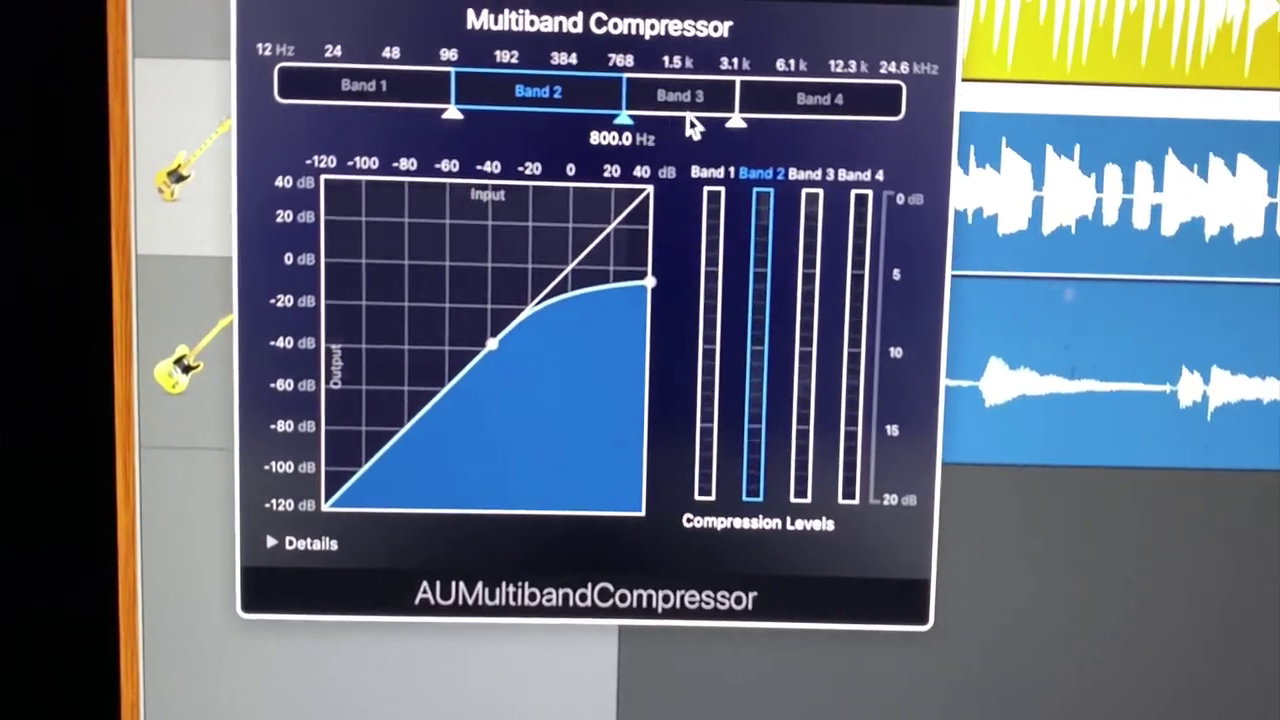
{"action": "left_click", "coordinate": [706, 138]}
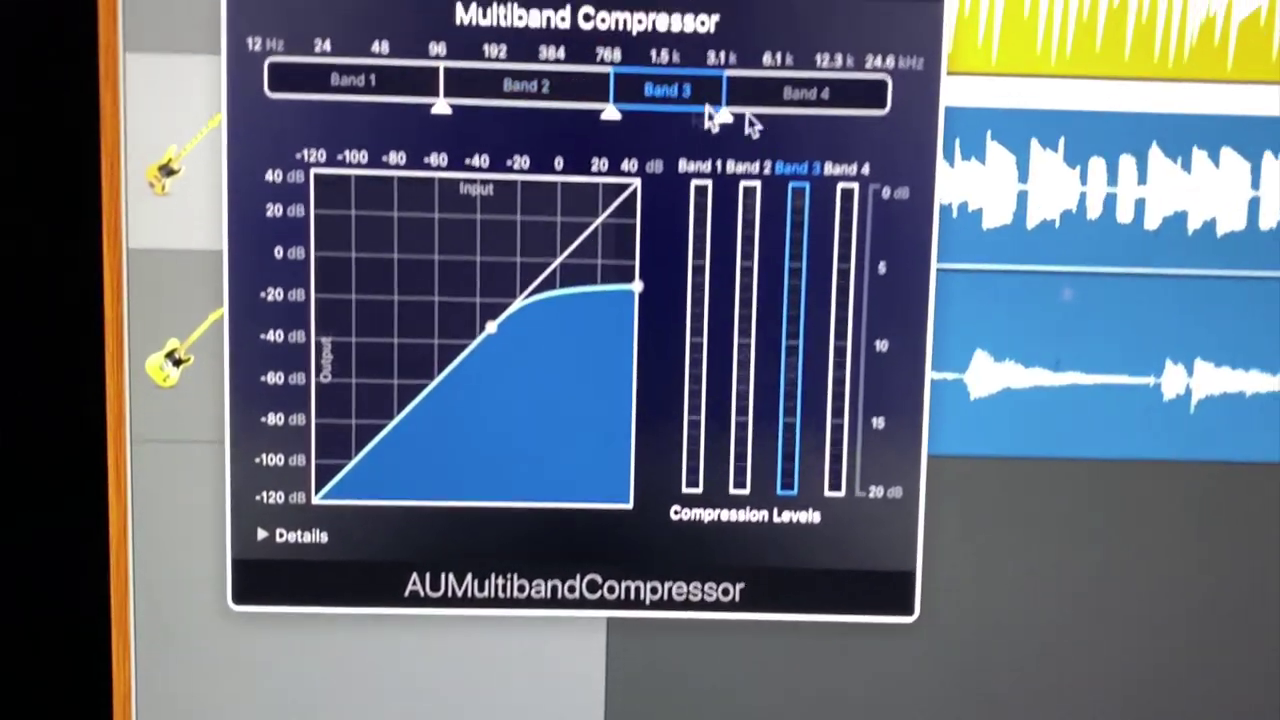
{"action": "left_click", "coordinate": [805, 86]}
{"action": "left_click", "coordinate": [530, 82]}
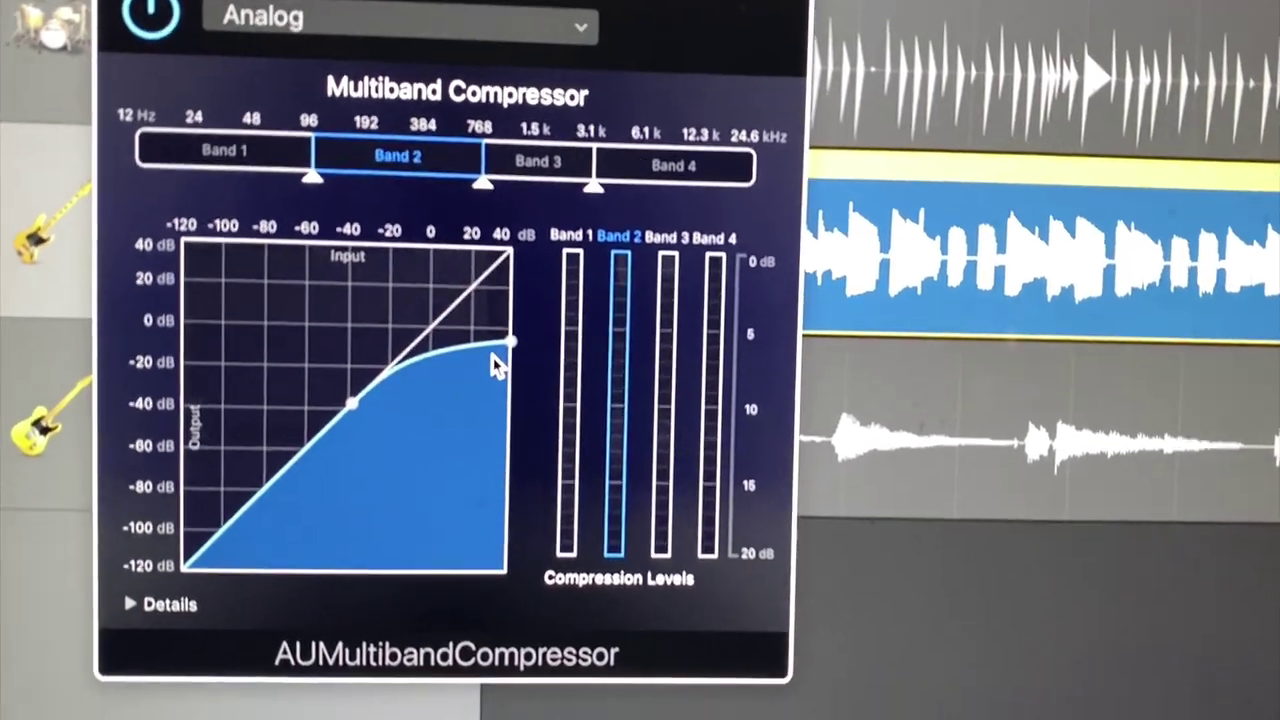
Play the bass while inspecting the compression curves of Bands 3, 4 and 1, and close the compressor's settings
{"action": "key", "text": "space"}
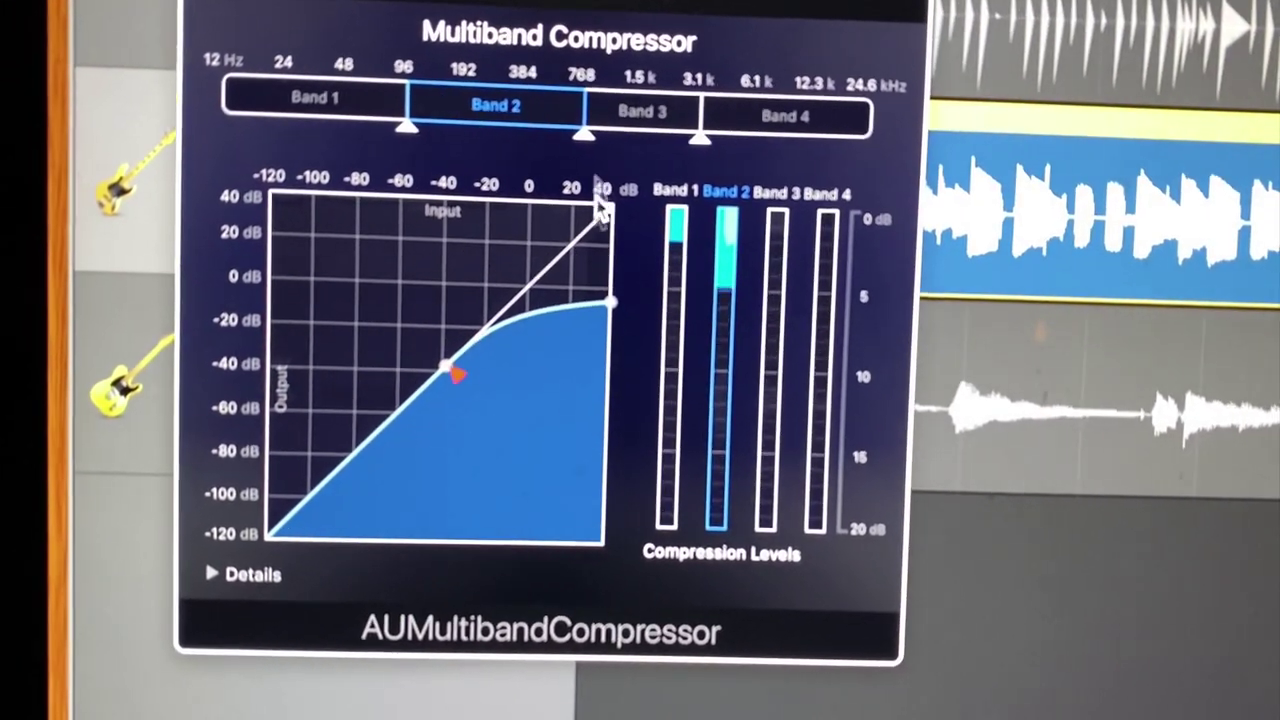
{"action": "mouse_move", "coordinate": [631, 182]}
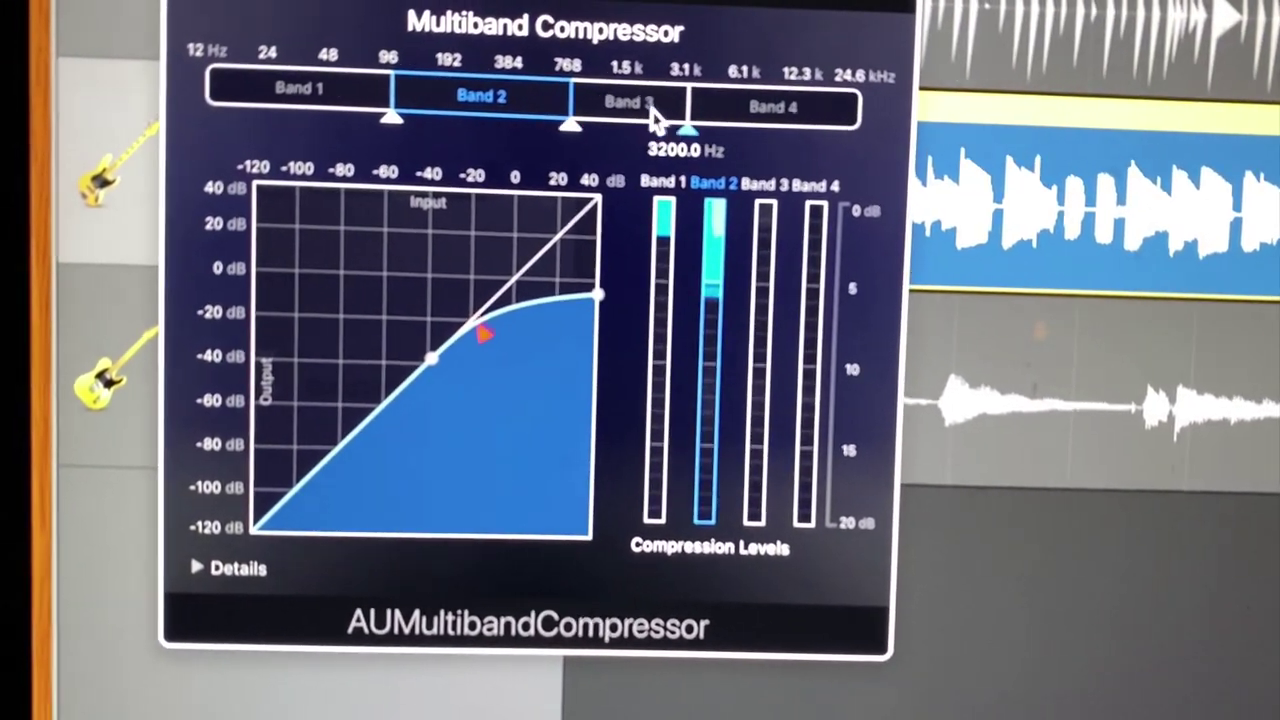
{"action": "left_click", "coordinate": [632, 106]}
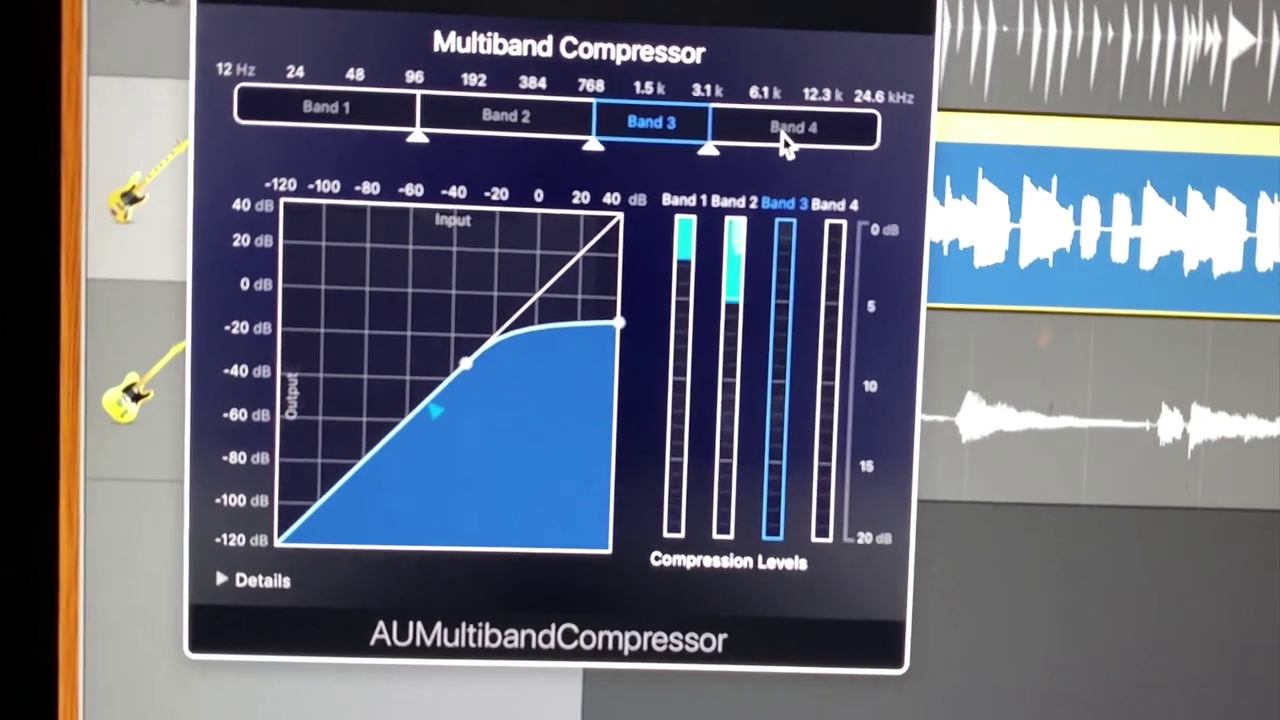
{"action": "left_click", "coordinate": [785, 140]}
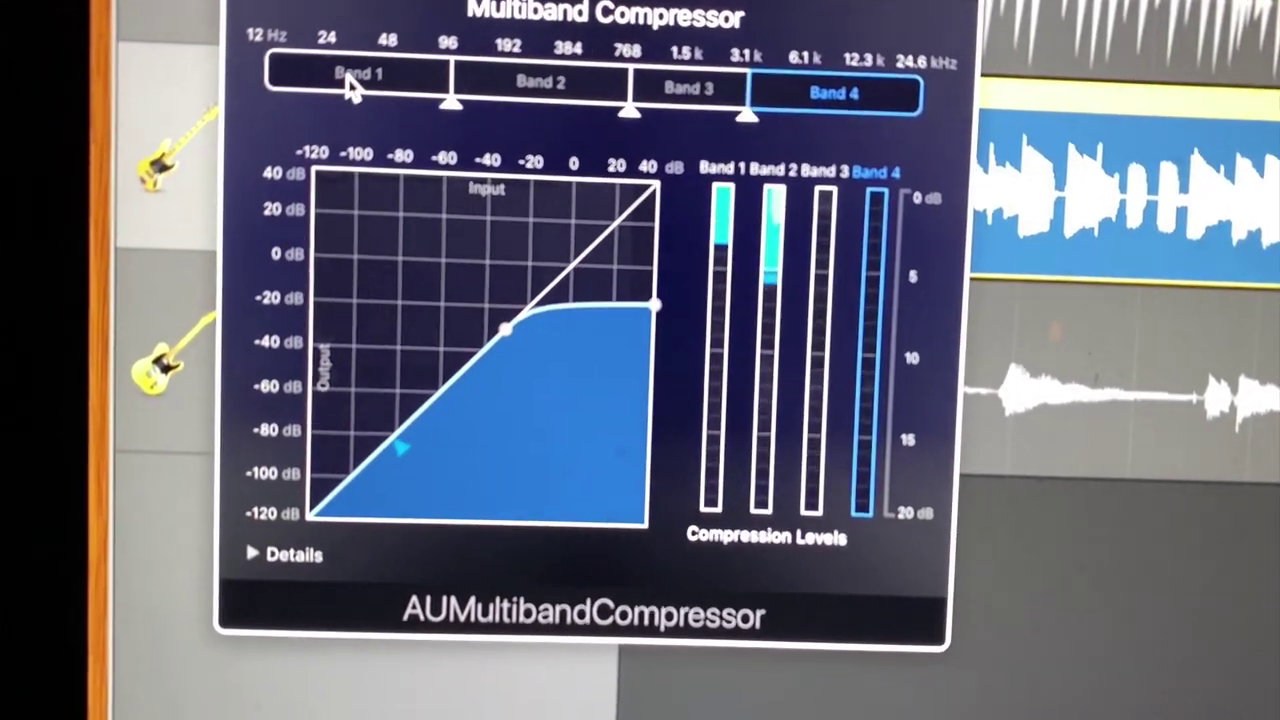
{"action": "left_click", "coordinate": [350, 80]}
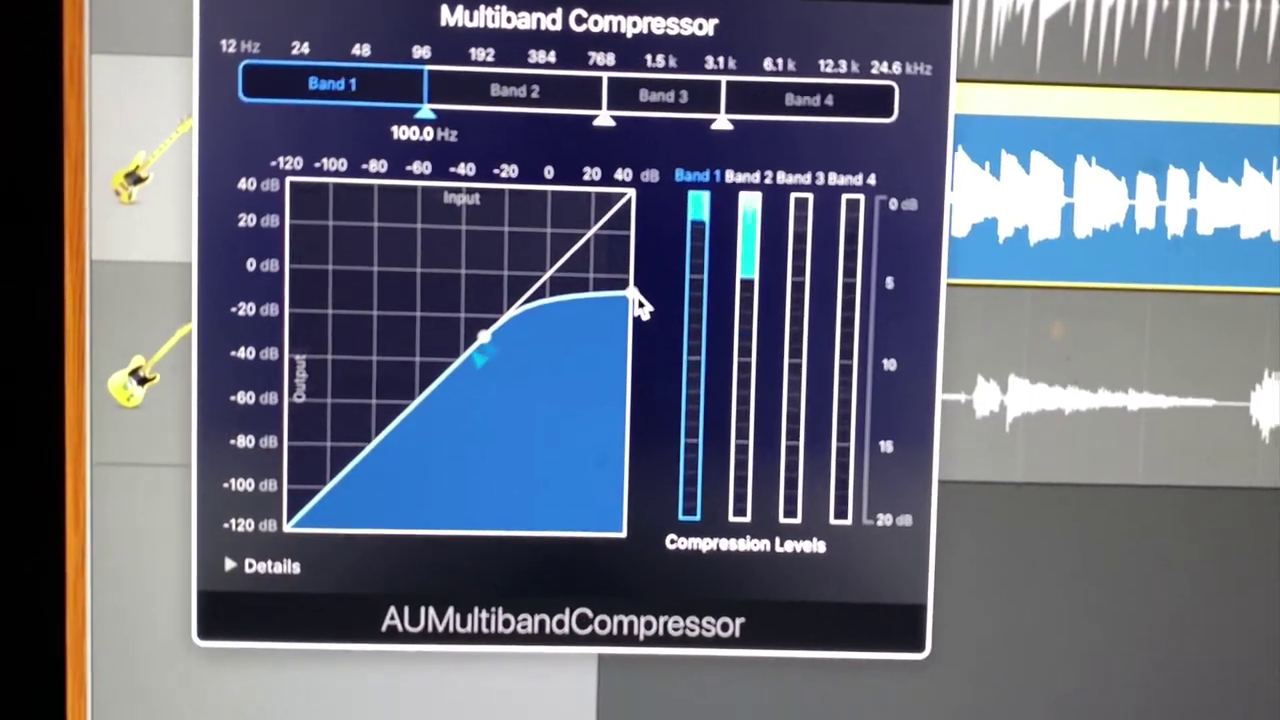
{"action": "mouse_move", "coordinate": [625, 318]}
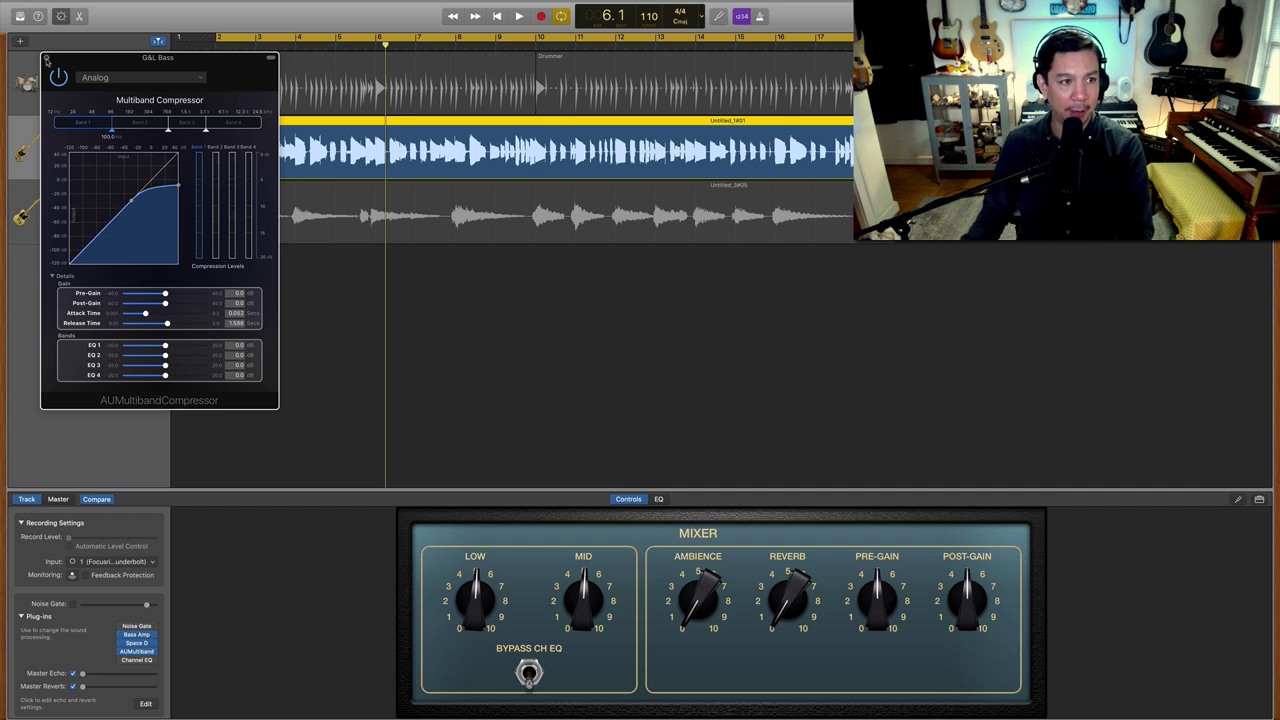
{"action": "left_click", "coordinate": [47, 58]}
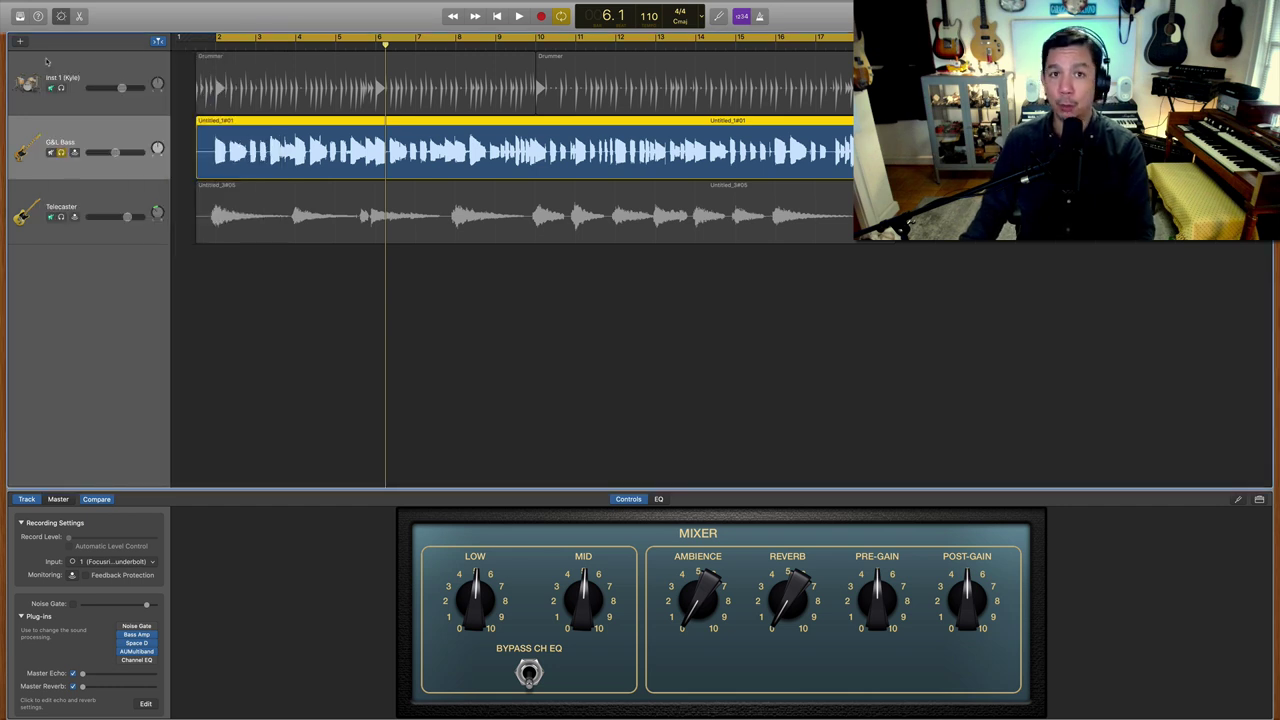
Enable the Channel EQ on the G&L Bass track and compare the bass with it bypassed and active during playback, leaving it enabled
{"action": "left_click", "coordinate": [143, 662]}
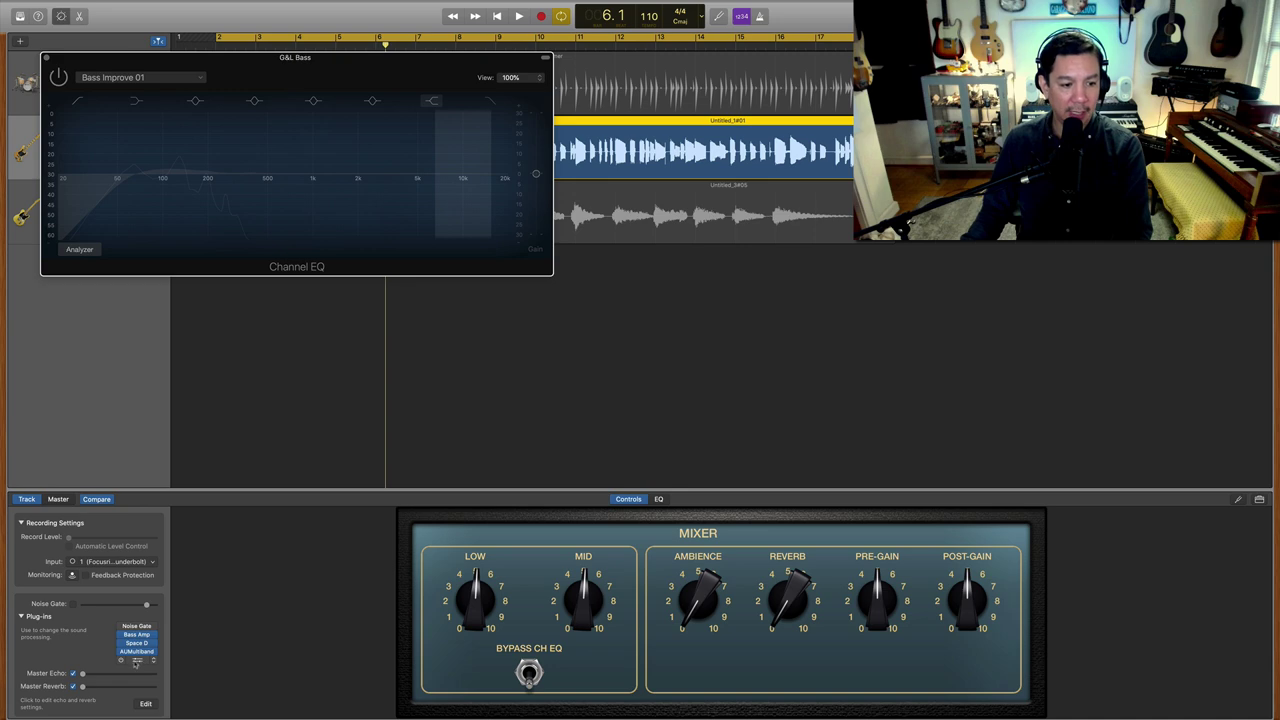
{"action": "left_click", "coordinate": [120, 661]}
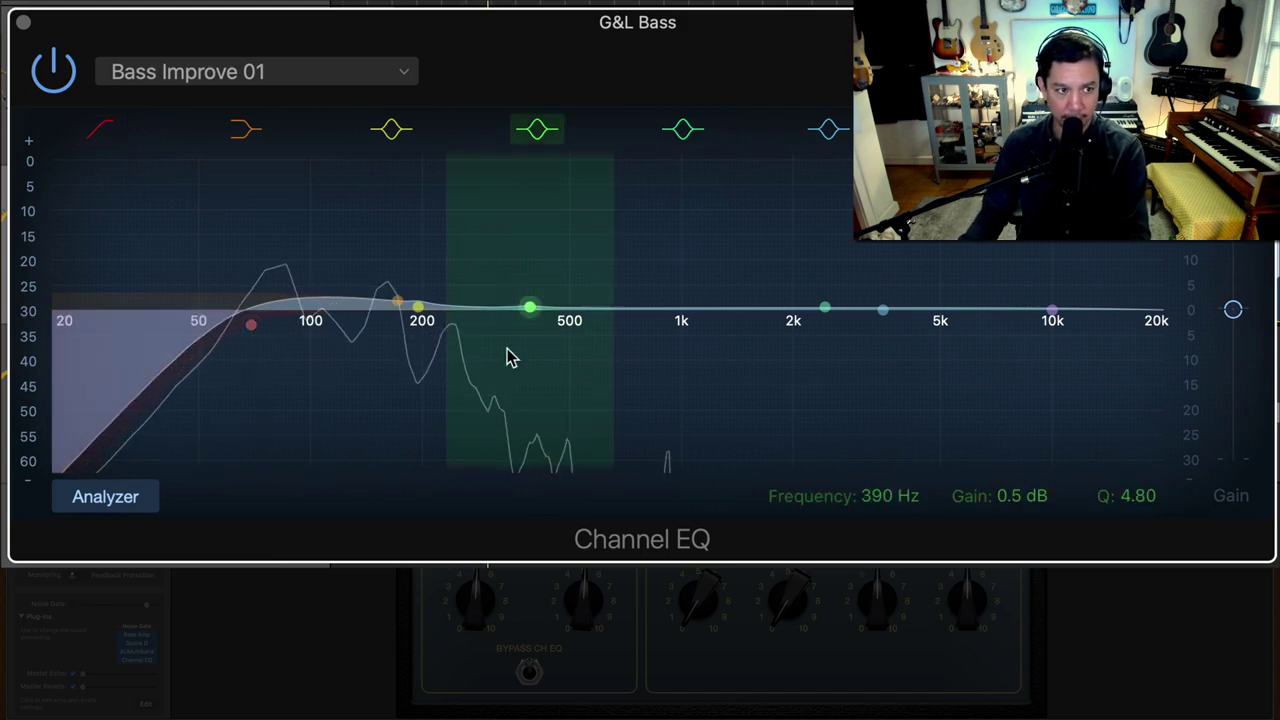
{"action": "left_click", "coordinate": [48, 66]}
{"action": "left_click", "coordinate": [50, 70]}
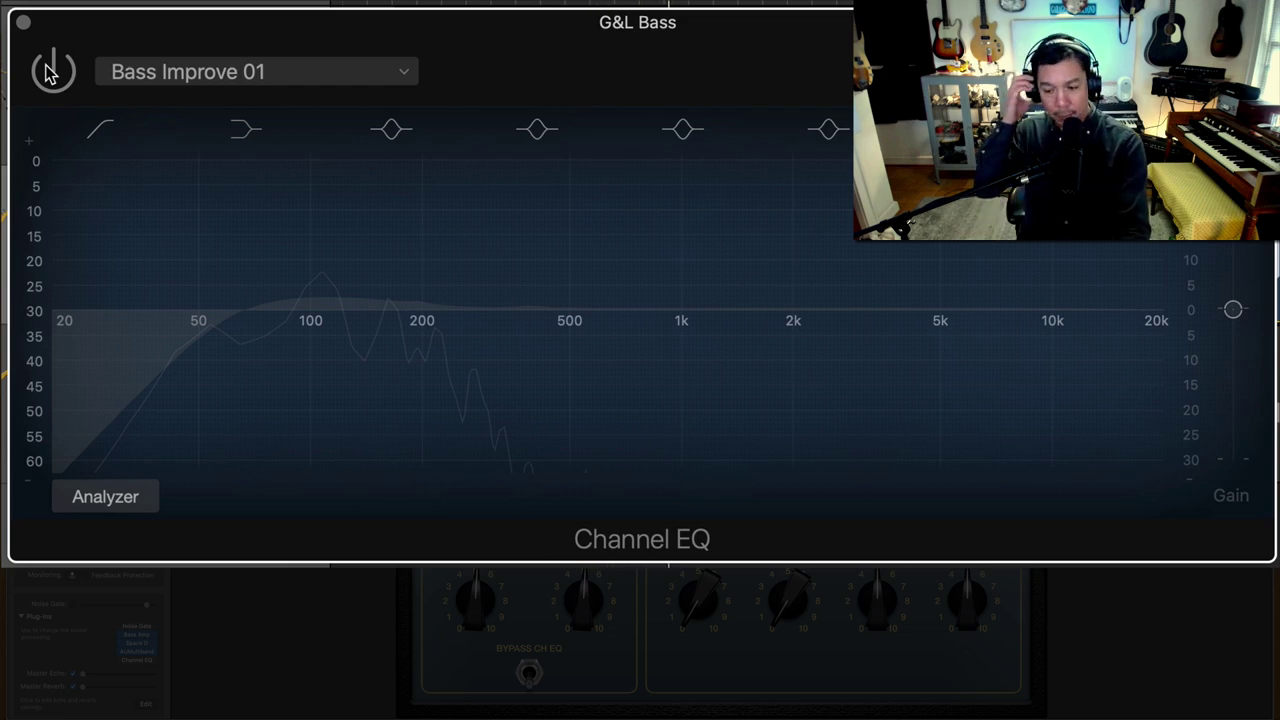
{"action": "left_click", "coordinate": [50, 70]}
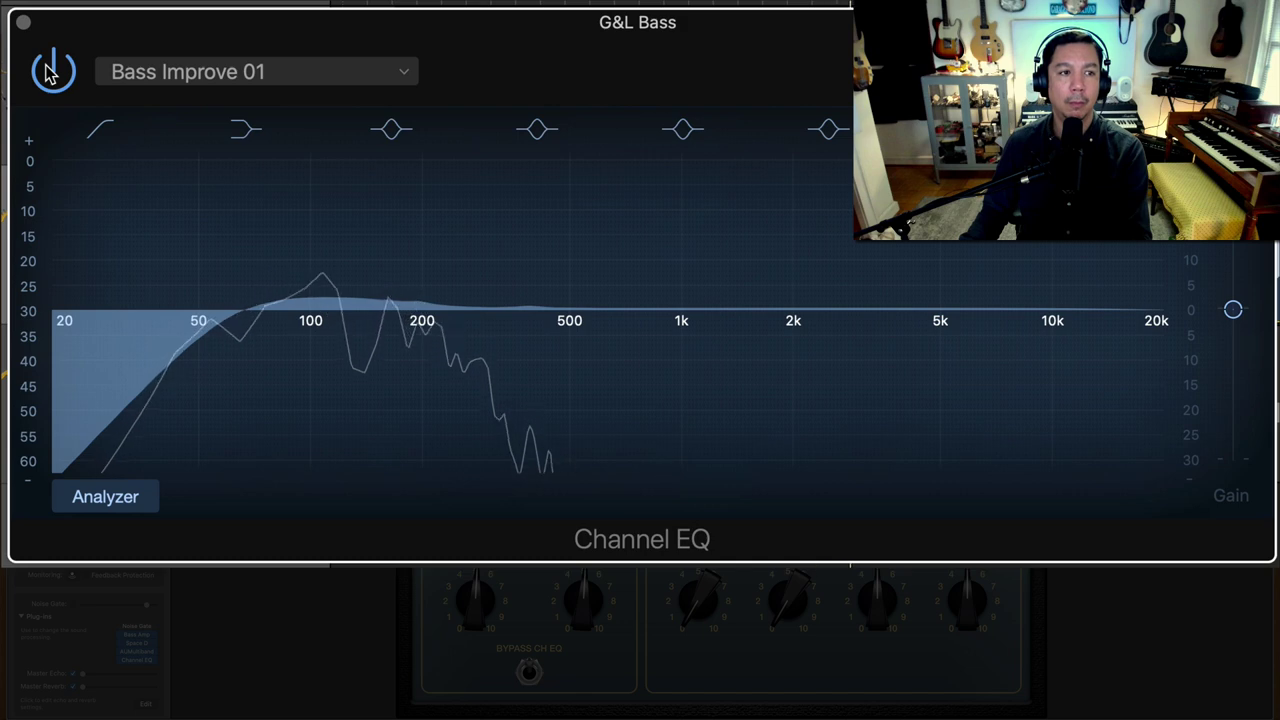
{"action": "left_click", "coordinate": [50, 72]}
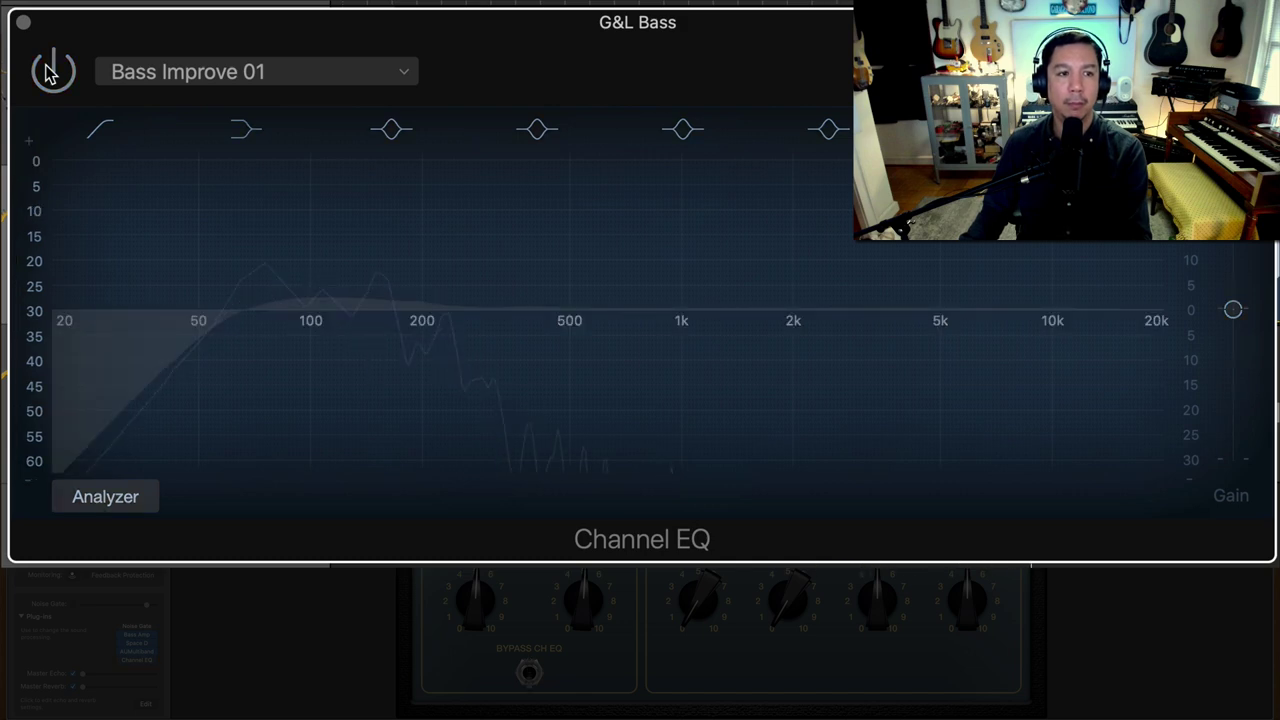
{"action": "left_click", "coordinate": [50, 73]}
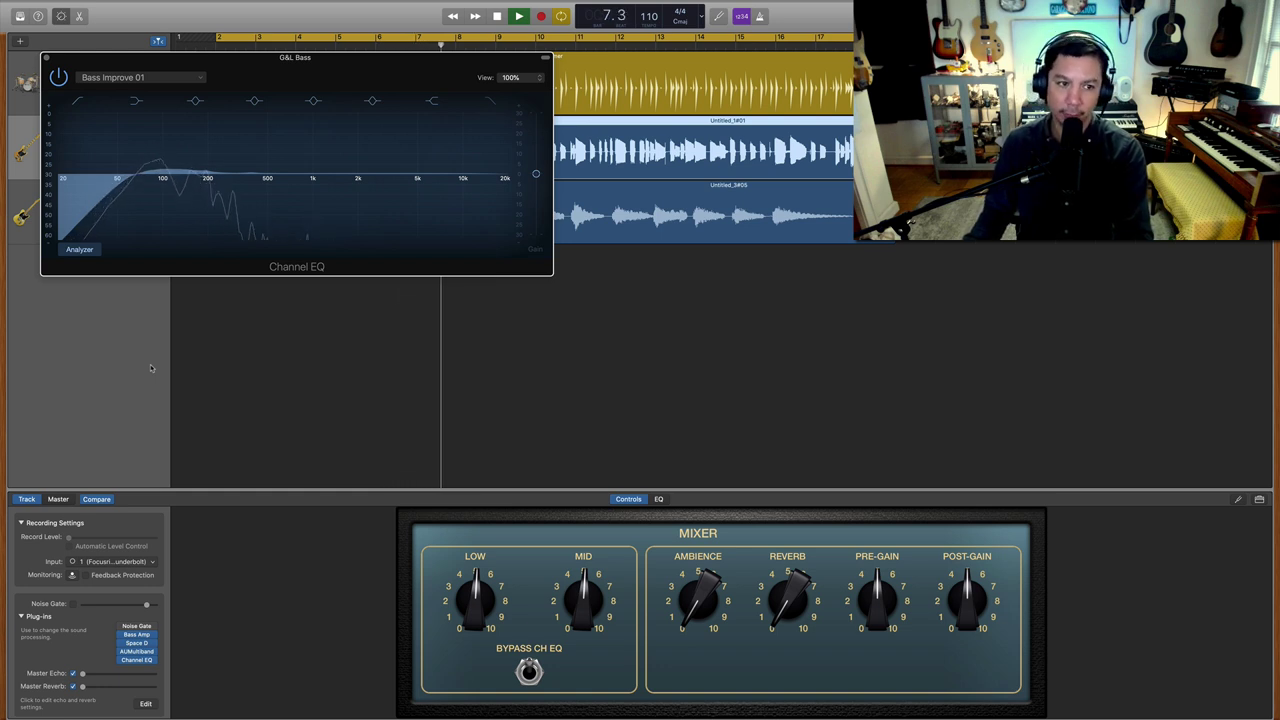
{"action": "key", "text": "space"}
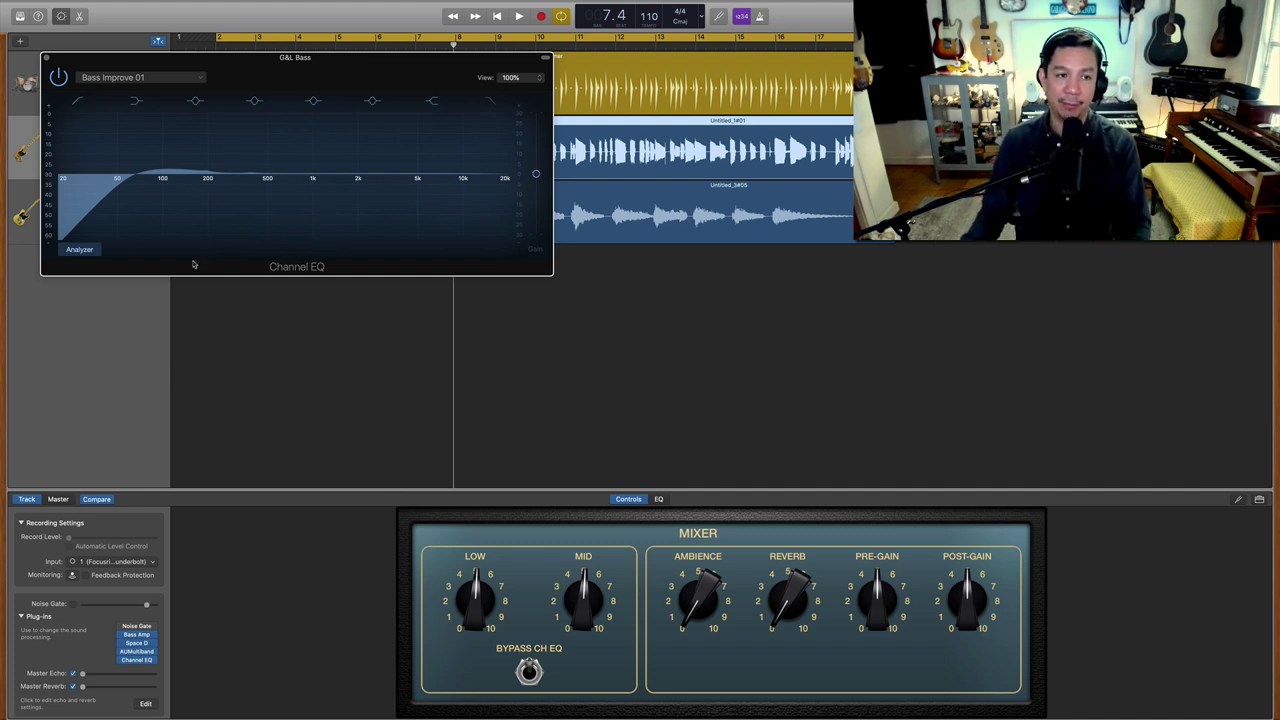
{"action": "left_click", "coordinate": [47, 60]}
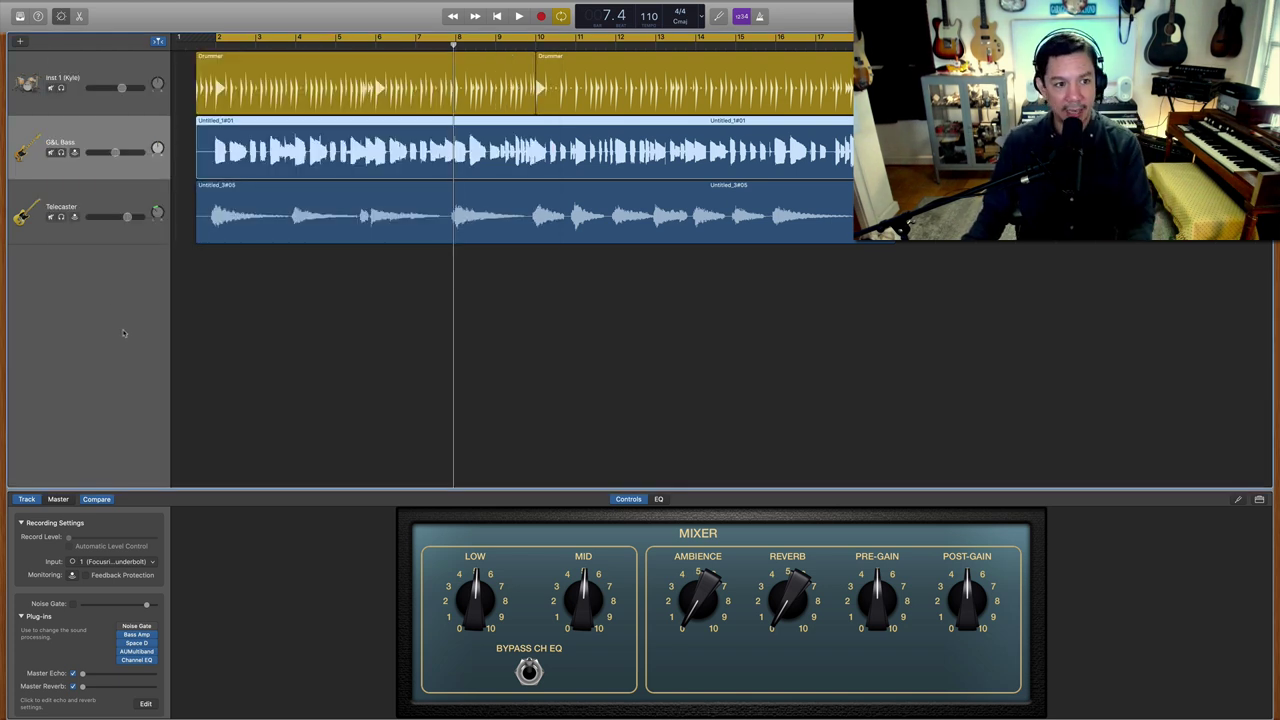
Select the Telecaster track and open the settings of its Space Designer plug-in
{"action": "left_click", "coordinate": [96, 198]}
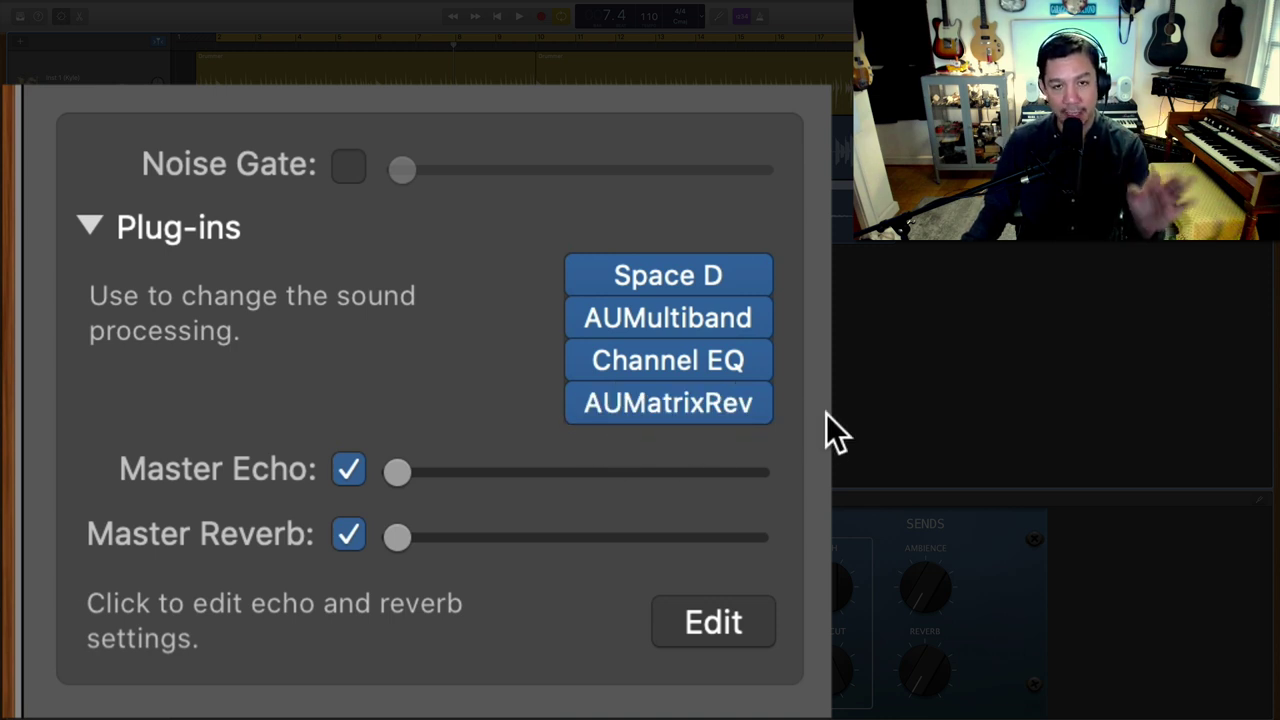
{"action": "mouse_move", "coordinate": [712, 280]}
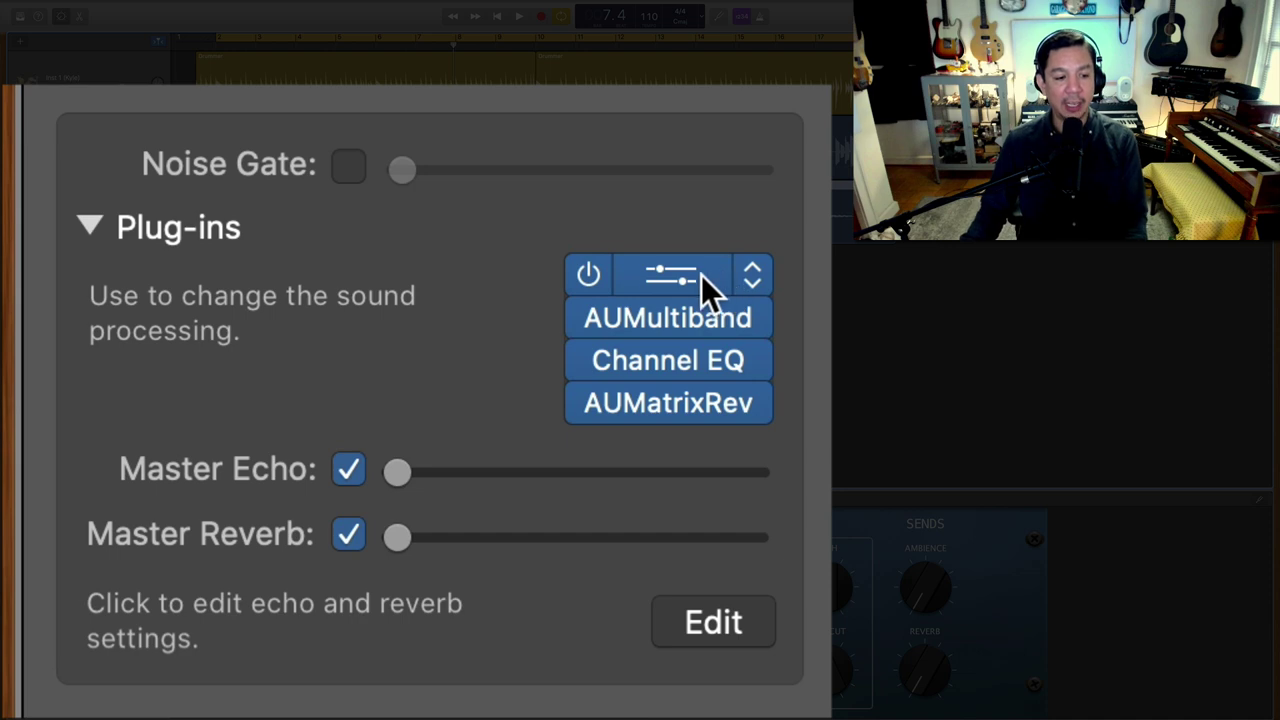
{"action": "left_click", "coordinate": [655, 280]}
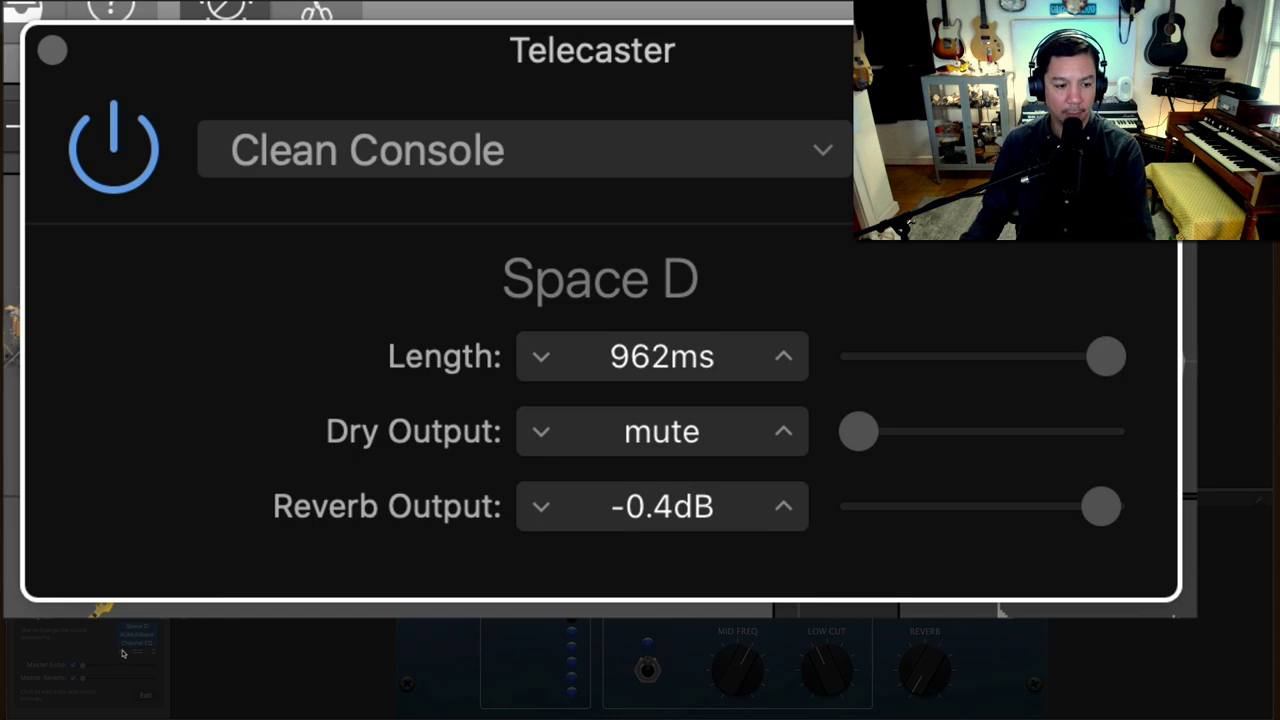
Listen to the Telecaster's clean direct tone with all plug-ins off, and turn off cycle playback to replay it from about bar 5
{"action": "key", "text": "space"}
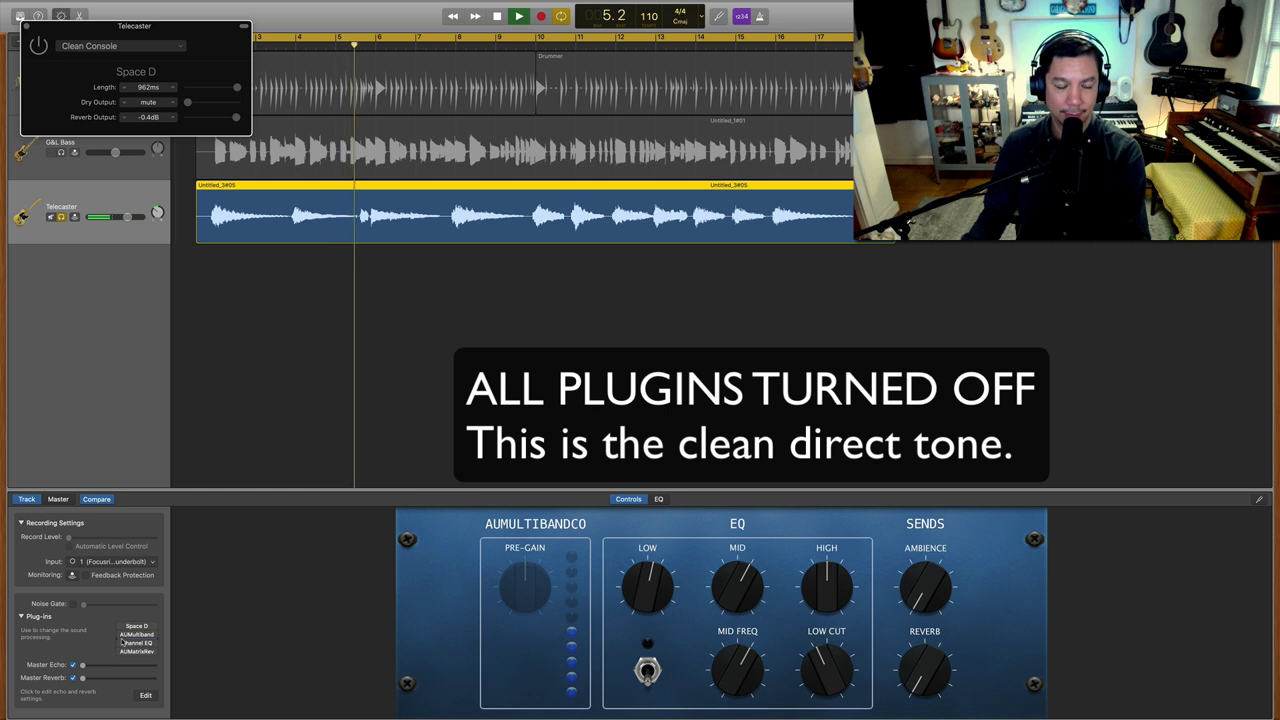
{"action": "key", "text": "space"}
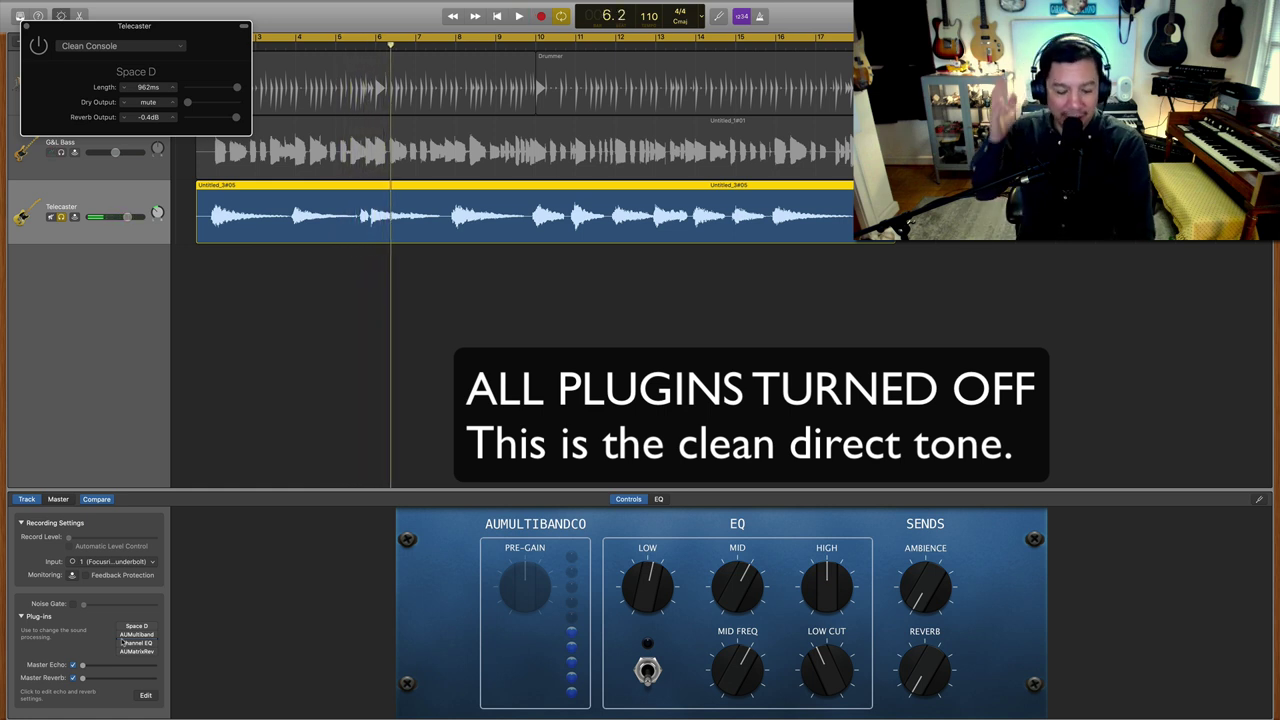
{"action": "key", "text": "c"}
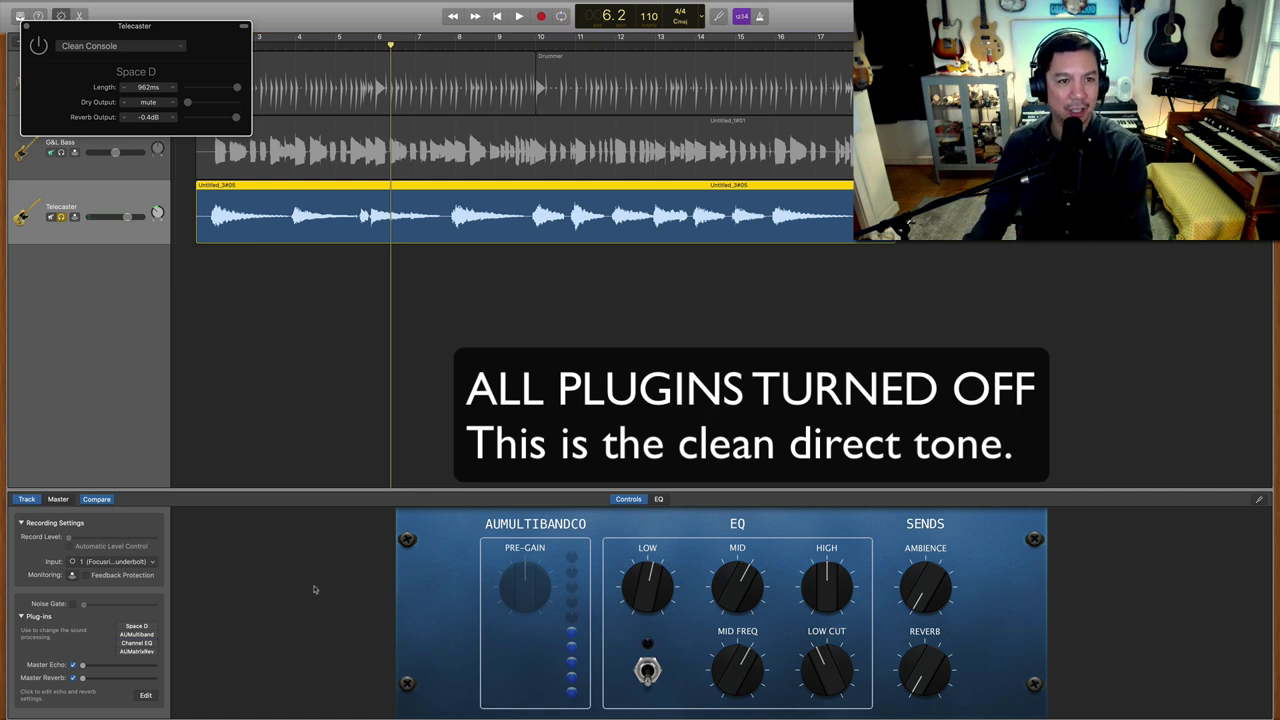
{"action": "left_click", "coordinate": [357, 45]}
{"action": "key", "text": "space"}
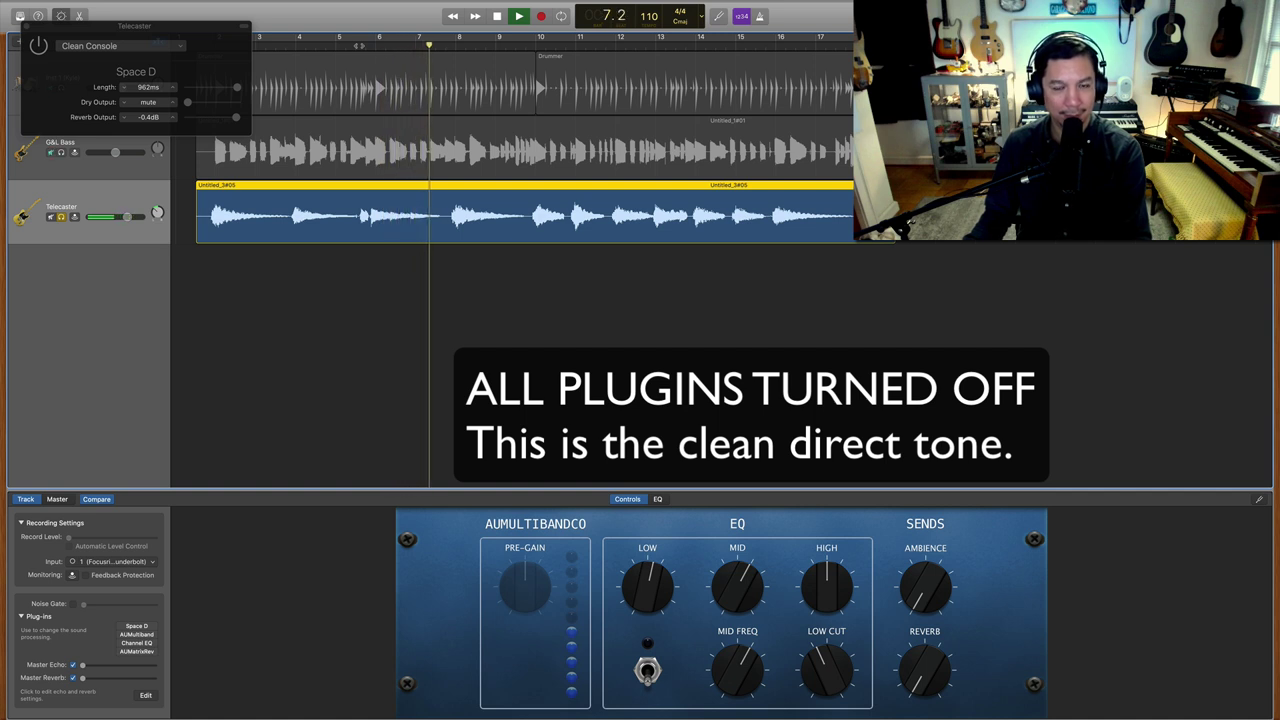
{"action": "key", "text": "space"}
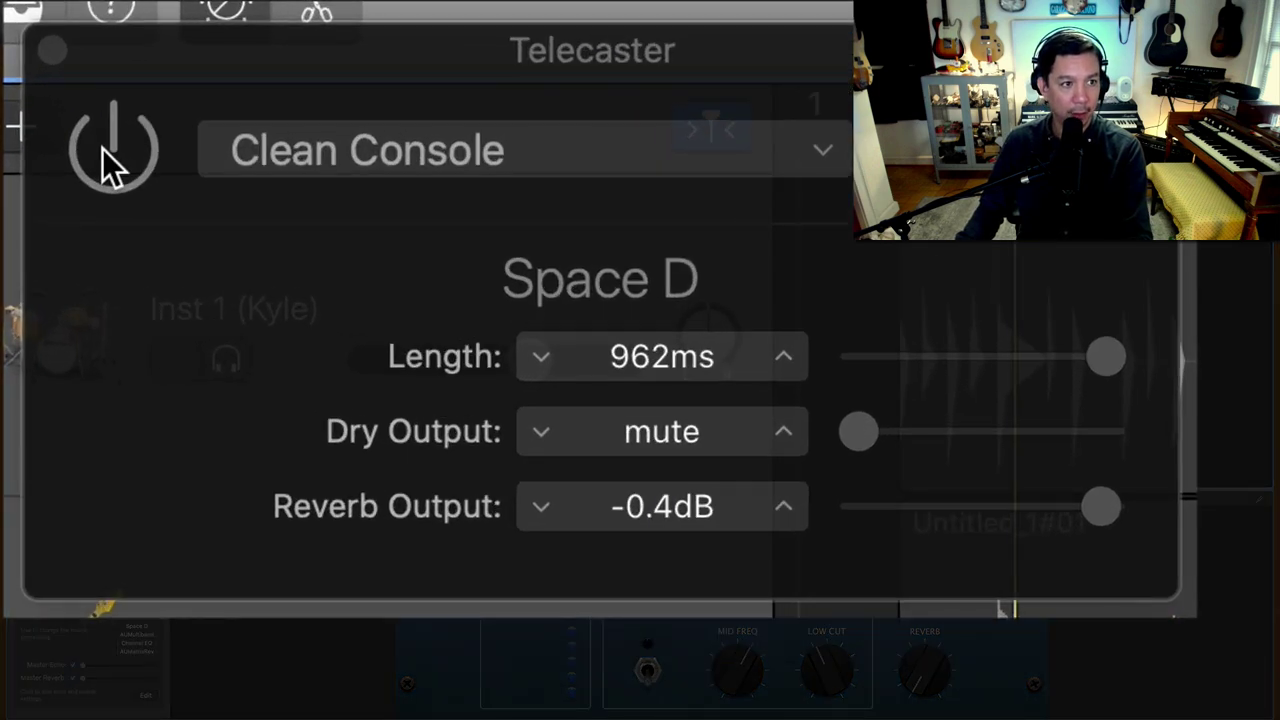
Enable the Telecaster's Space Designer with the Clean Console preset and compare the sound with it bypassed and active
{"action": "left_click", "coordinate": [112, 148]}
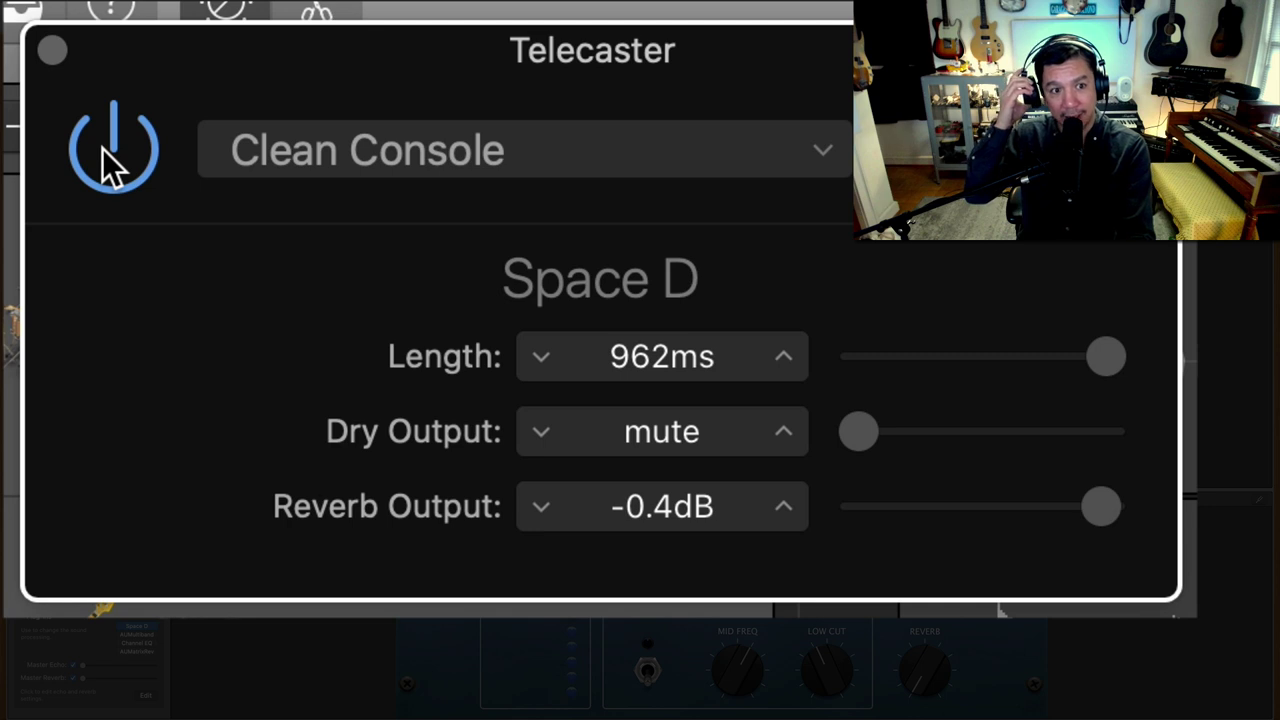
{"action": "left_click", "coordinate": [103, 148]}
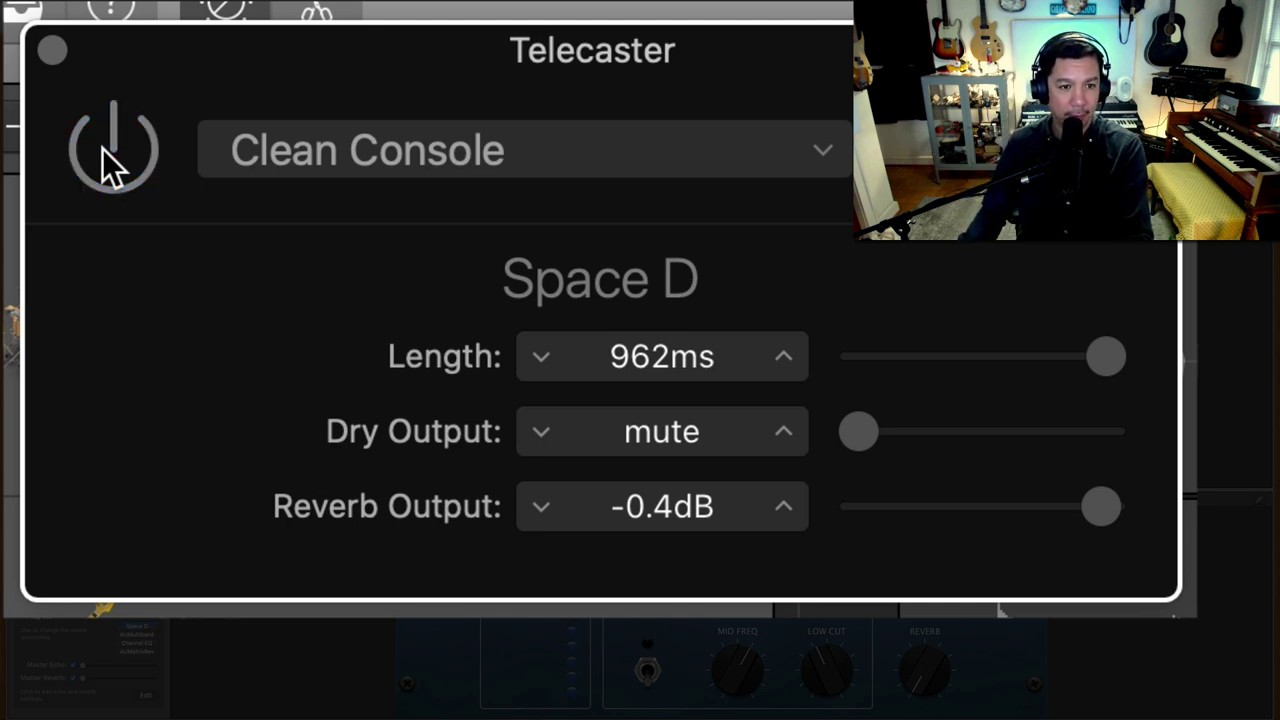
{"action": "left_click", "coordinate": [102, 148]}
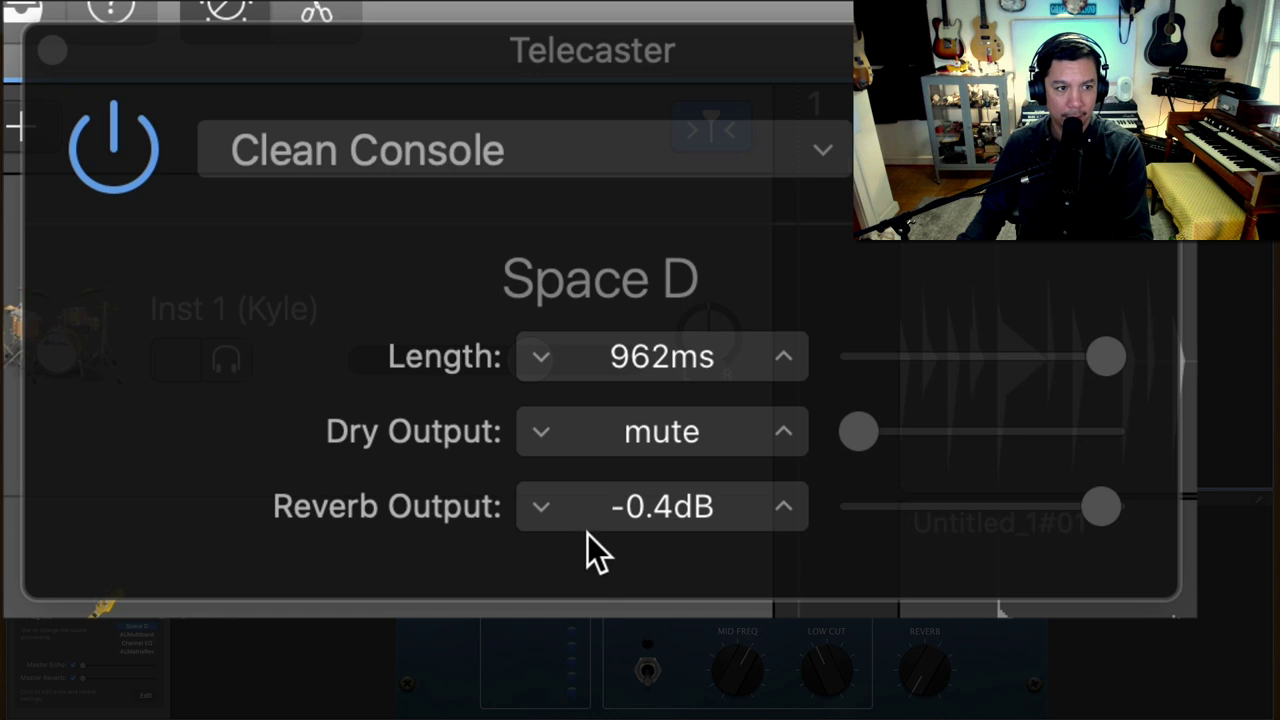
Set Space Designer's Reverb Output to -2.0 dB in small decrements, comparing the level against the bypassed sound at -1.0 dB
{"action": "left_click", "coordinate": [536, 520]}
{"action": "left_click", "coordinate": [535, 521]}
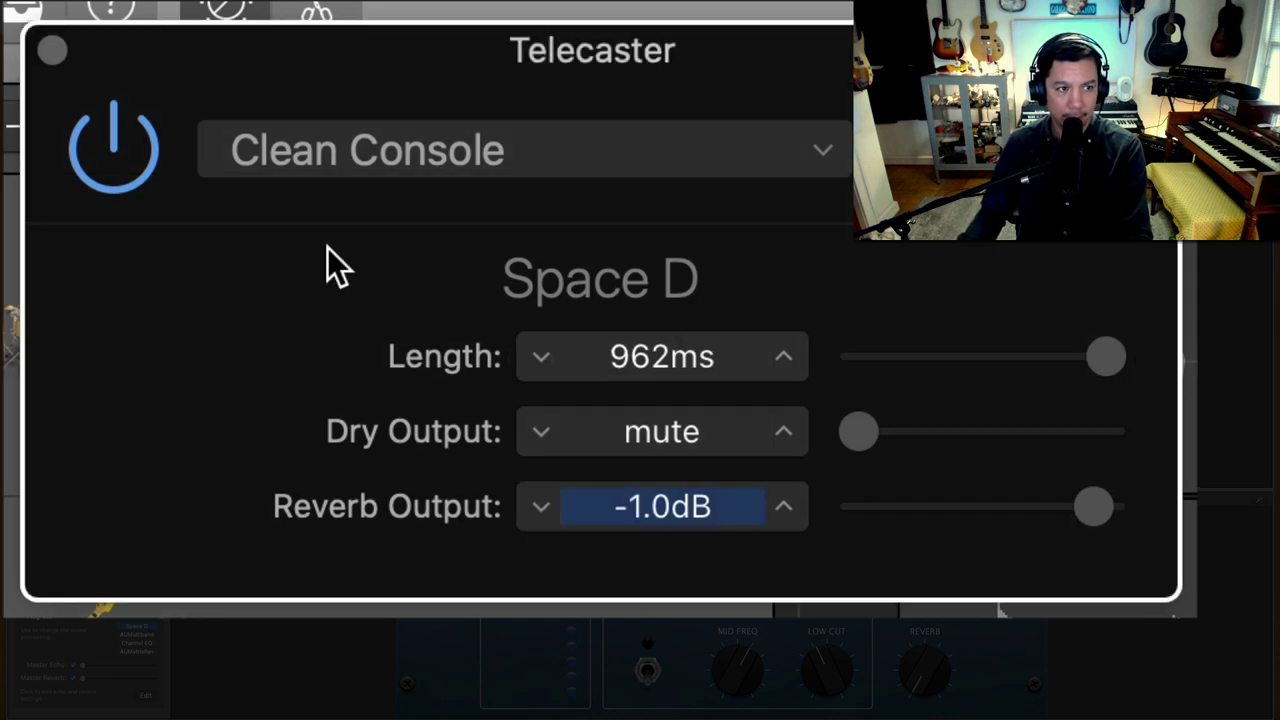
{"action": "left_click", "coordinate": [132, 155]}
{"action": "left_click", "coordinate": [132, 153]}
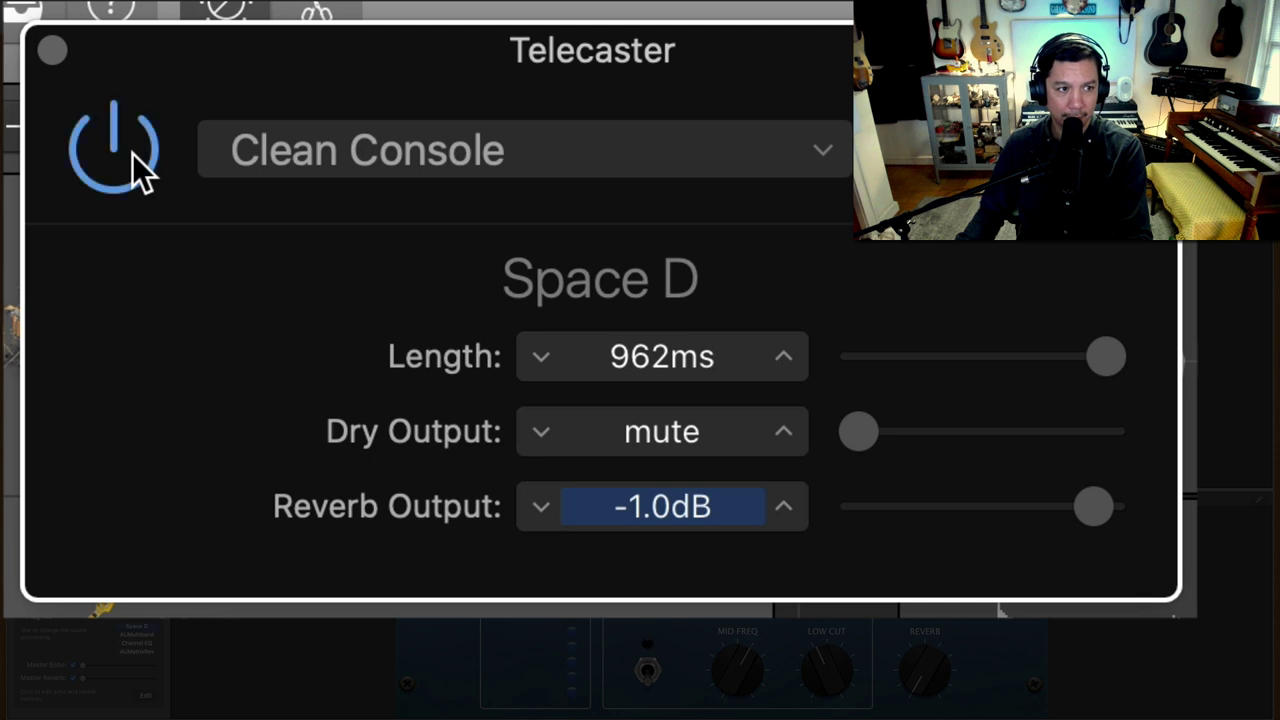
{"action": "left_click", "coordinate": [538, 507]}
{"action": "left_click", "coordinate": [538, 507]}
{"action": "left_click", "coordinate": [538, 507]}
{"action": "left_click", "coordinate": [538, 507]}
{"action": "left_click", "coordinate": [538, 507]}
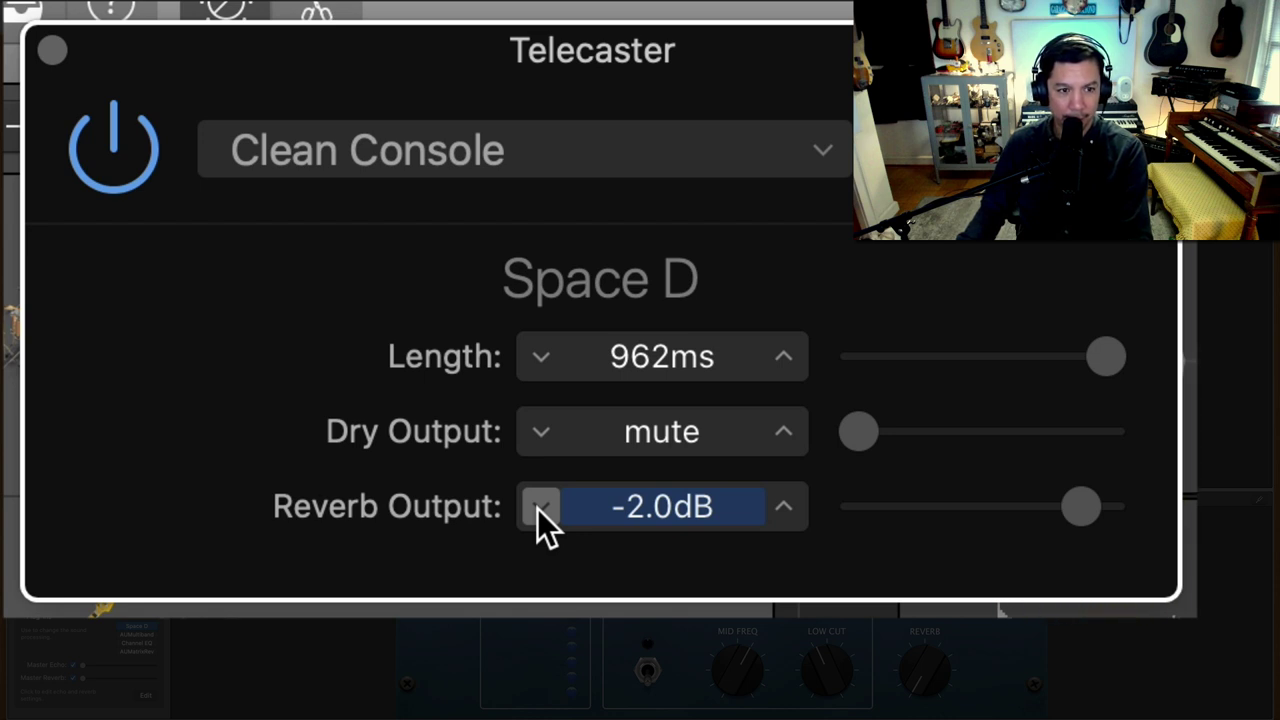
Check the Telecaster's level match by alternately bypassing and re-enabling Space Designer, leaving it enabled
{"action": "left_click", "coordinate": [121, 162]}
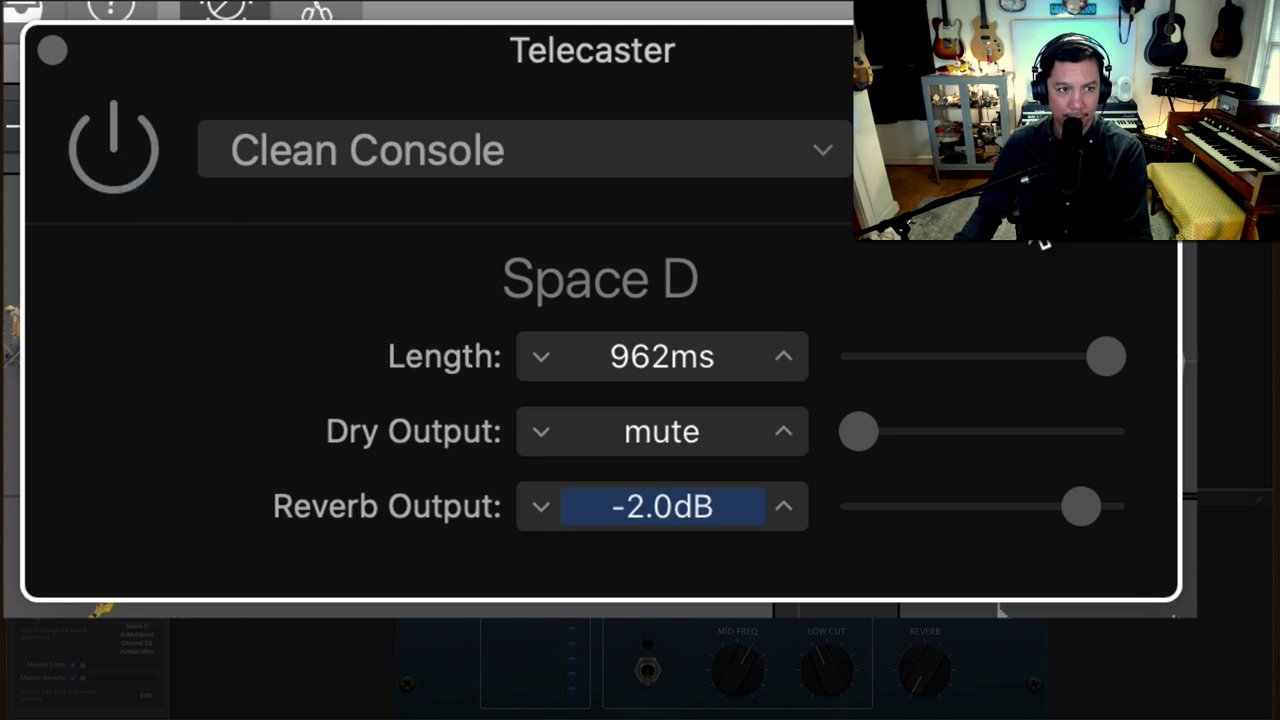
{"action": "left_click", "coordinate": [137, 158]}
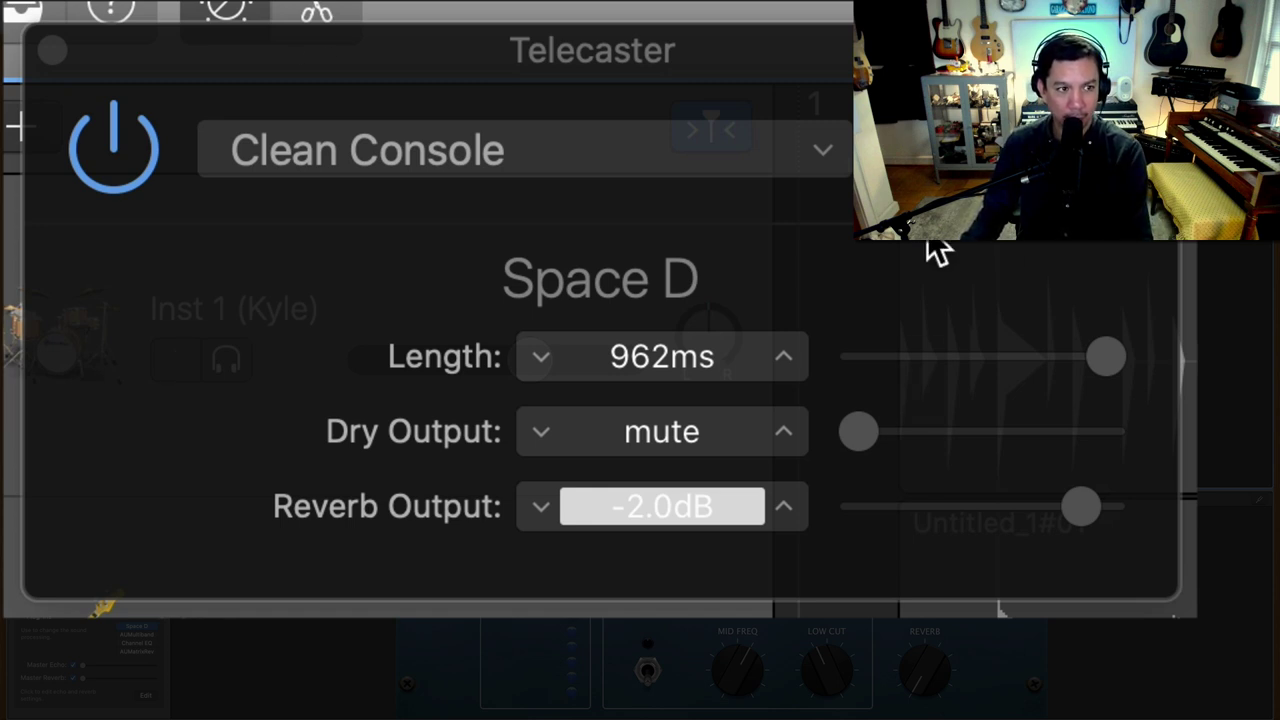
{"action": "left_click", "coordinate": [128, 170]}
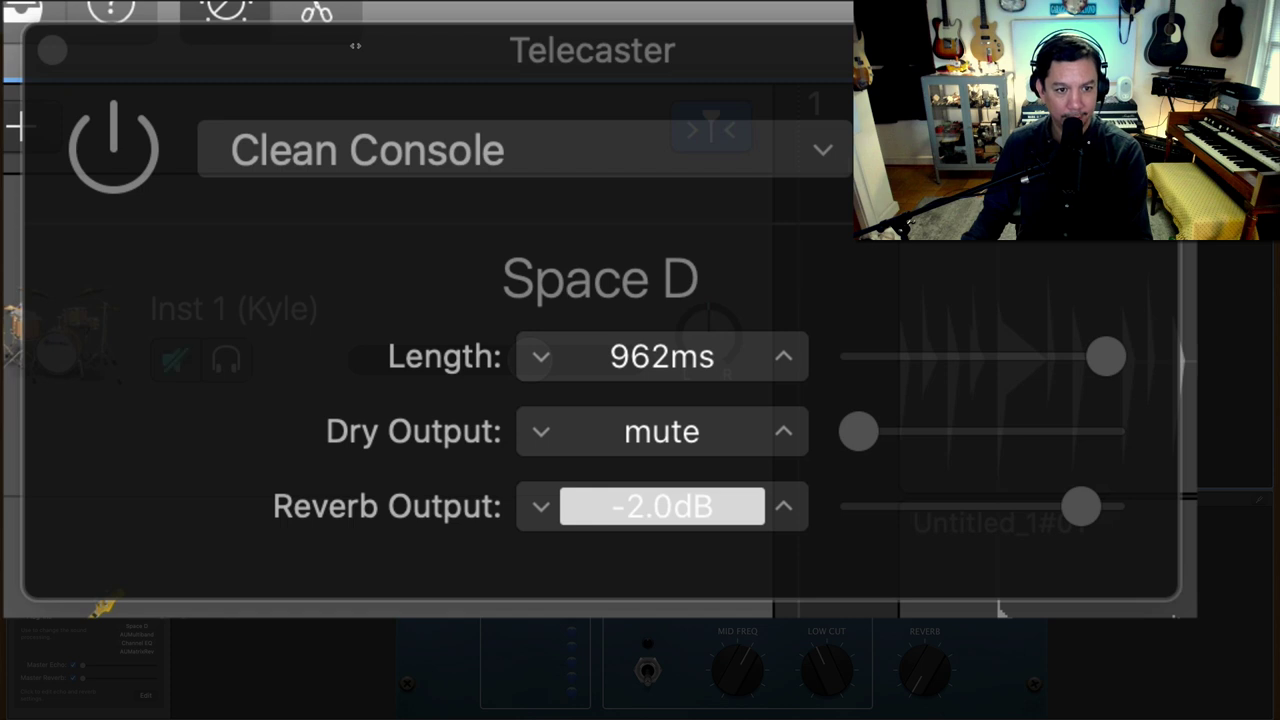
{"action": "left_click", "coordinate": [110, 162]}
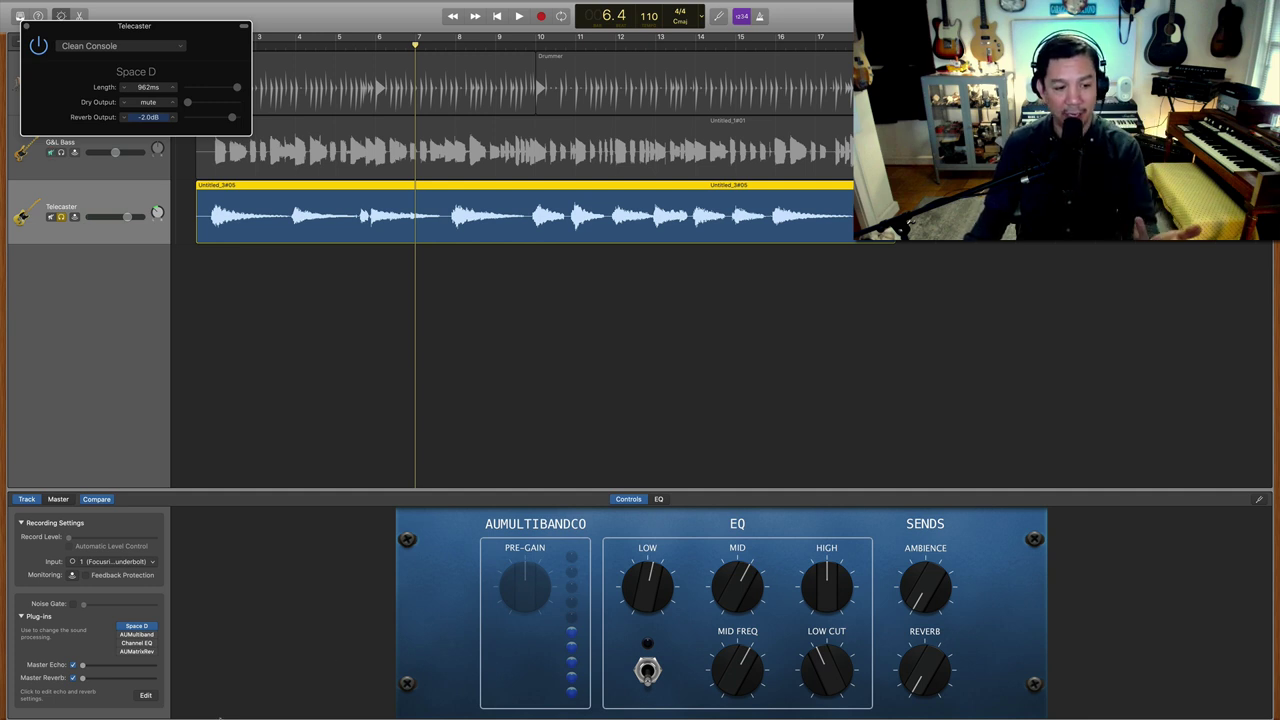
Examine Space Designer's Analog Circuits presets within Warped Effects, keep the current preset, and close the plug-in's settings
{"action": "left_click", "coordinate": [173, 47]}
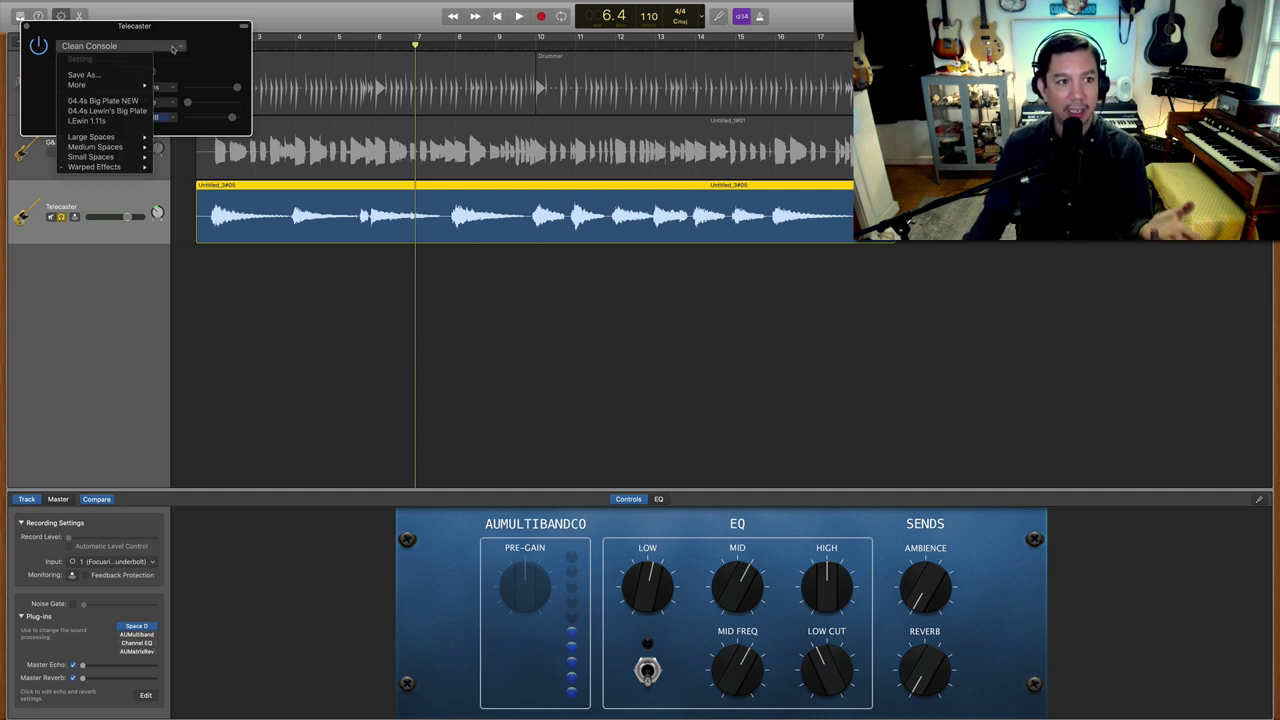
{"action": "mouse_move", "coordinate": [128, 170]}
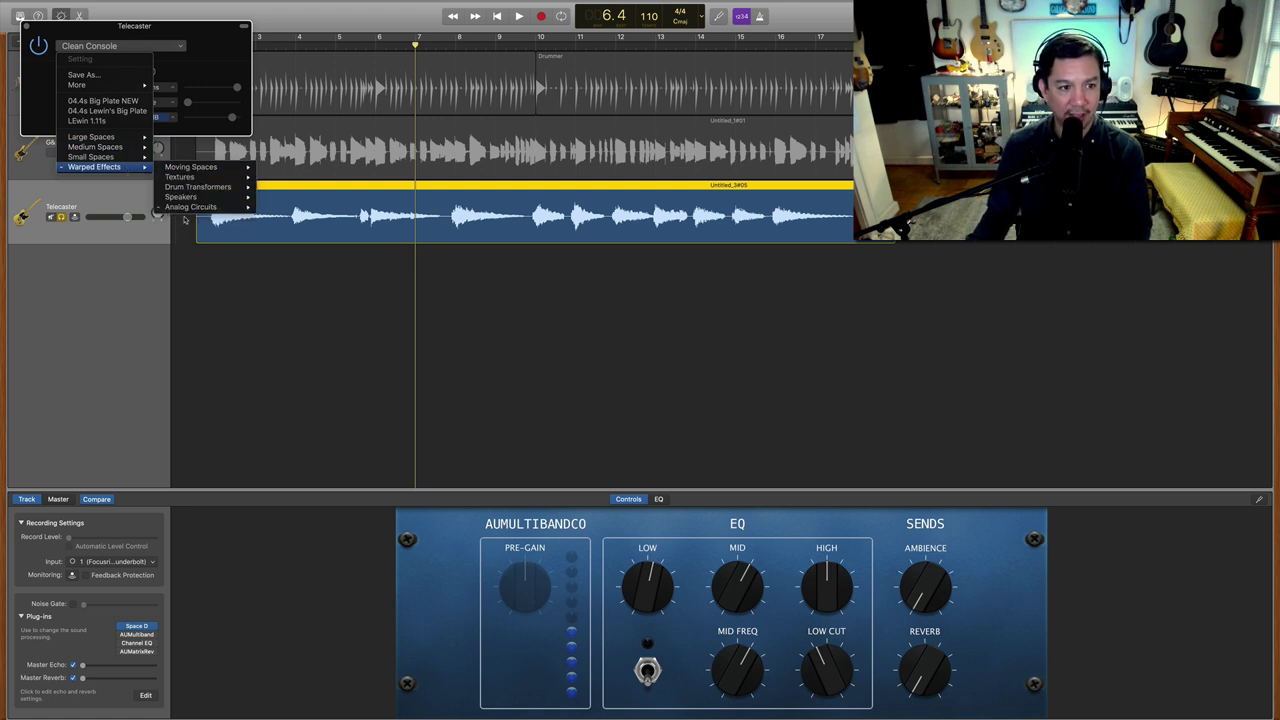
{"action": "mouse_move", "coordinate": [186, 209]}
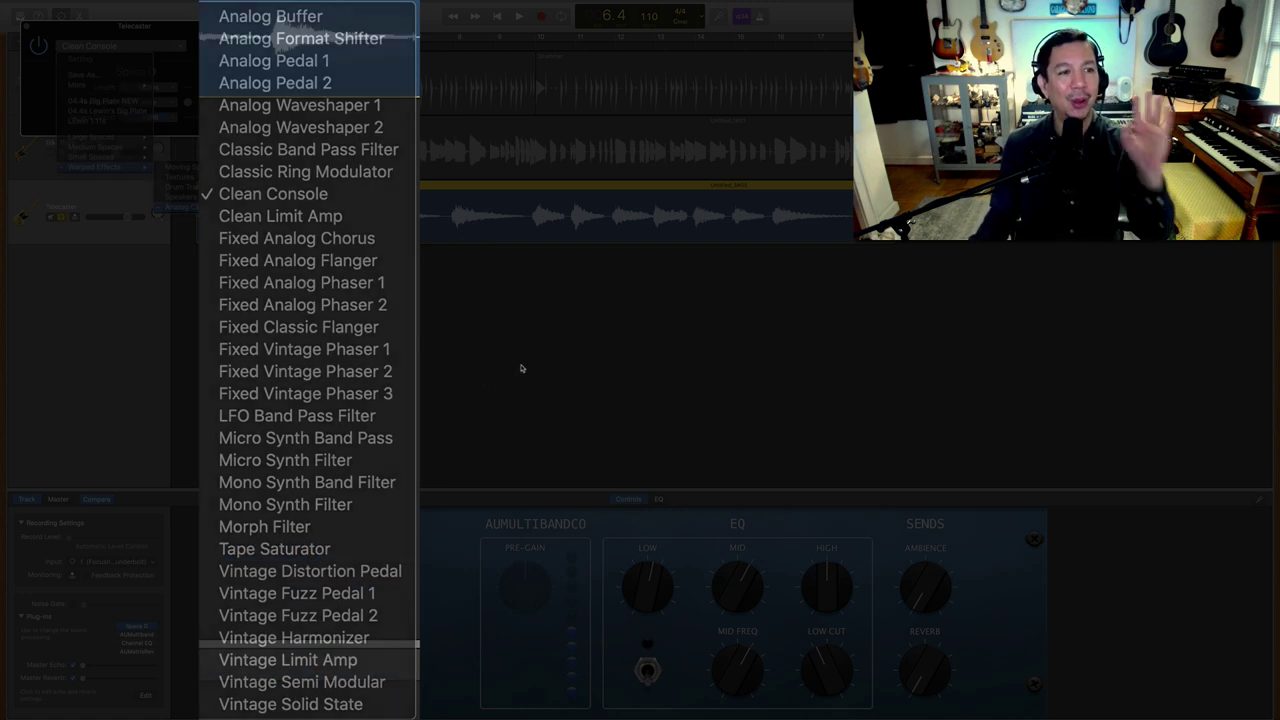
{"action": "left_click", "coordinate": [457, 286]}
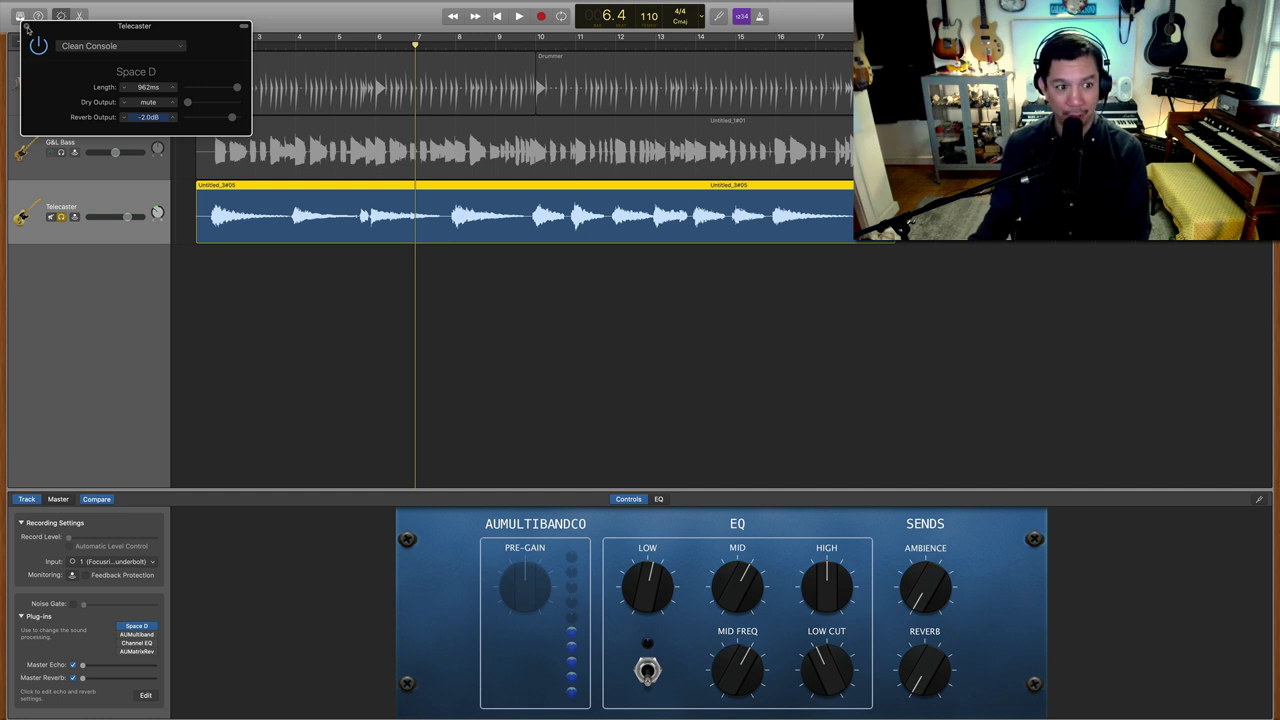
{"action": "left_click", "coordinate": [28, 29]}
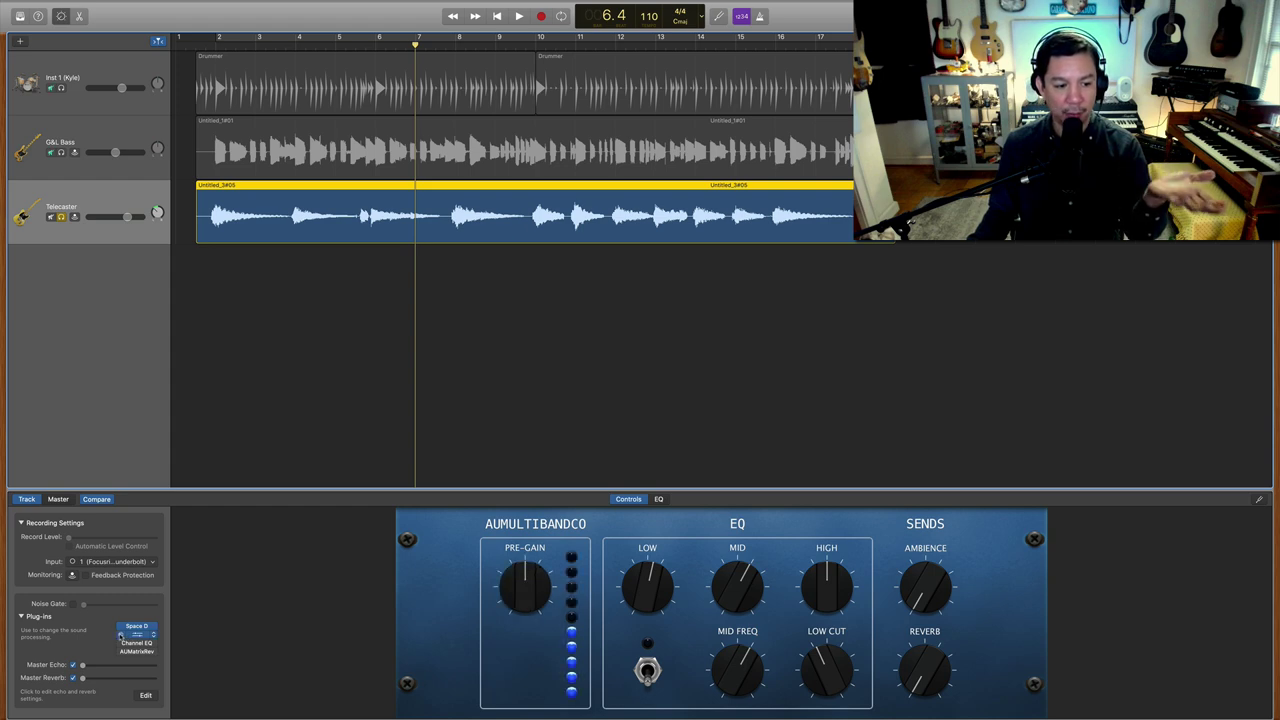
Open the Telecaster's AUMultibandCompressor, expand its detailed parameters, and set the Release Time to 0.229 seconds
{"action": "left_click", "coordinate": [128, 637]}
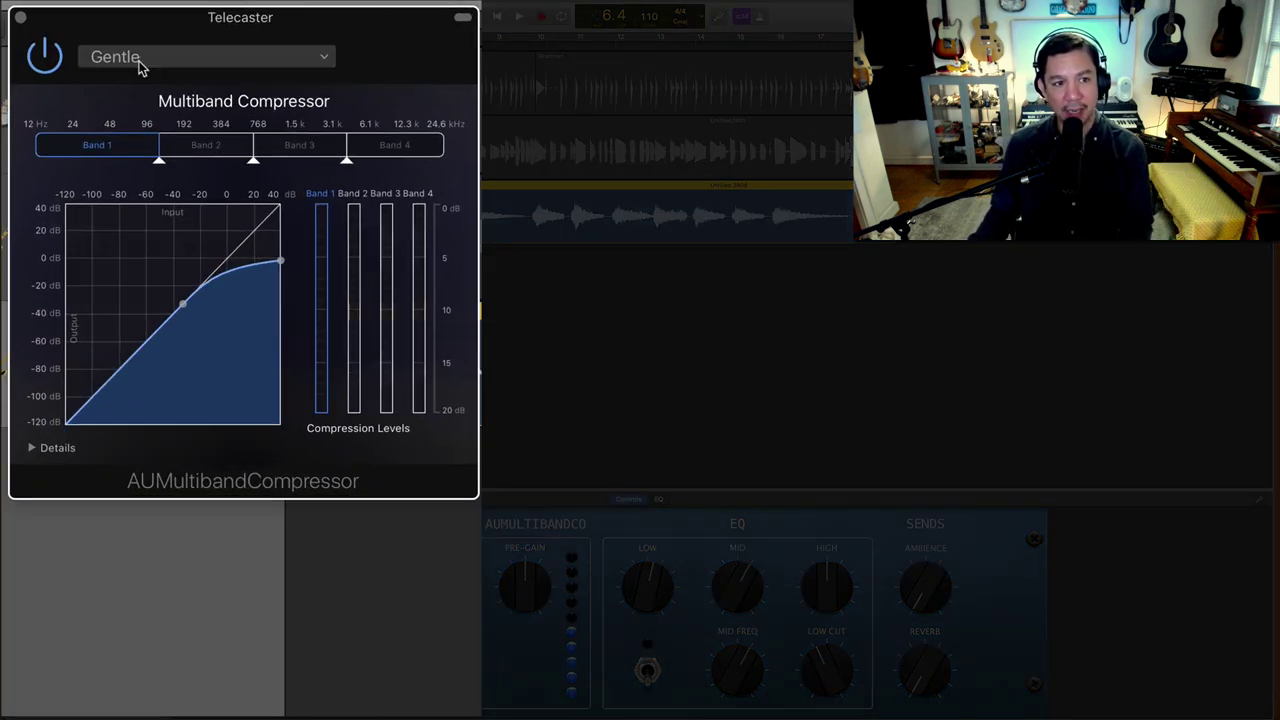
{"action": "left_click", "coordinate": [33, 449]}
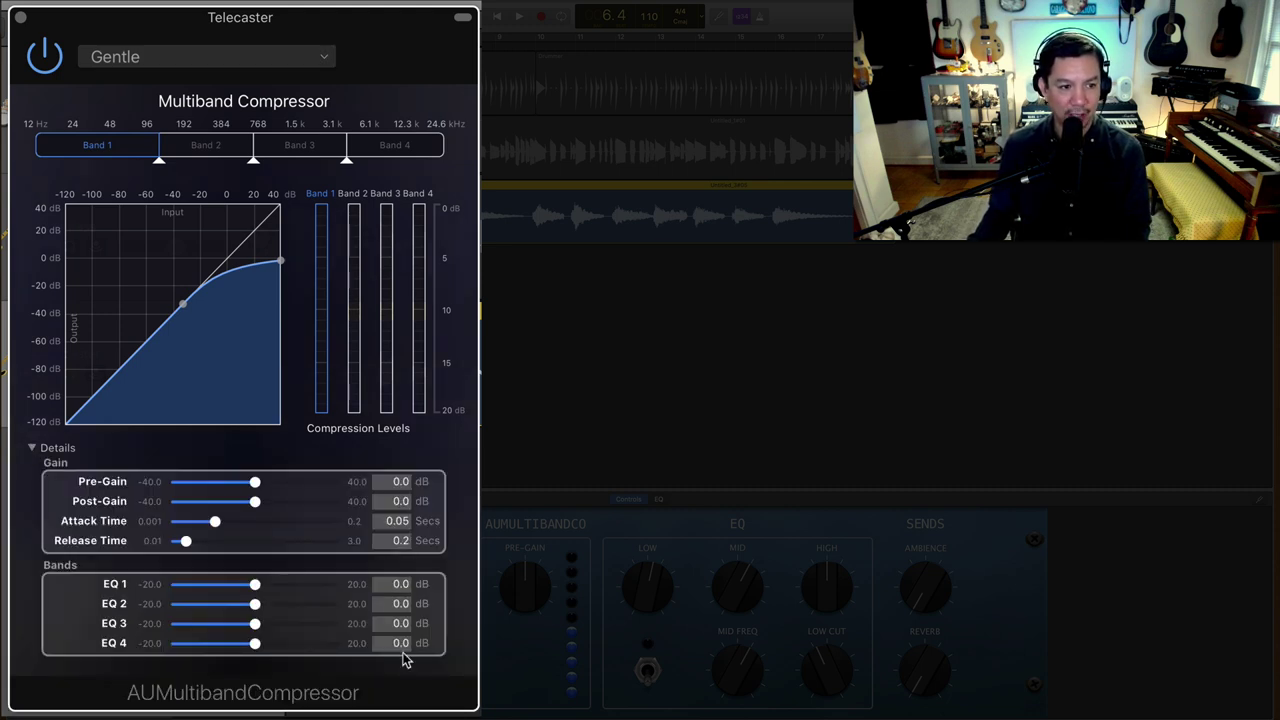
{"action": "left_click_drag", "start_coordinate": [185, 541], "coordinate": [189, 545]}
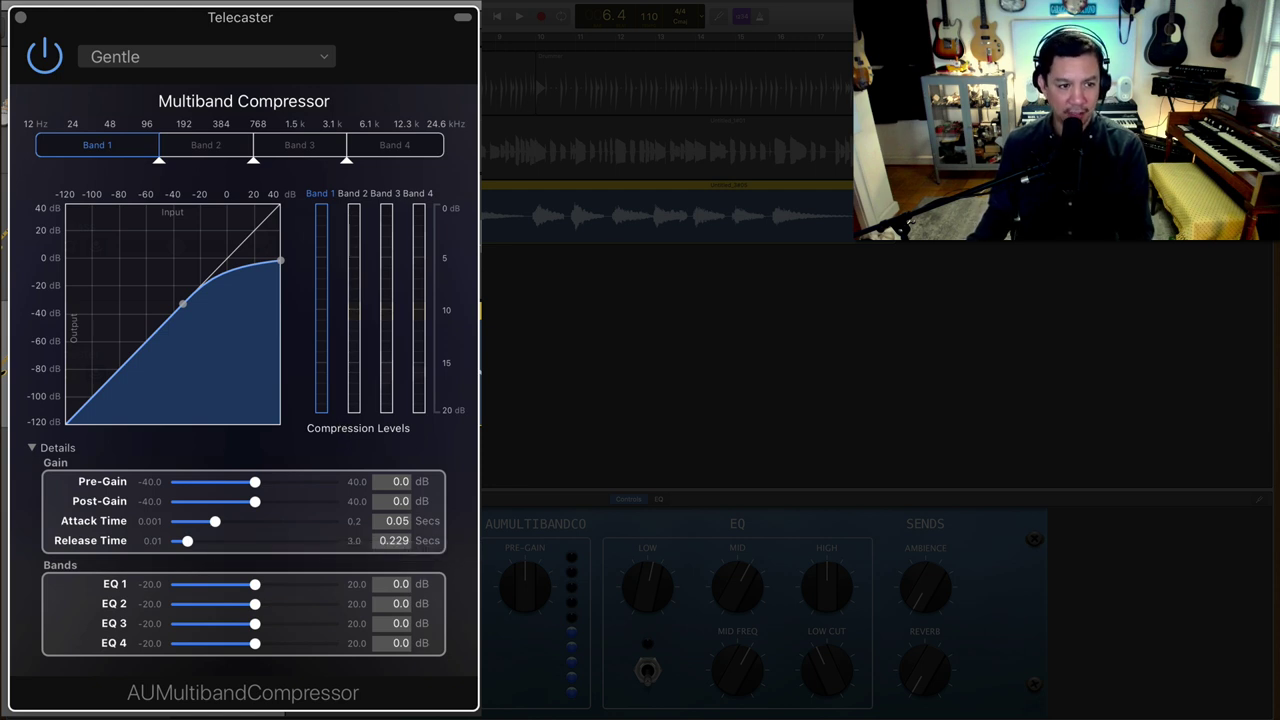
Compare the Telecaster's sound with AUMultibandCompressor bypassed and enabled during playback, leaving it enabled and stopping playback
{"action": "left_click", "coordinate": [44, 57]}
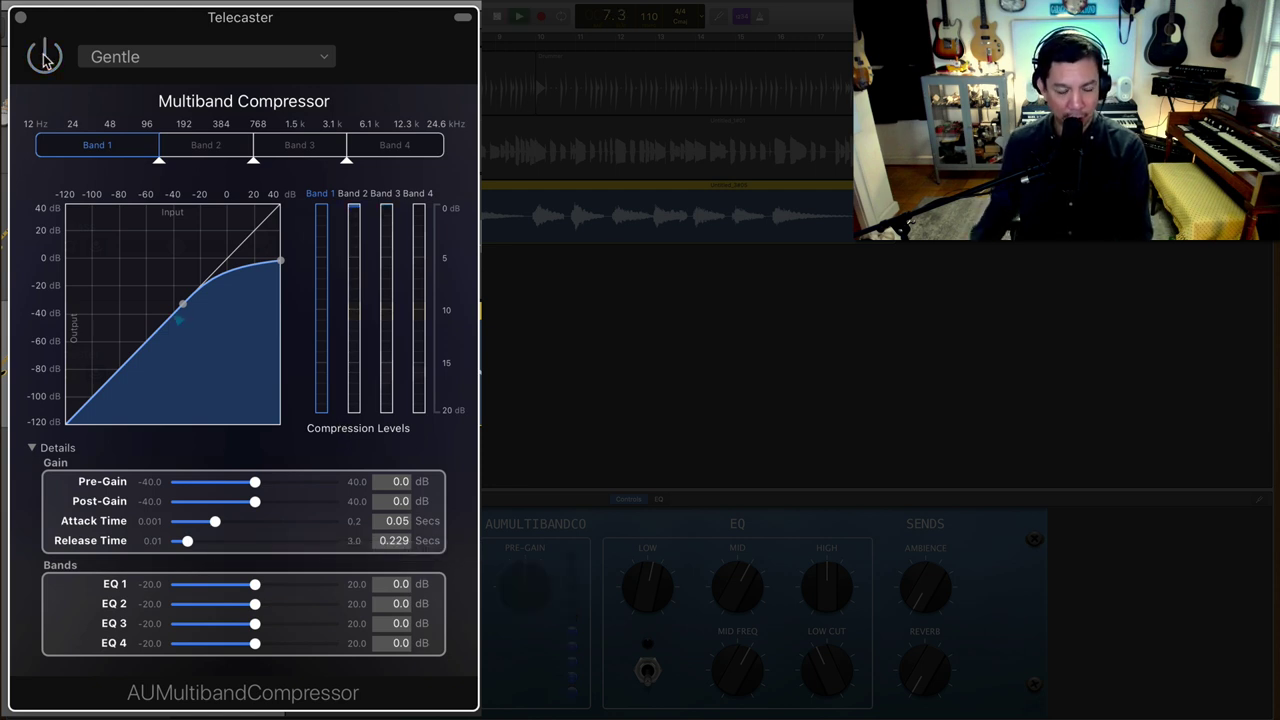
{"action": "left_click", "coordinate": [44, 57]}
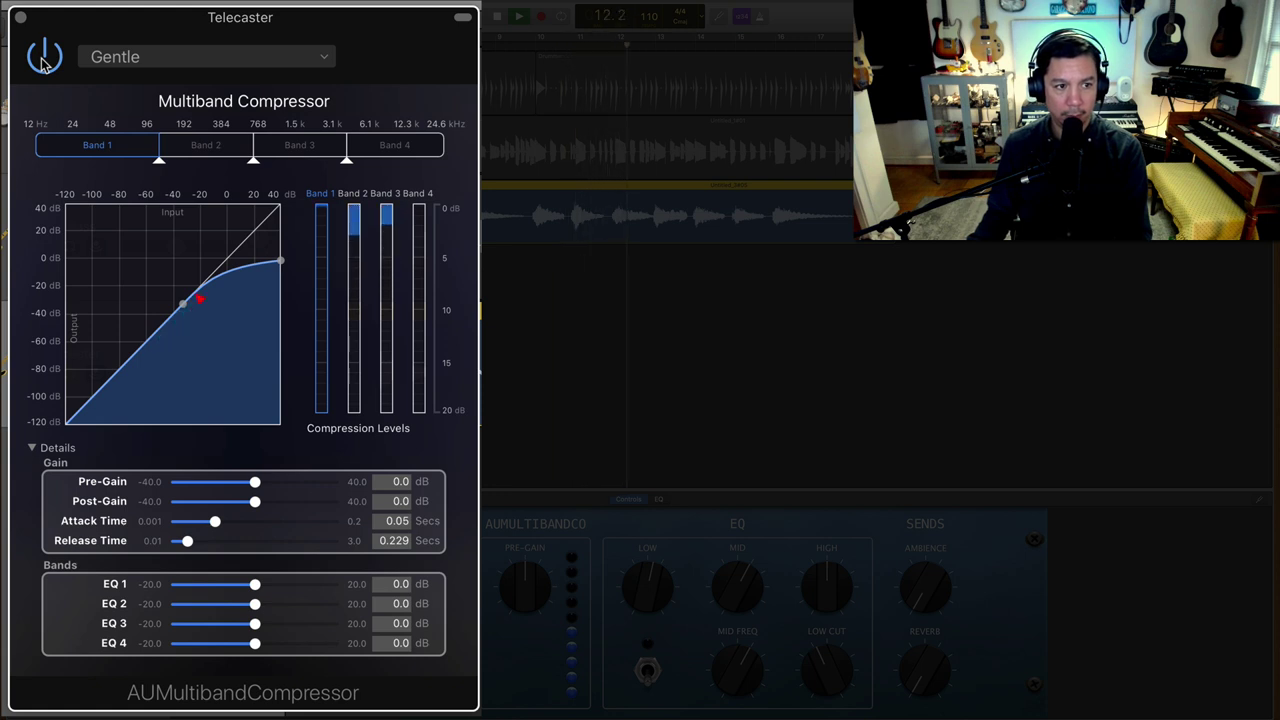
{"action": "key", "text": "space"}
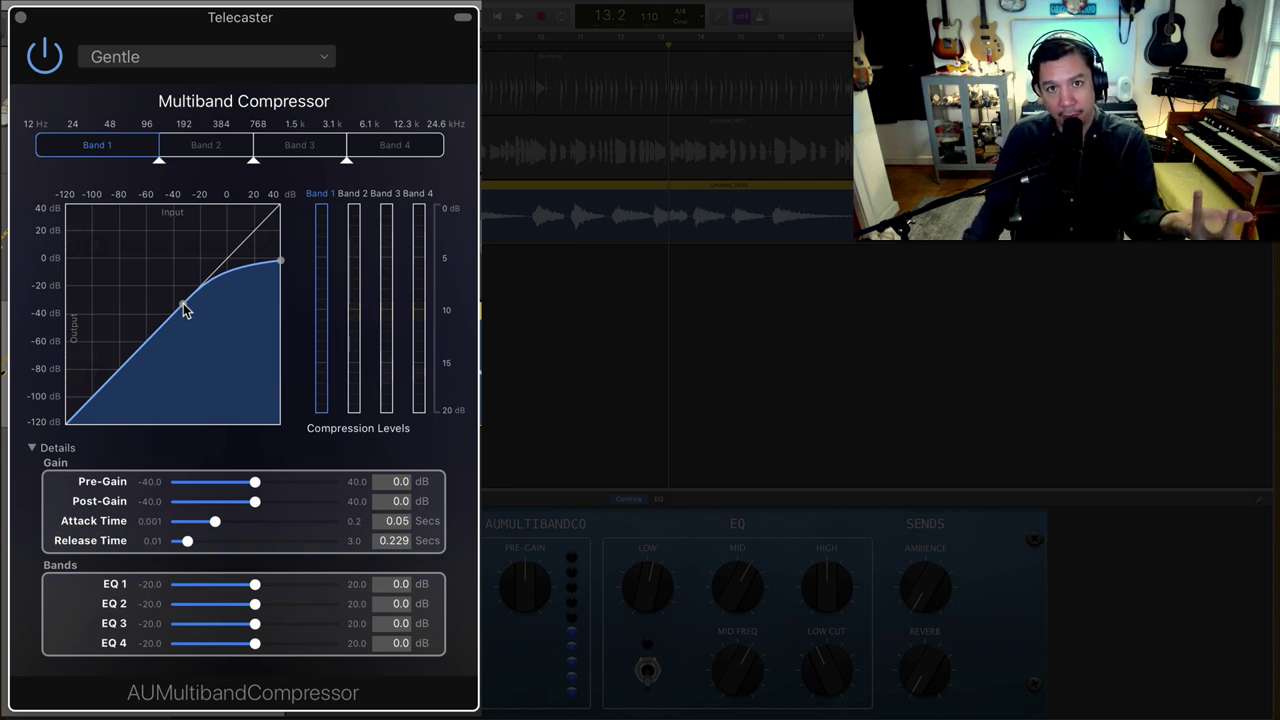
{"action": "key", "text": "space"}
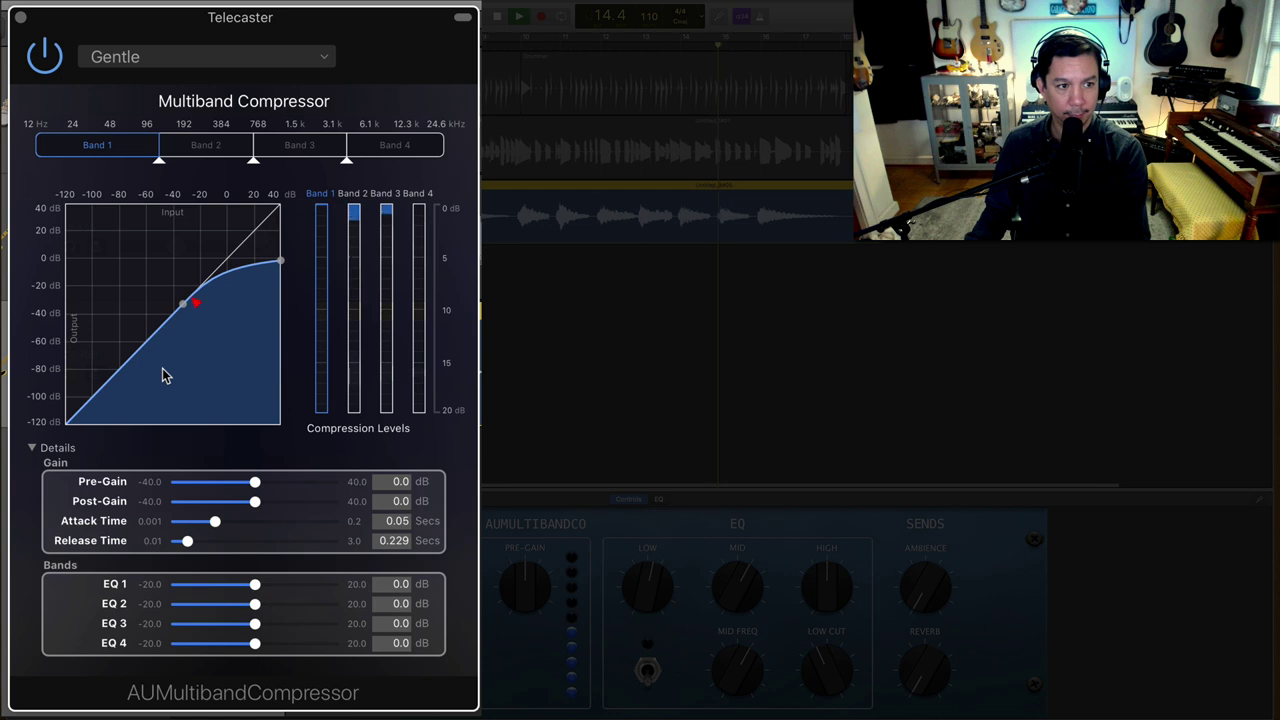
{"action": "key", "text": "space"}
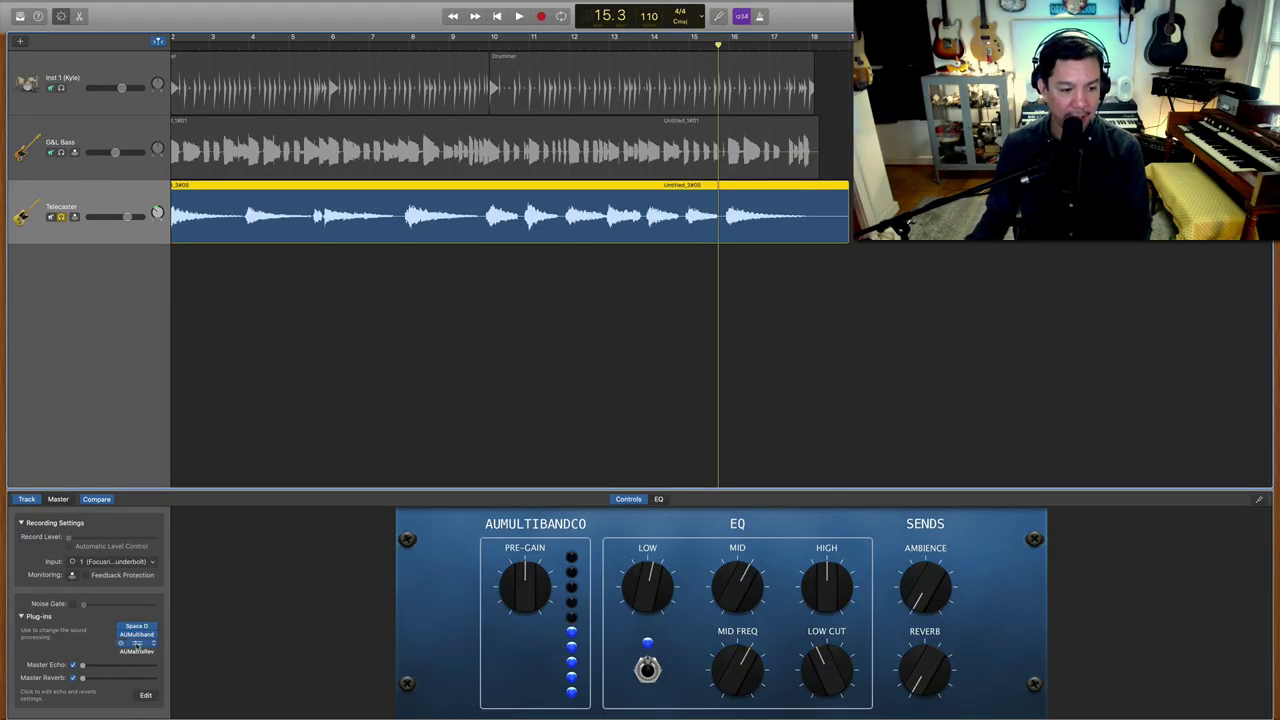
Open the Telecaster's Channel EQ and compare its Picked Electric Guitar setting with the bypassed sound during playback, leaving the EQ enabled
{"action": "left_click", "coordinate": [137, 643]}
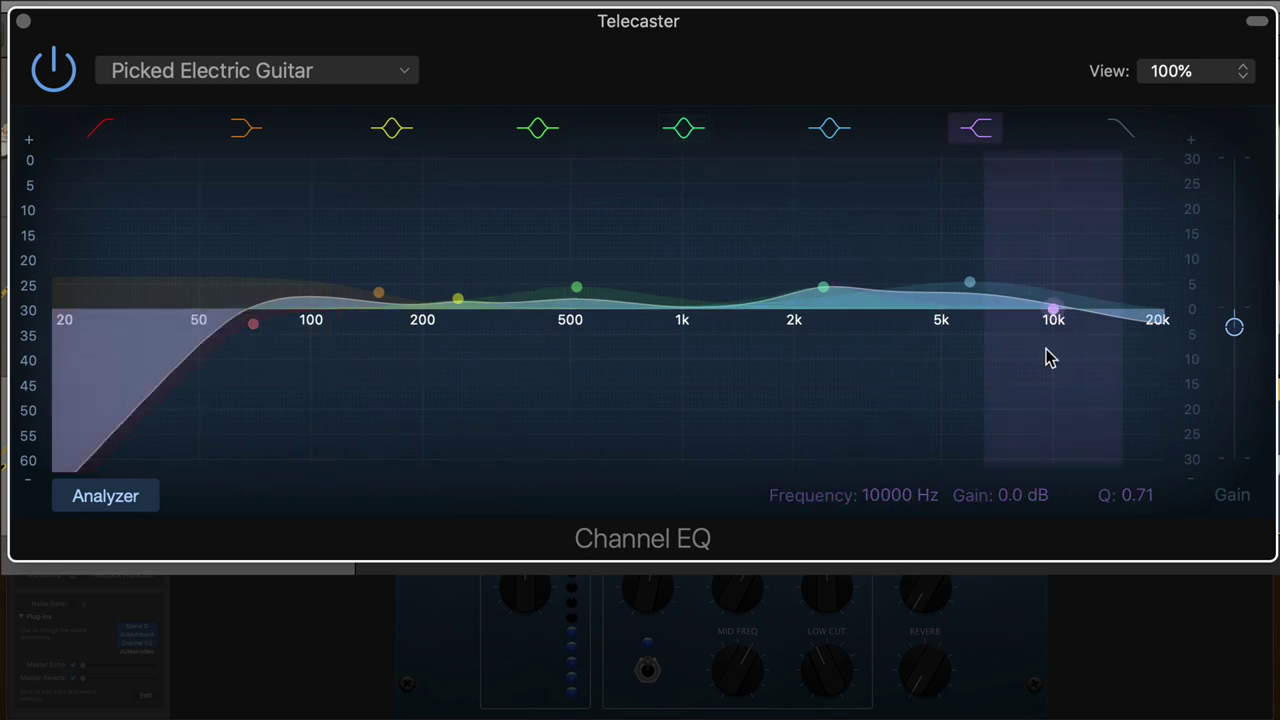
{"action": "key", "text": "space"}
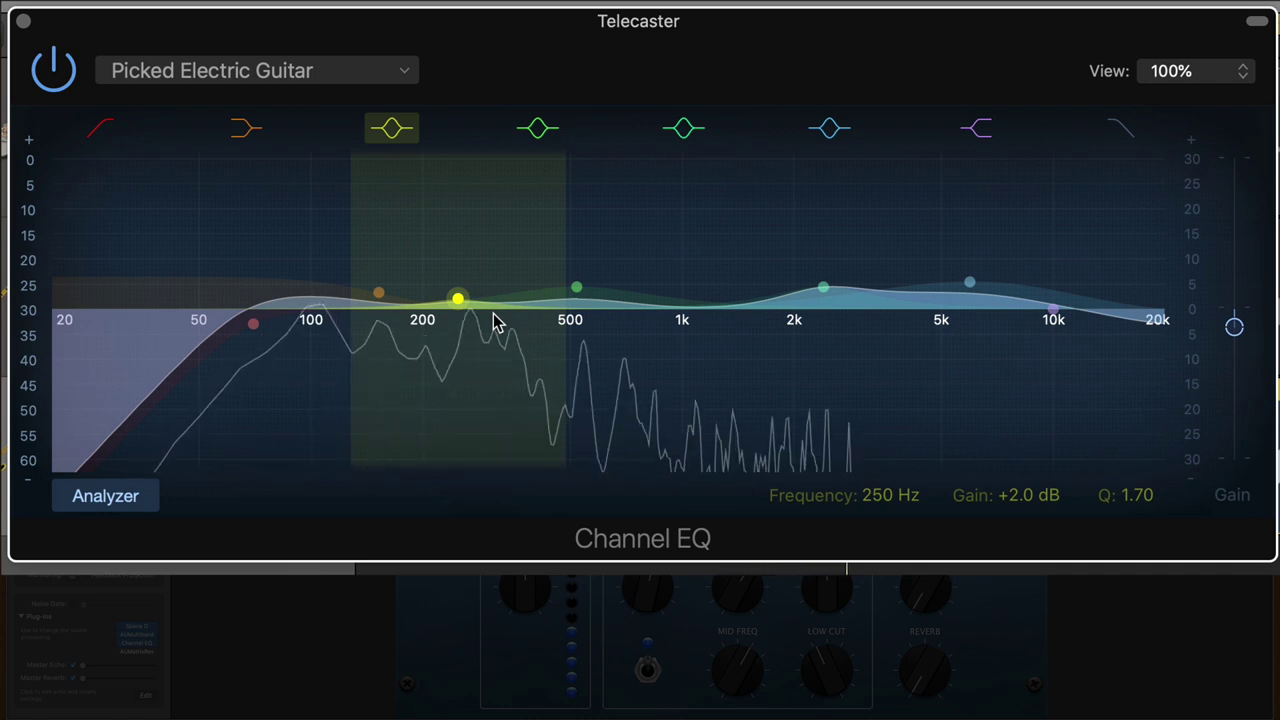
{"action": "left_click", "coordinate": [48, 62]}
{"action": "left_click", "coordinate": [48, 66]}
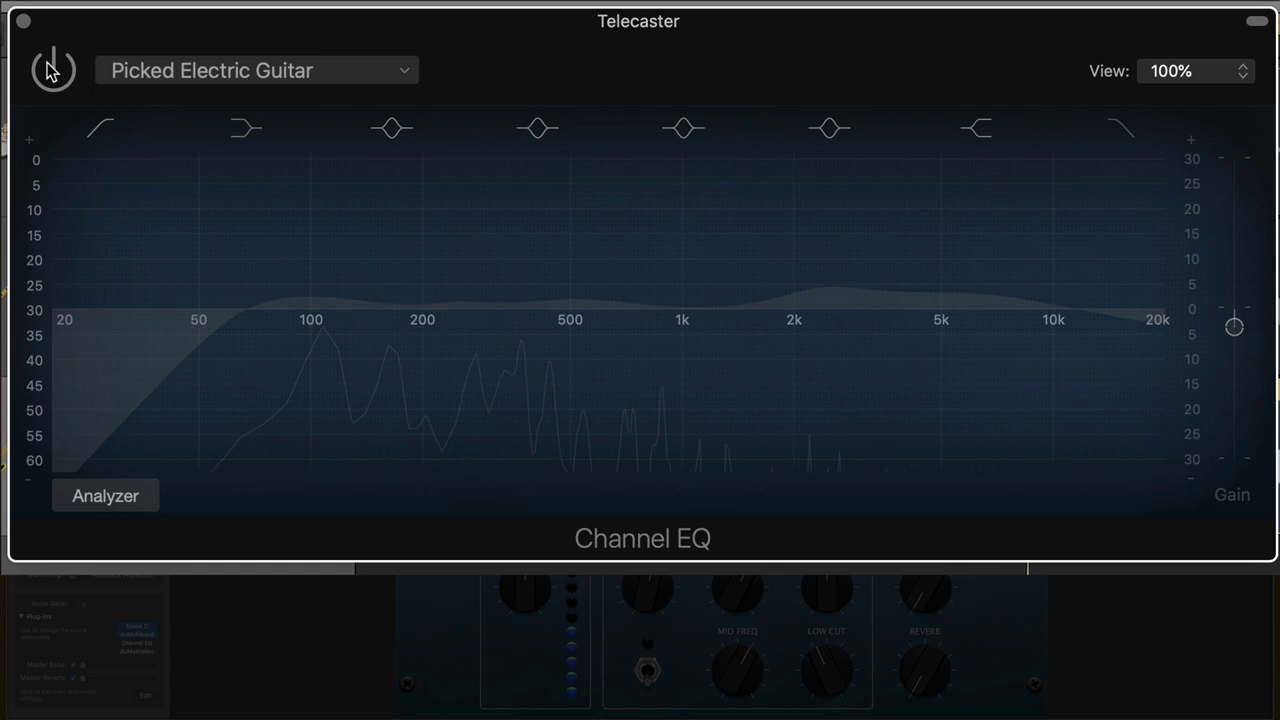
{"action": "left_click", "coordinate": [50, 70]}
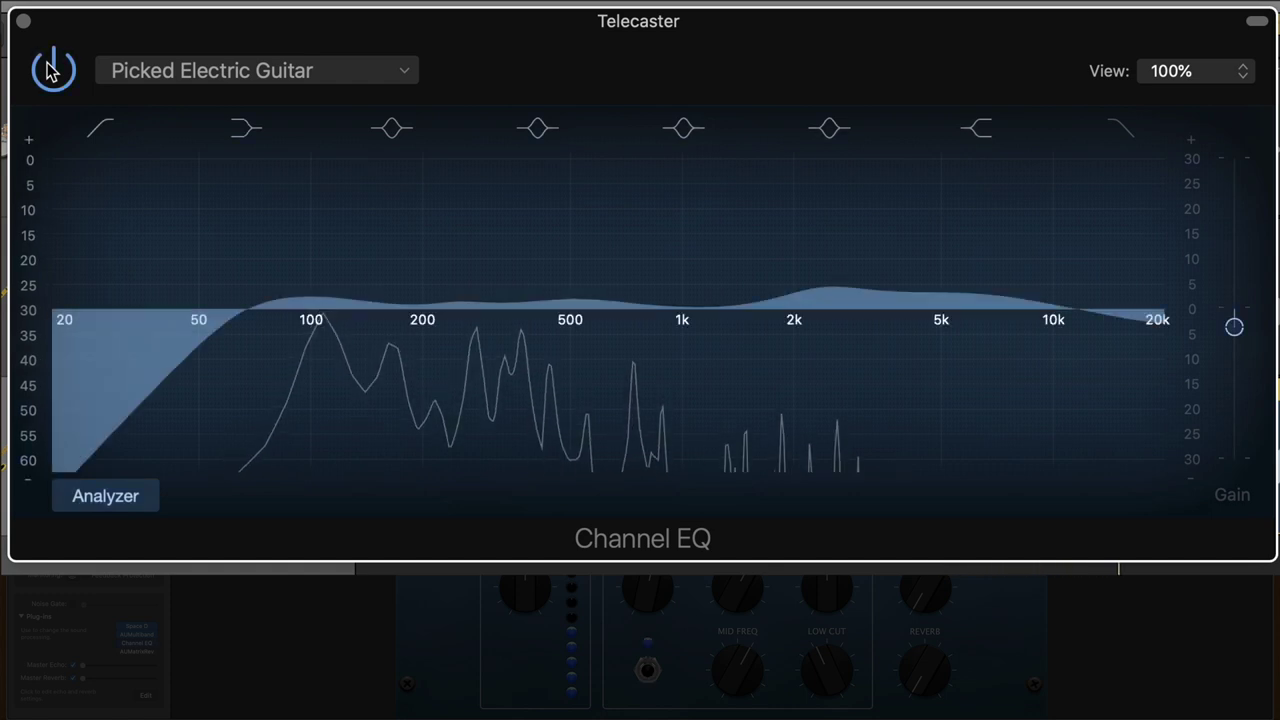